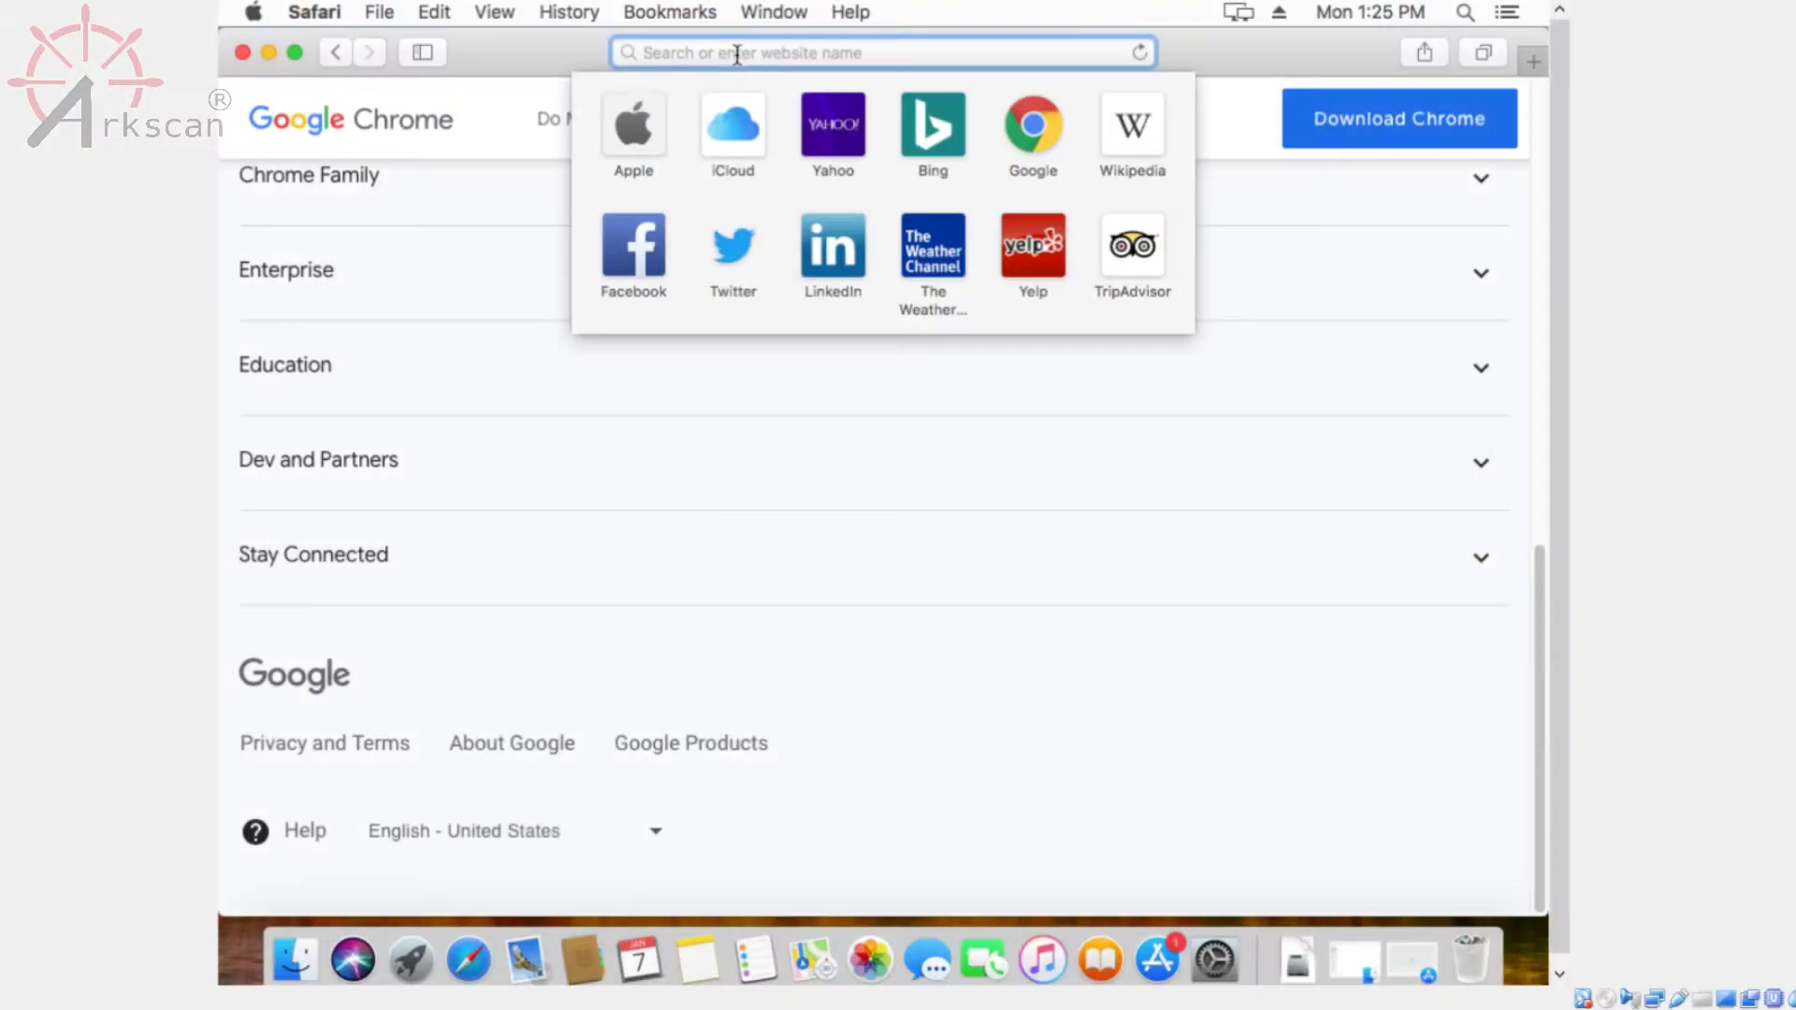
text(ww.a)
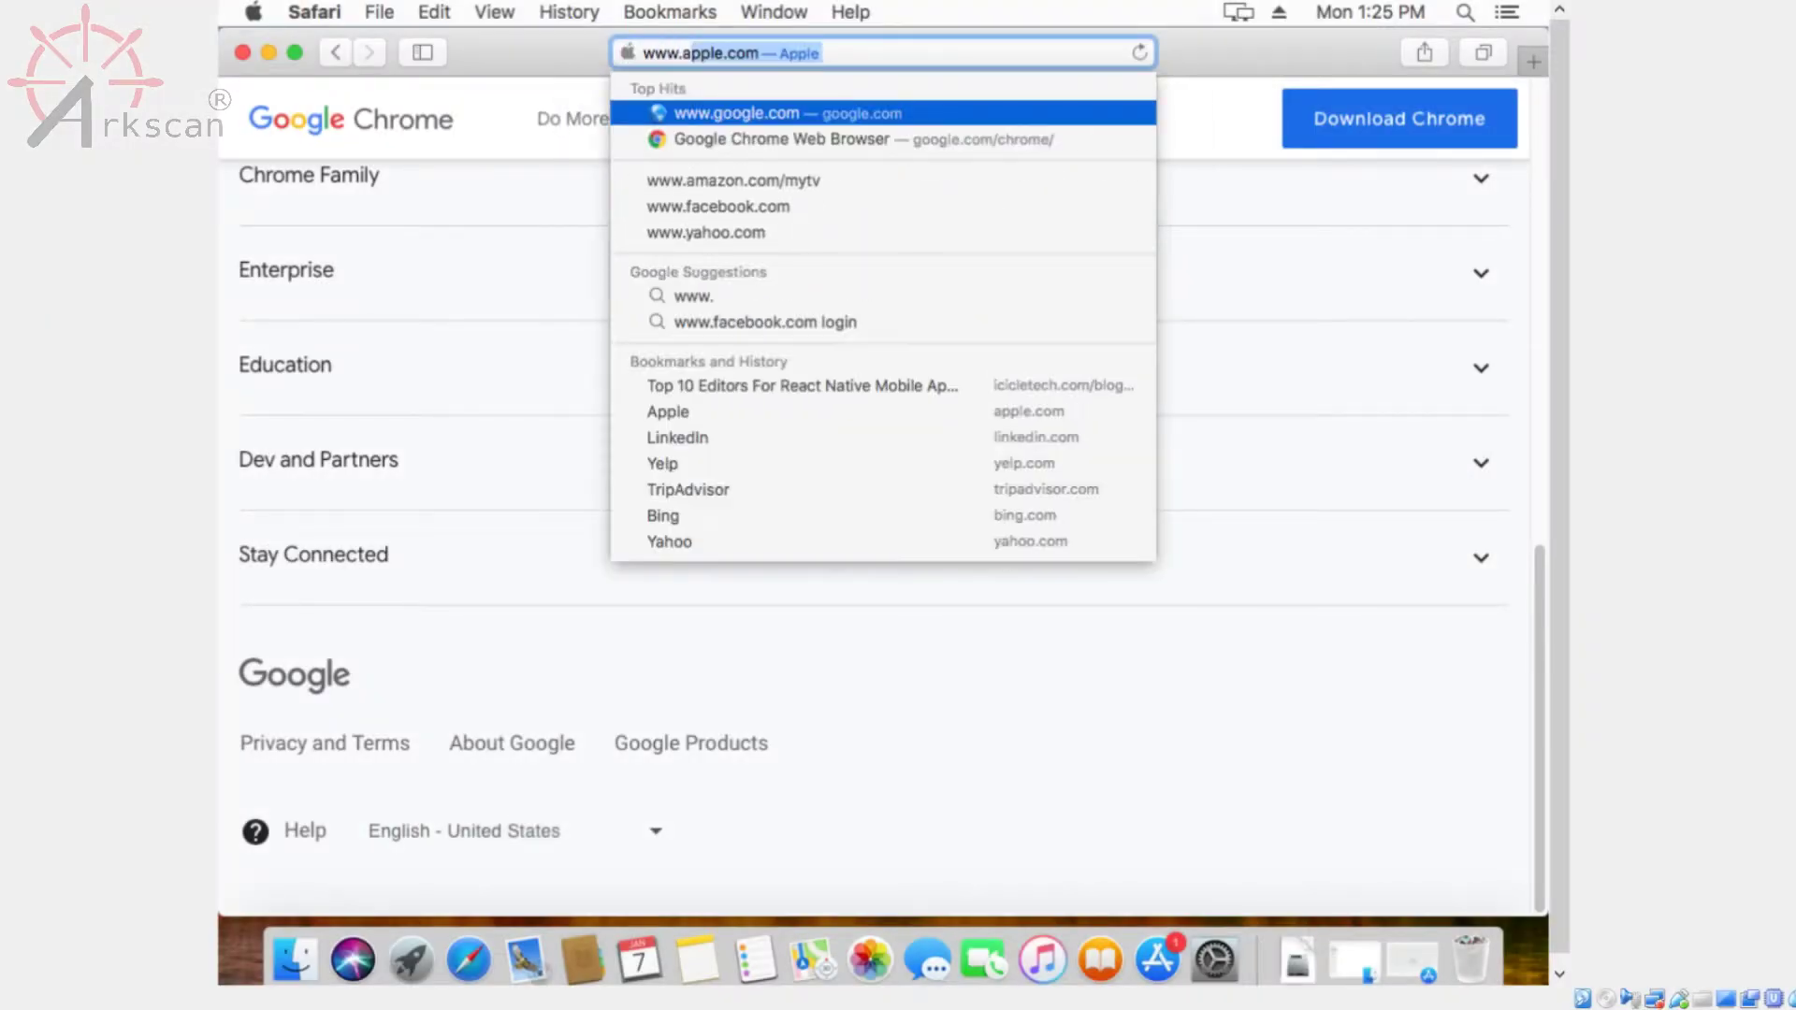
text(rkscan.com)
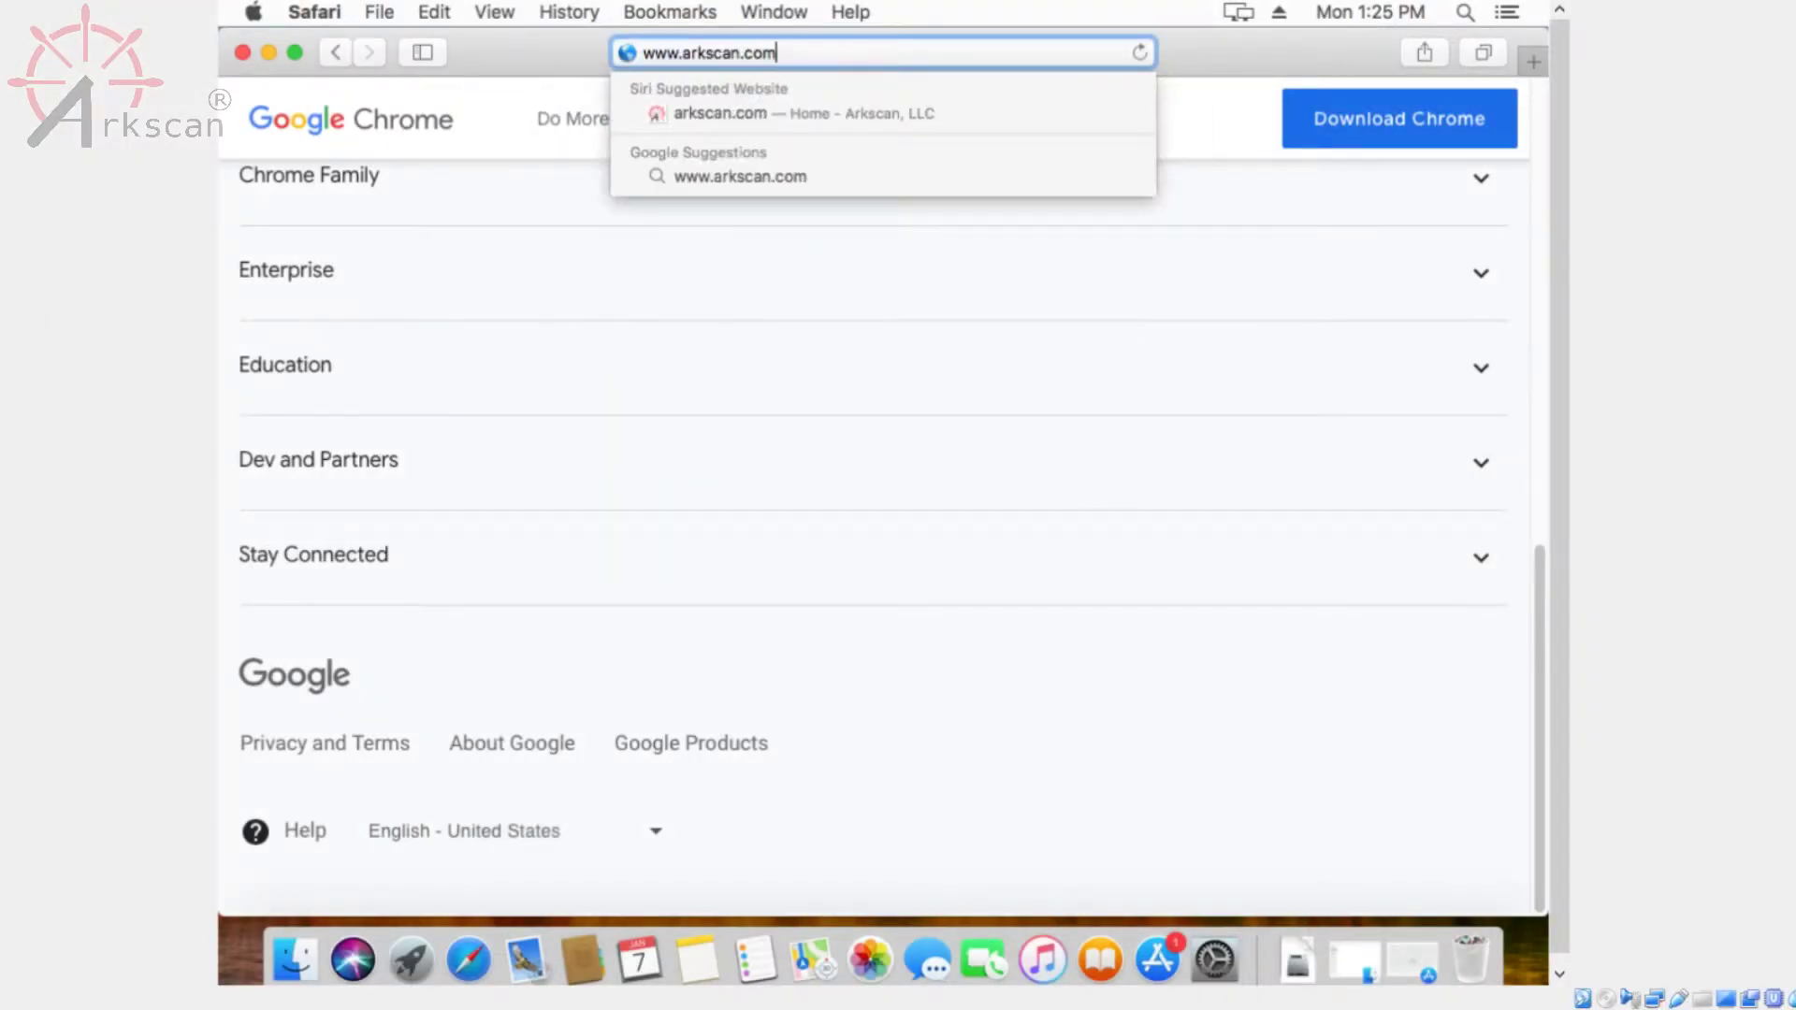
key(Return)
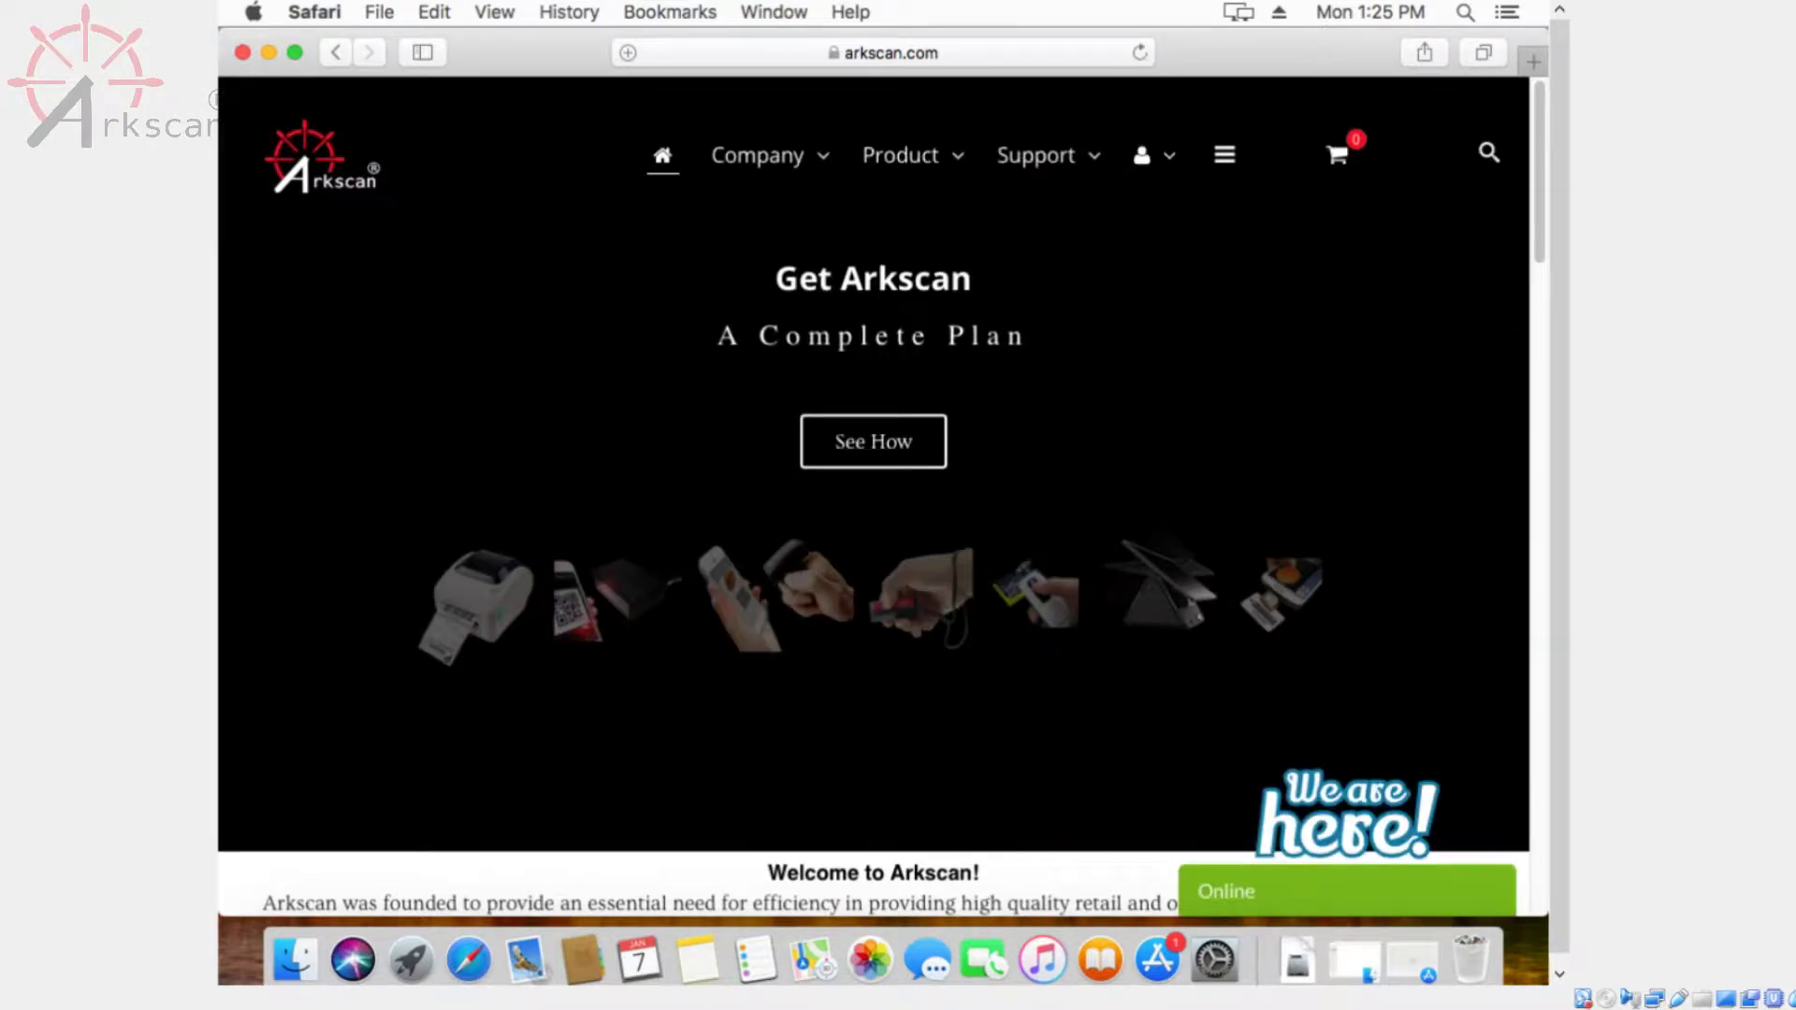
From the 2054A Shipping Label Printer page's Download tab, download the Mac Driver
mouse_move(896, 119)
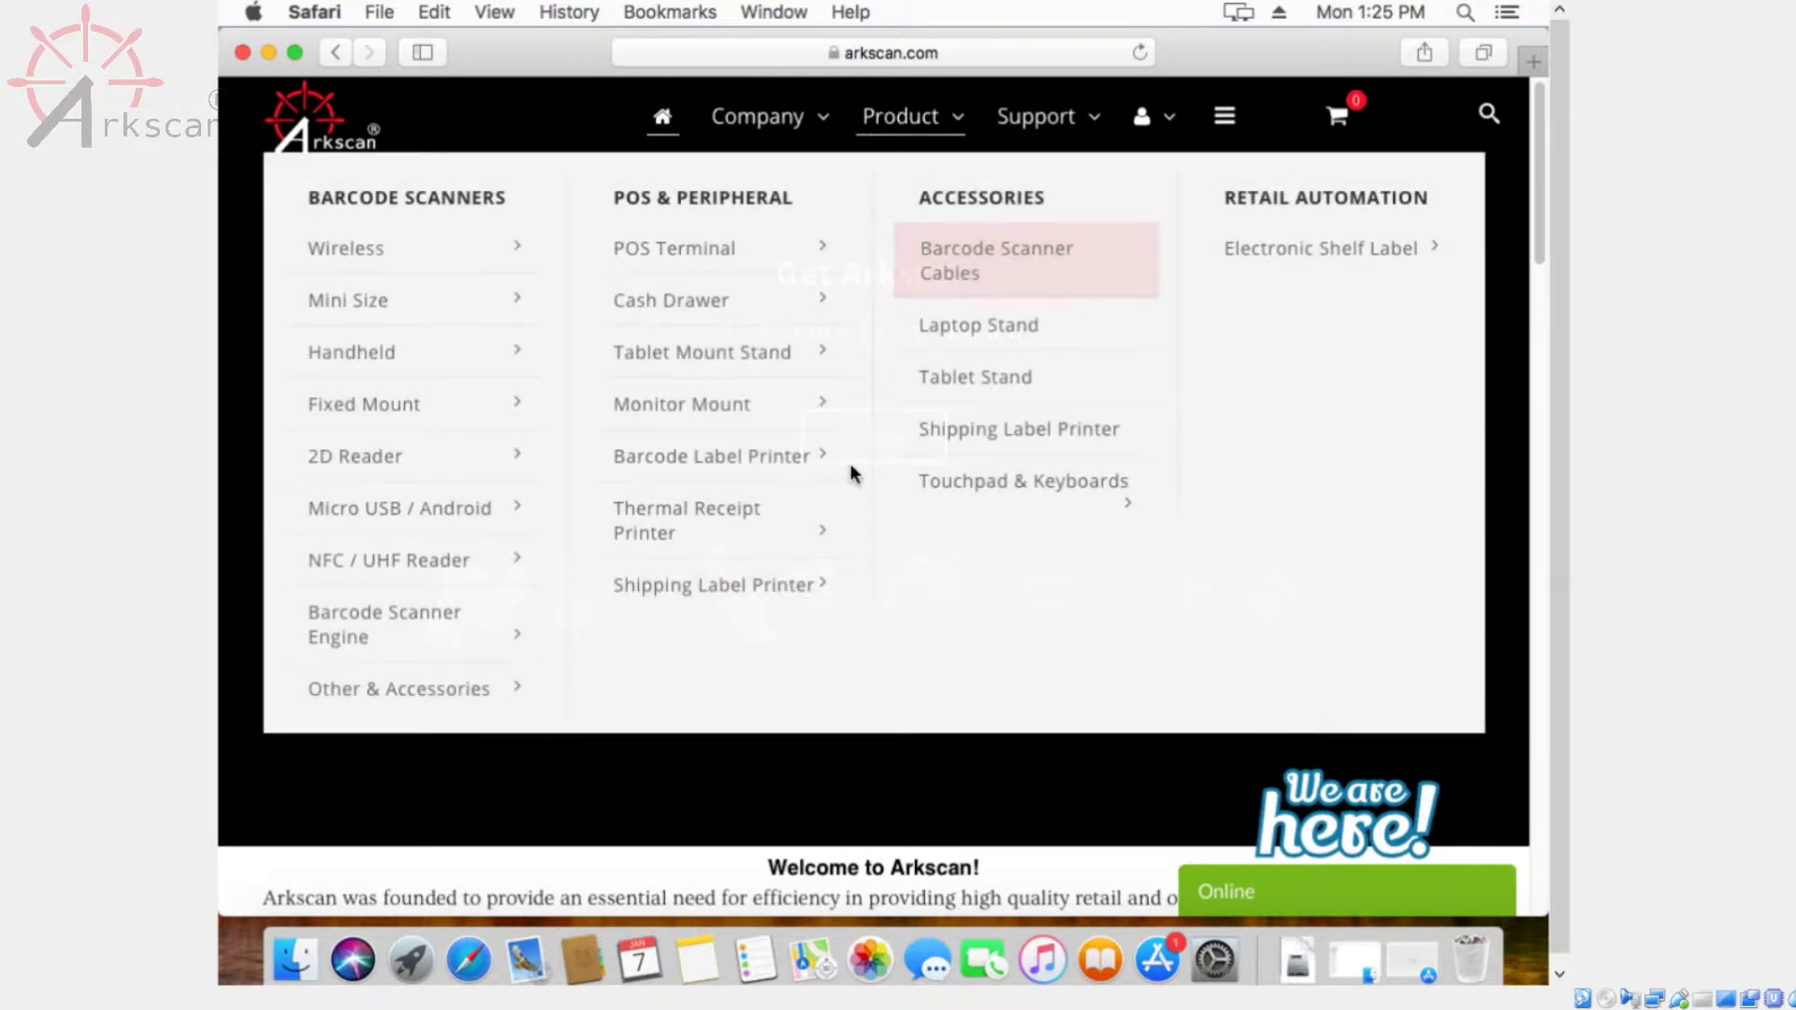
mouse_move(815, 609)
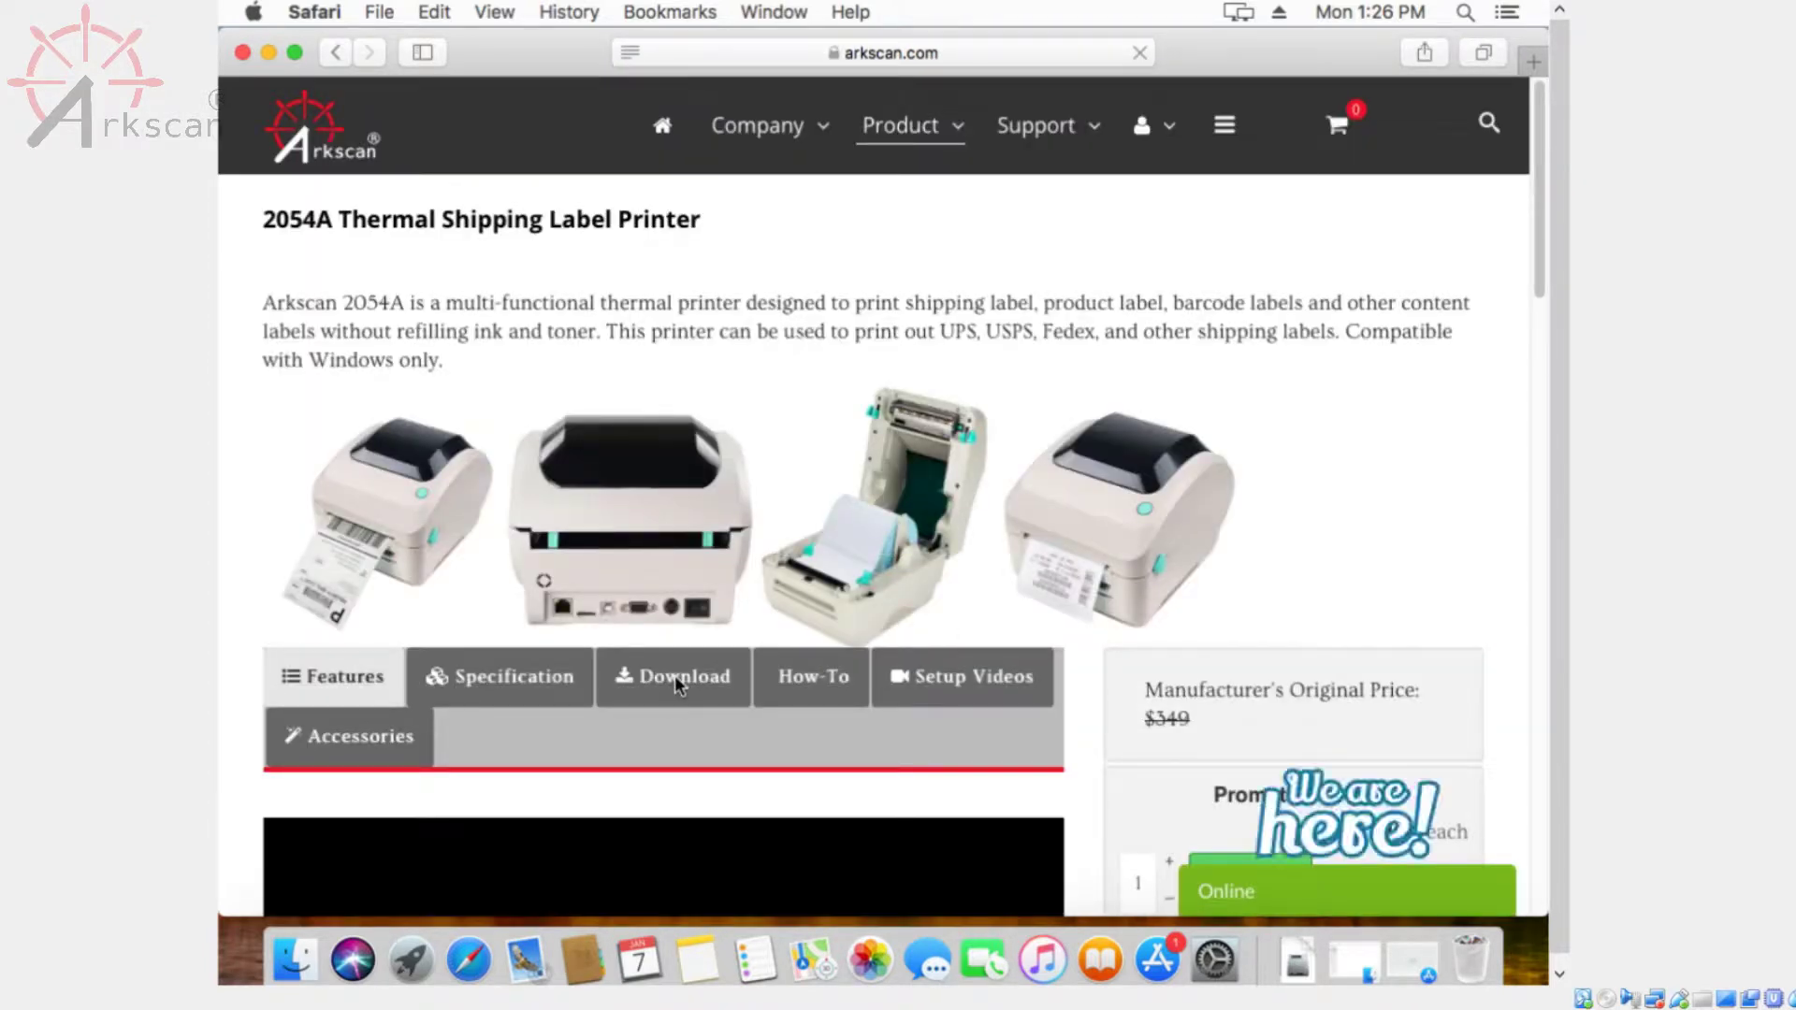
click(676, 676)
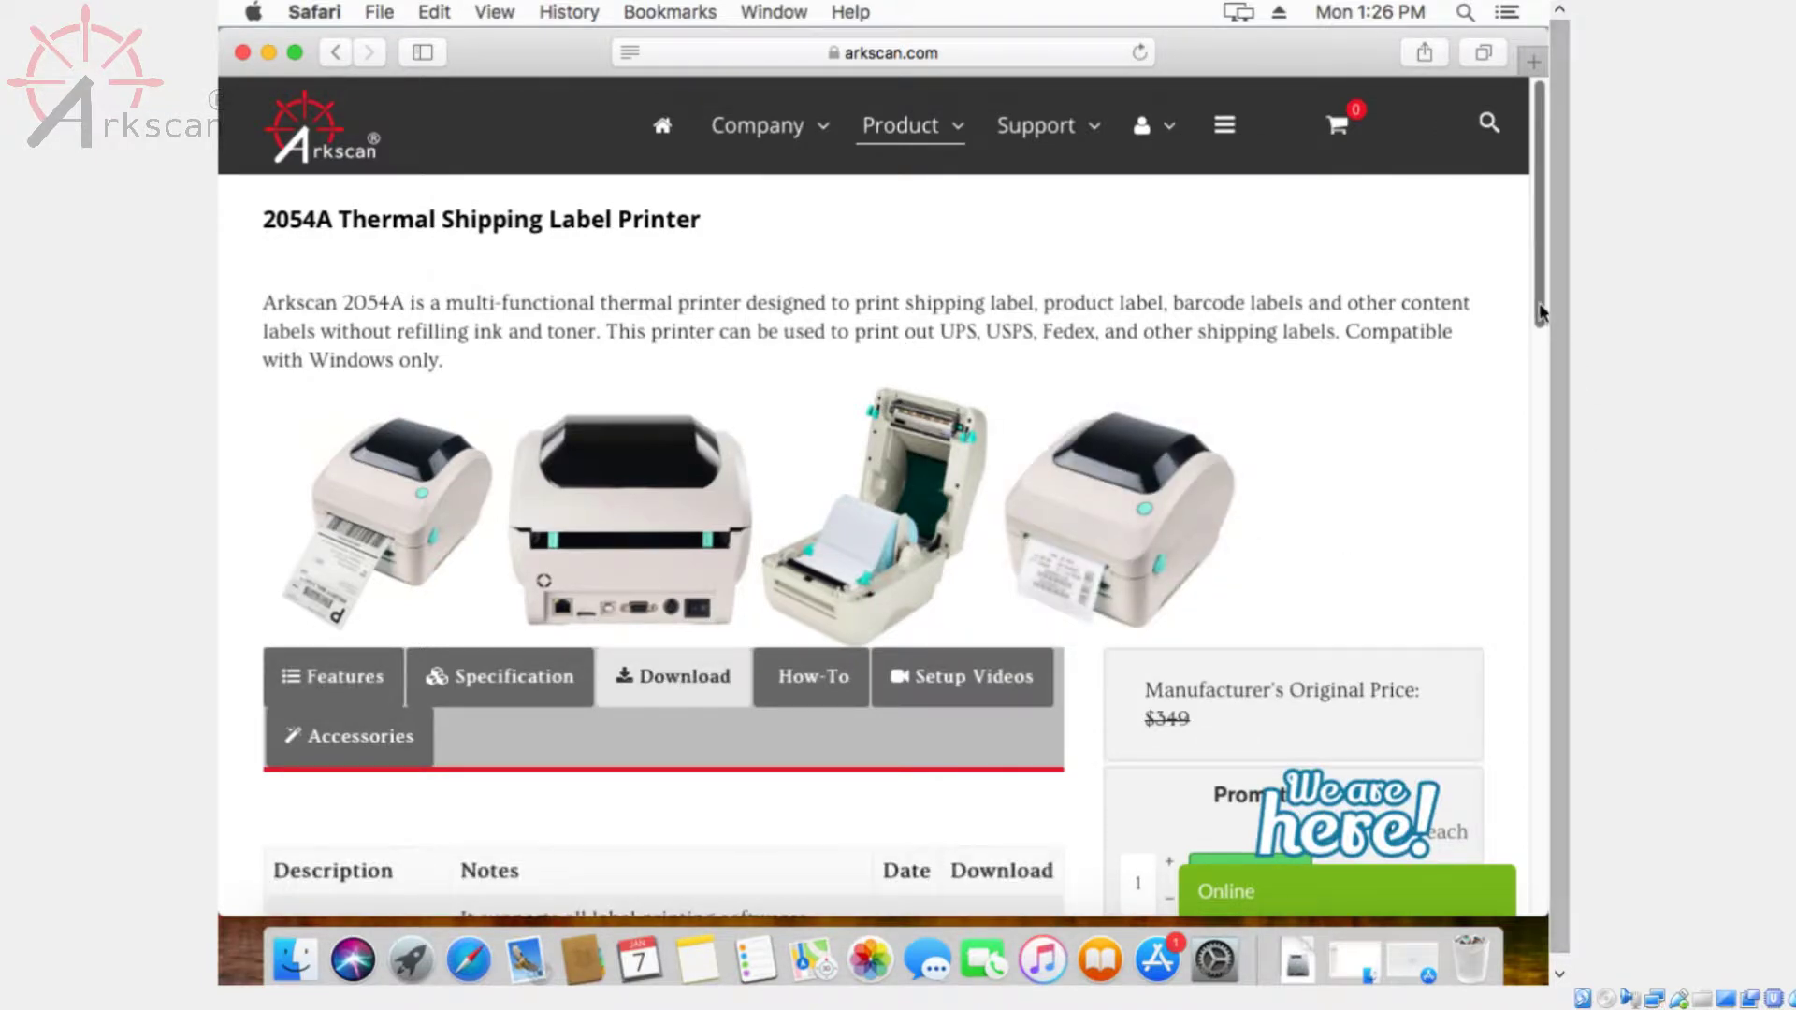
drag(1539, 318, 1535, 447)
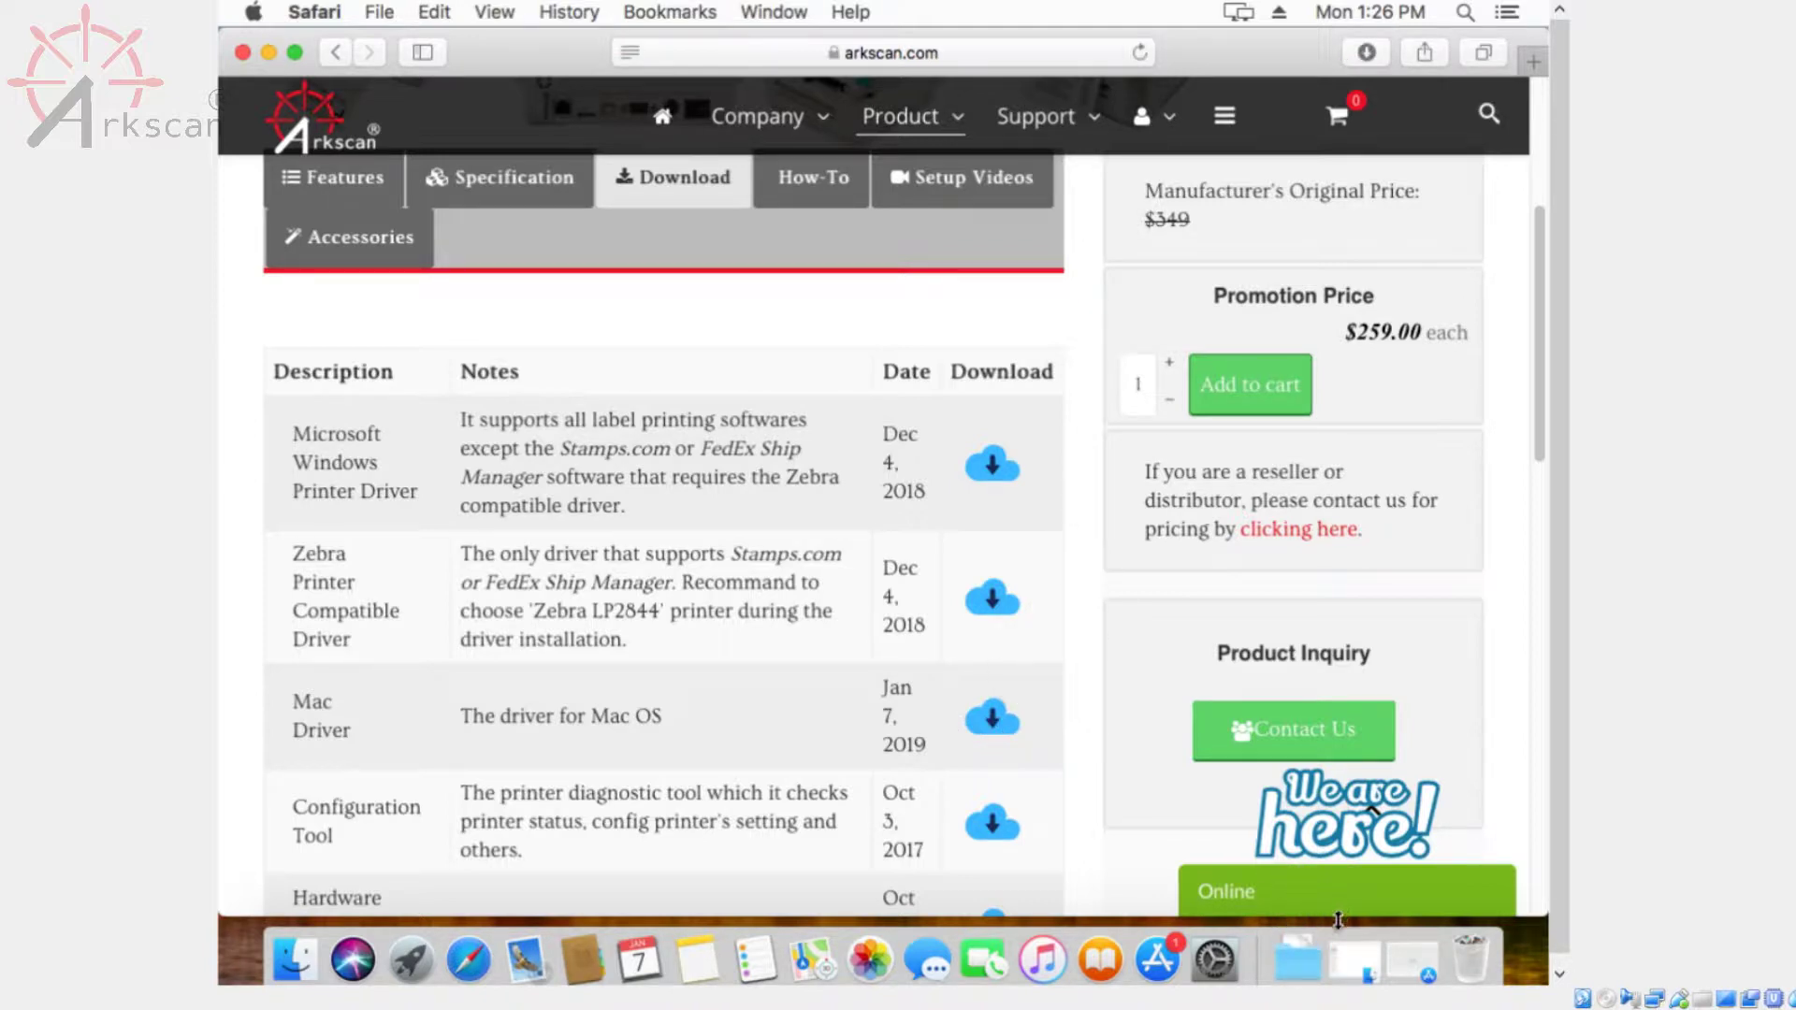
click(1300, 973)
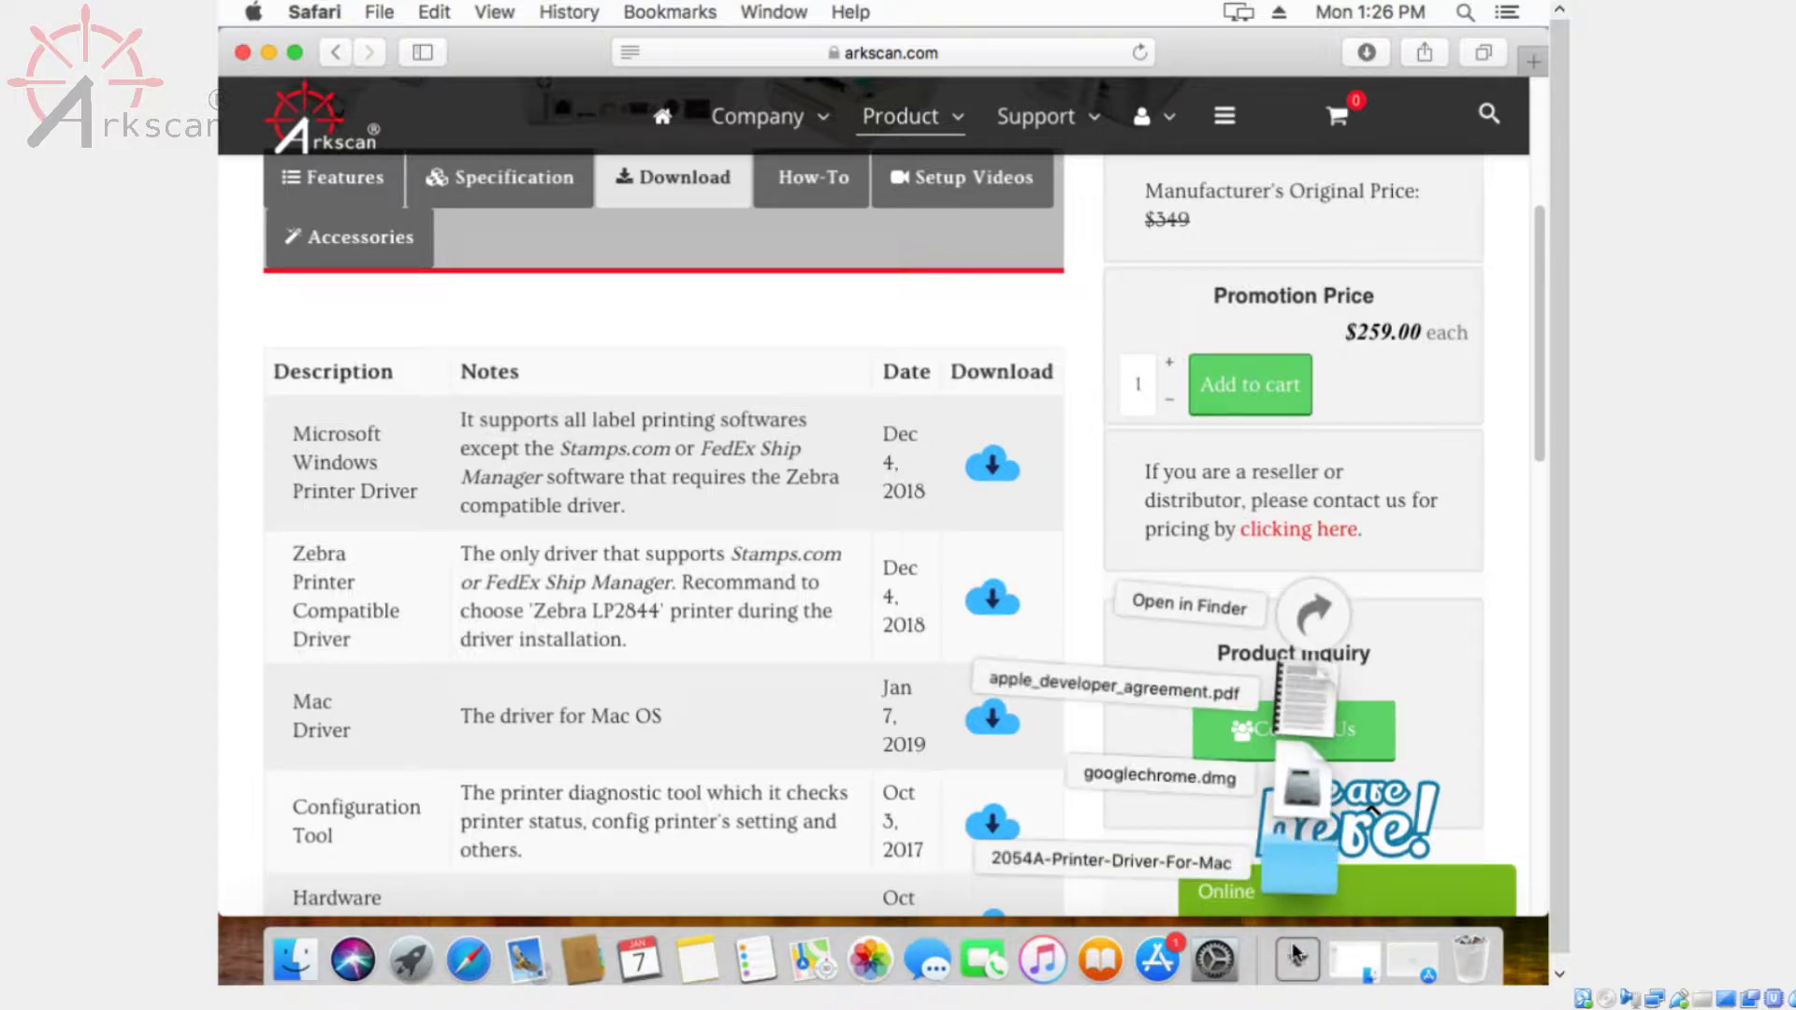
Open the 2054A-Printer-Driver-For-Mac folder and copy 2054A-Mac-Driver.ppd and 2054A-mac-install.pkg
click(1300, 875)
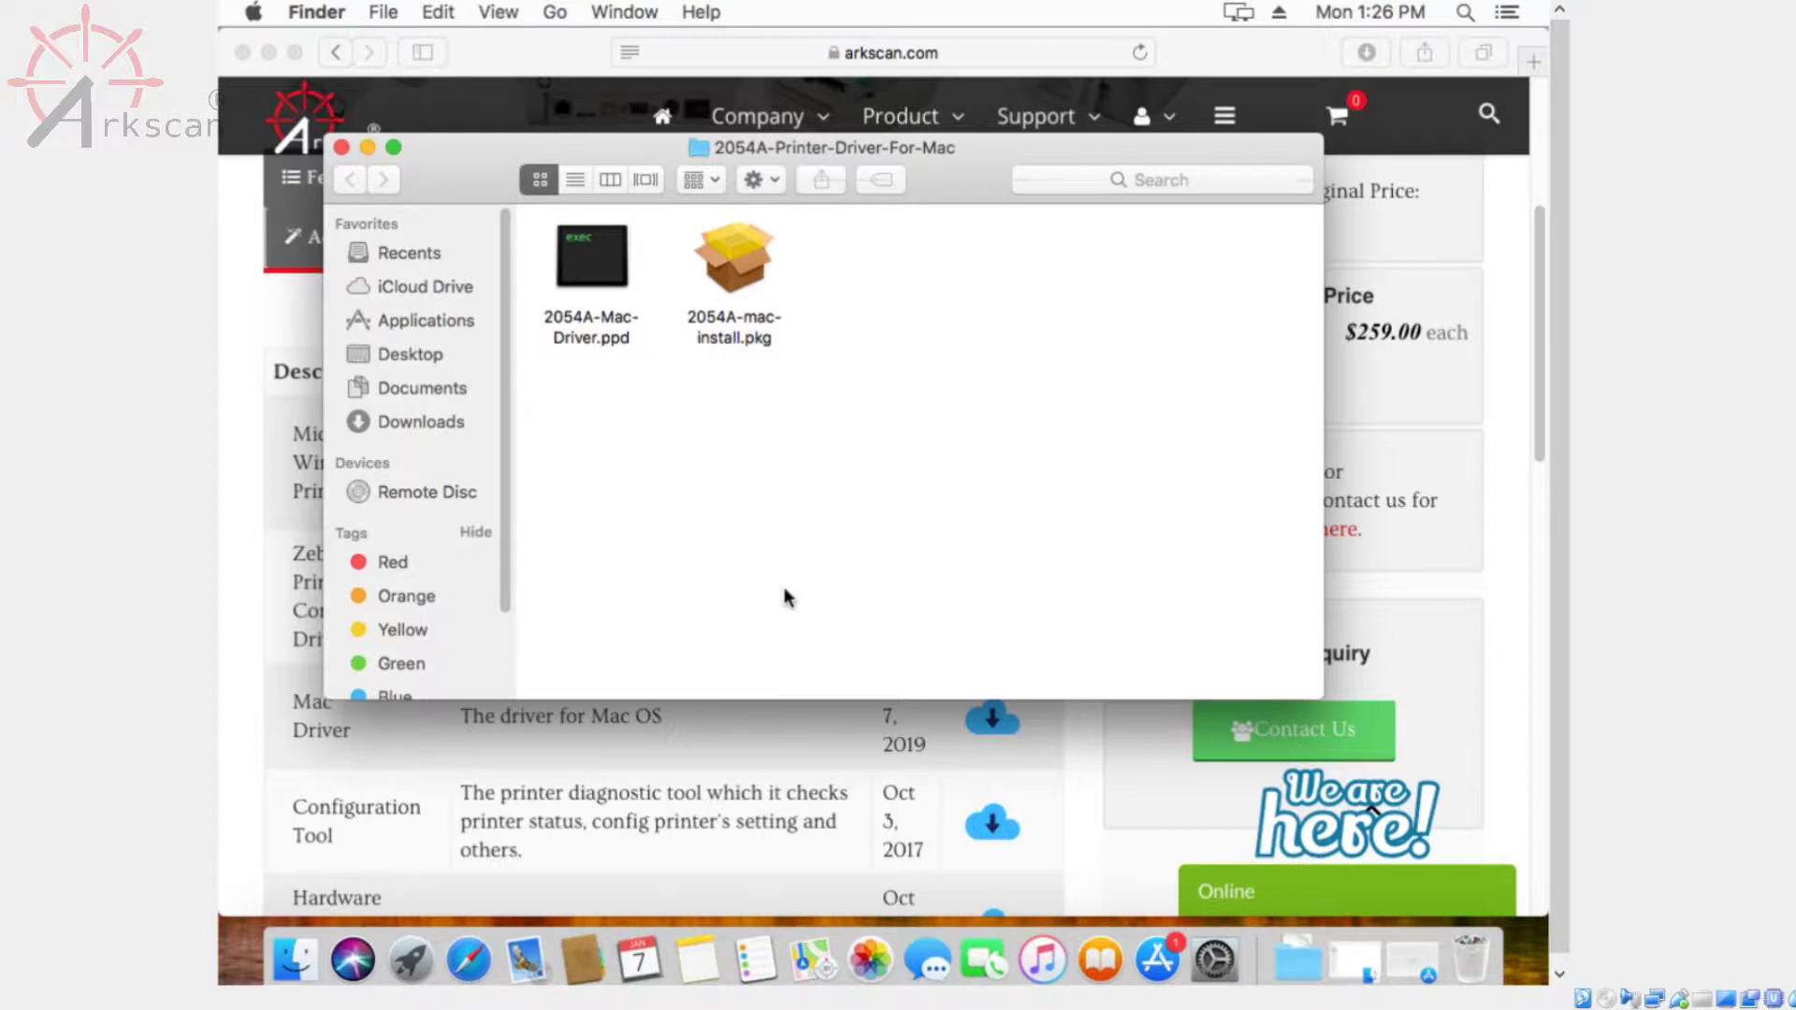
click(413, 417)
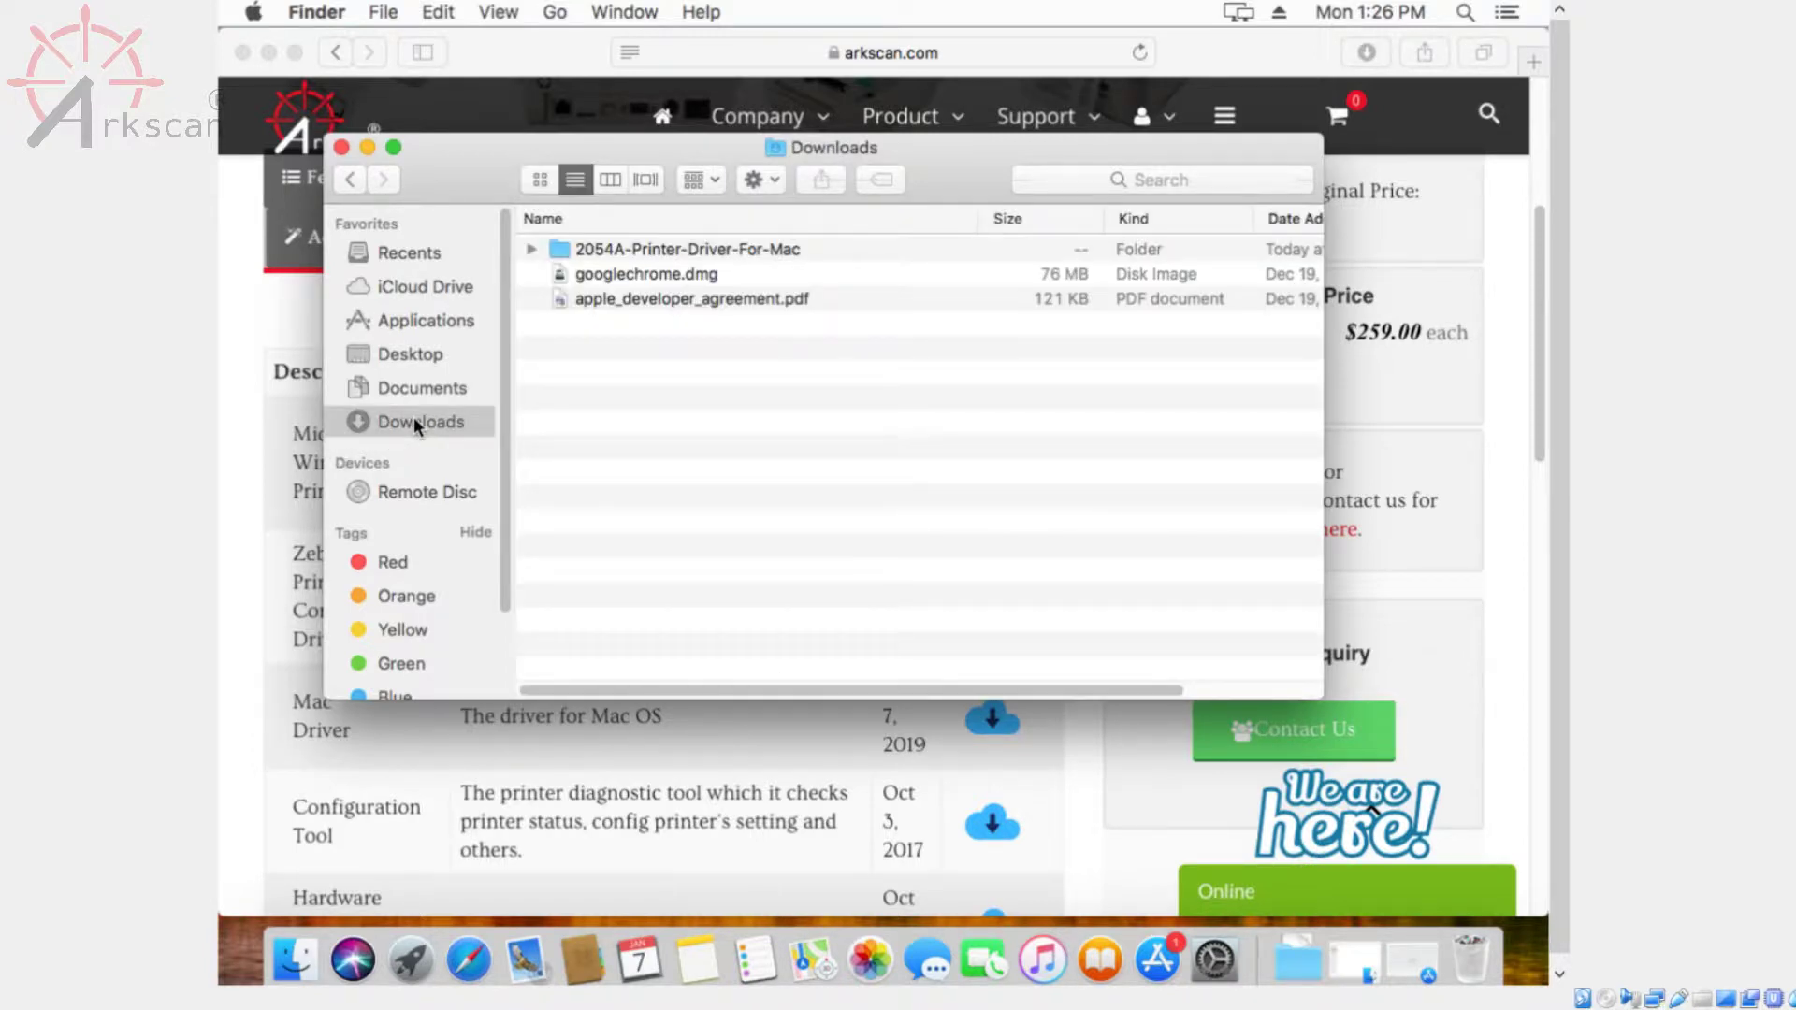
double_click(761, 250)
click(762, 250)
drag(778, 303, 568, 244)
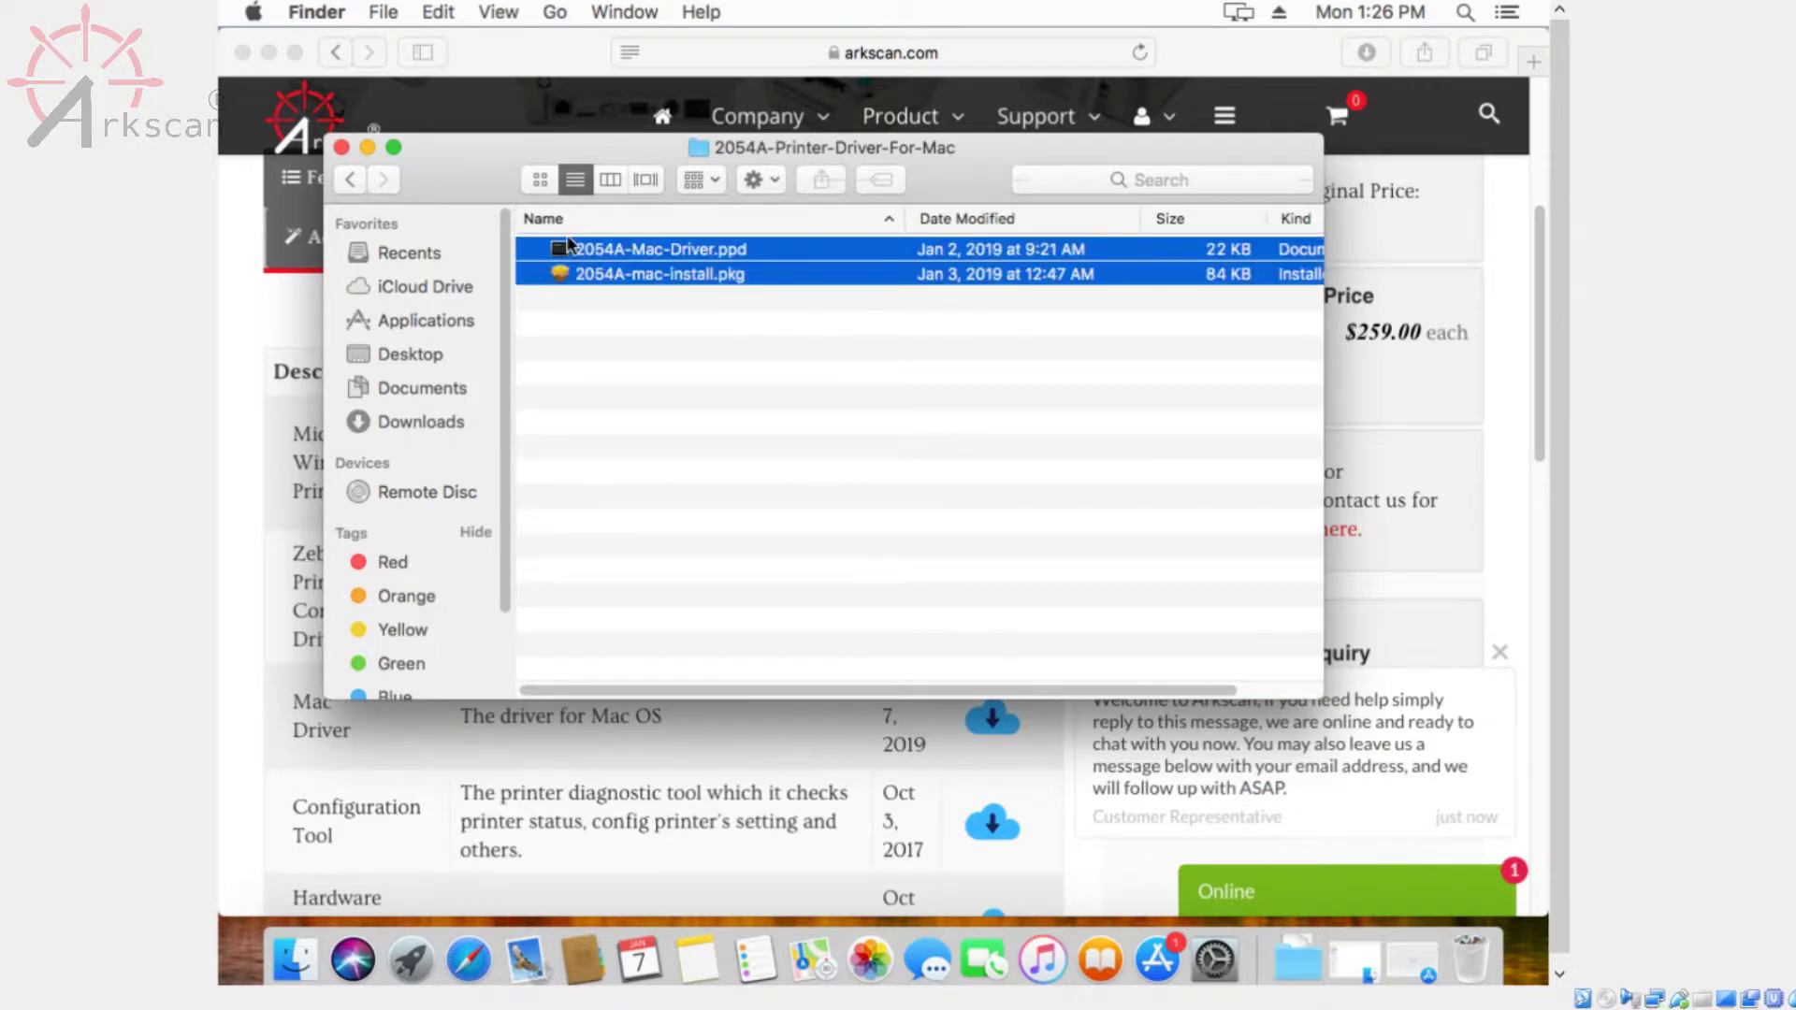
right_click(648, 263)
click(800, 619)
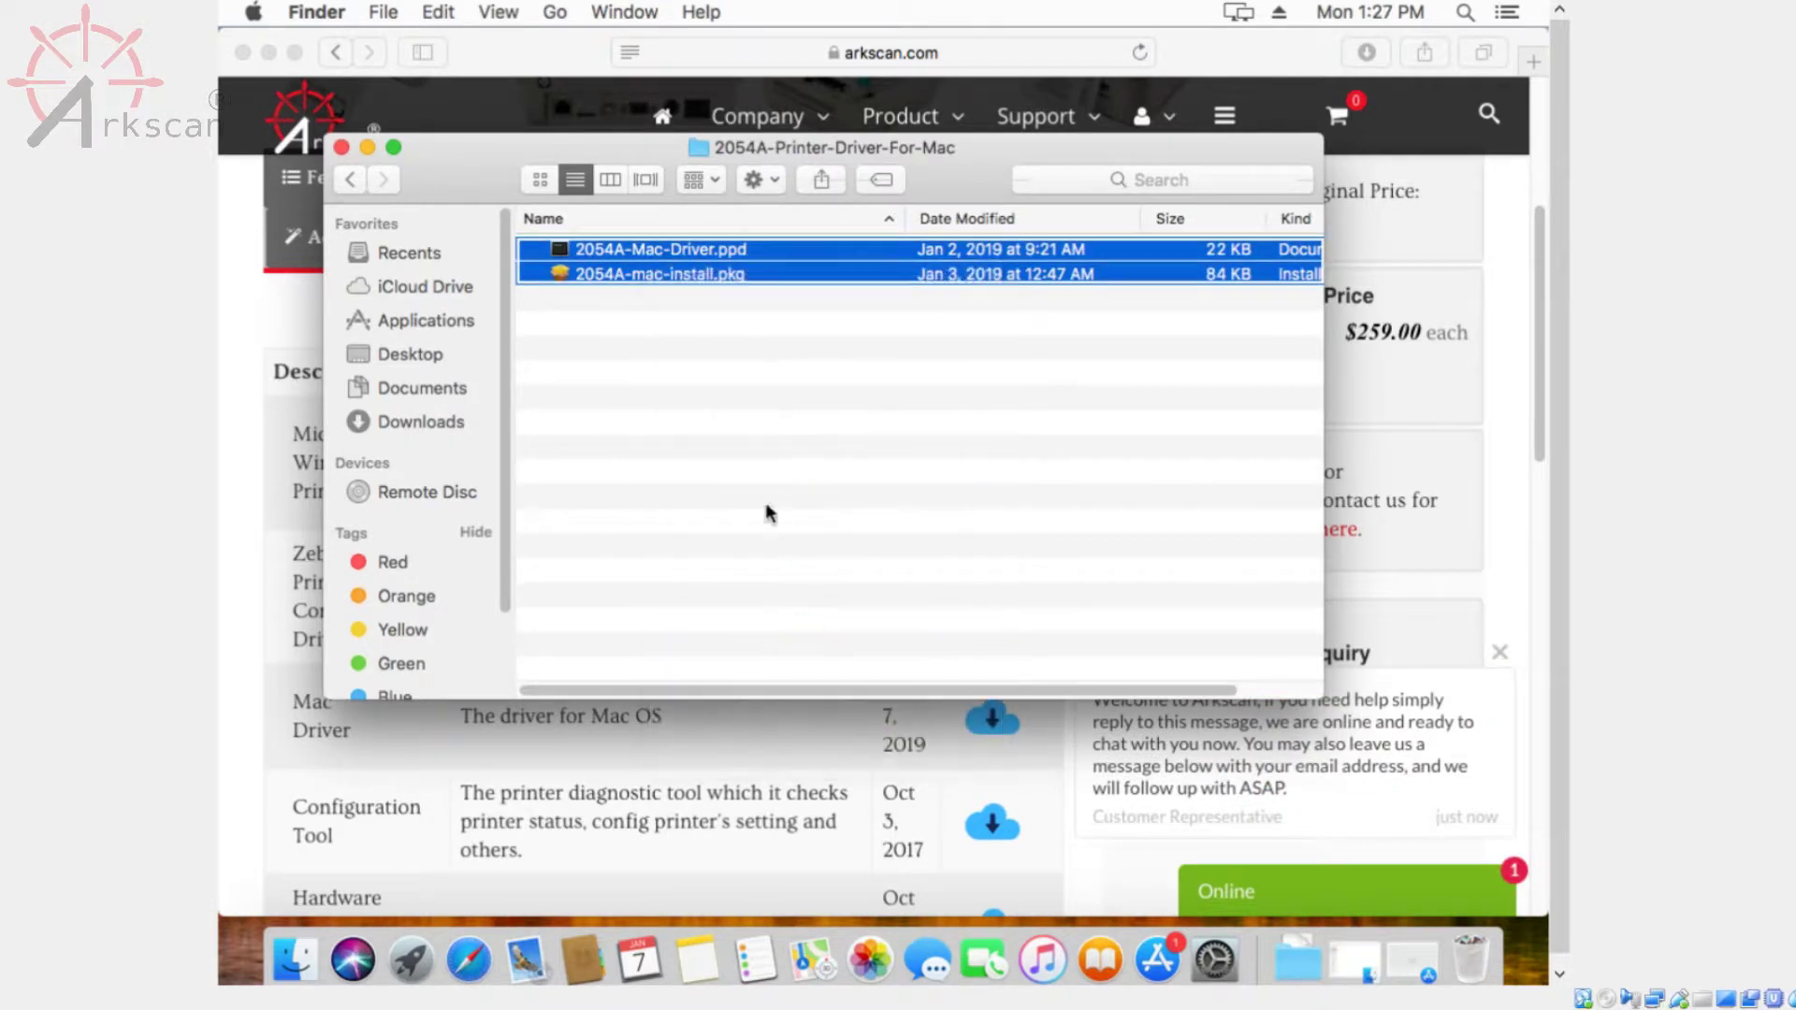
Paste both driver files into Downloads and select 2054A-mac-install.pkg
click(441, 427)
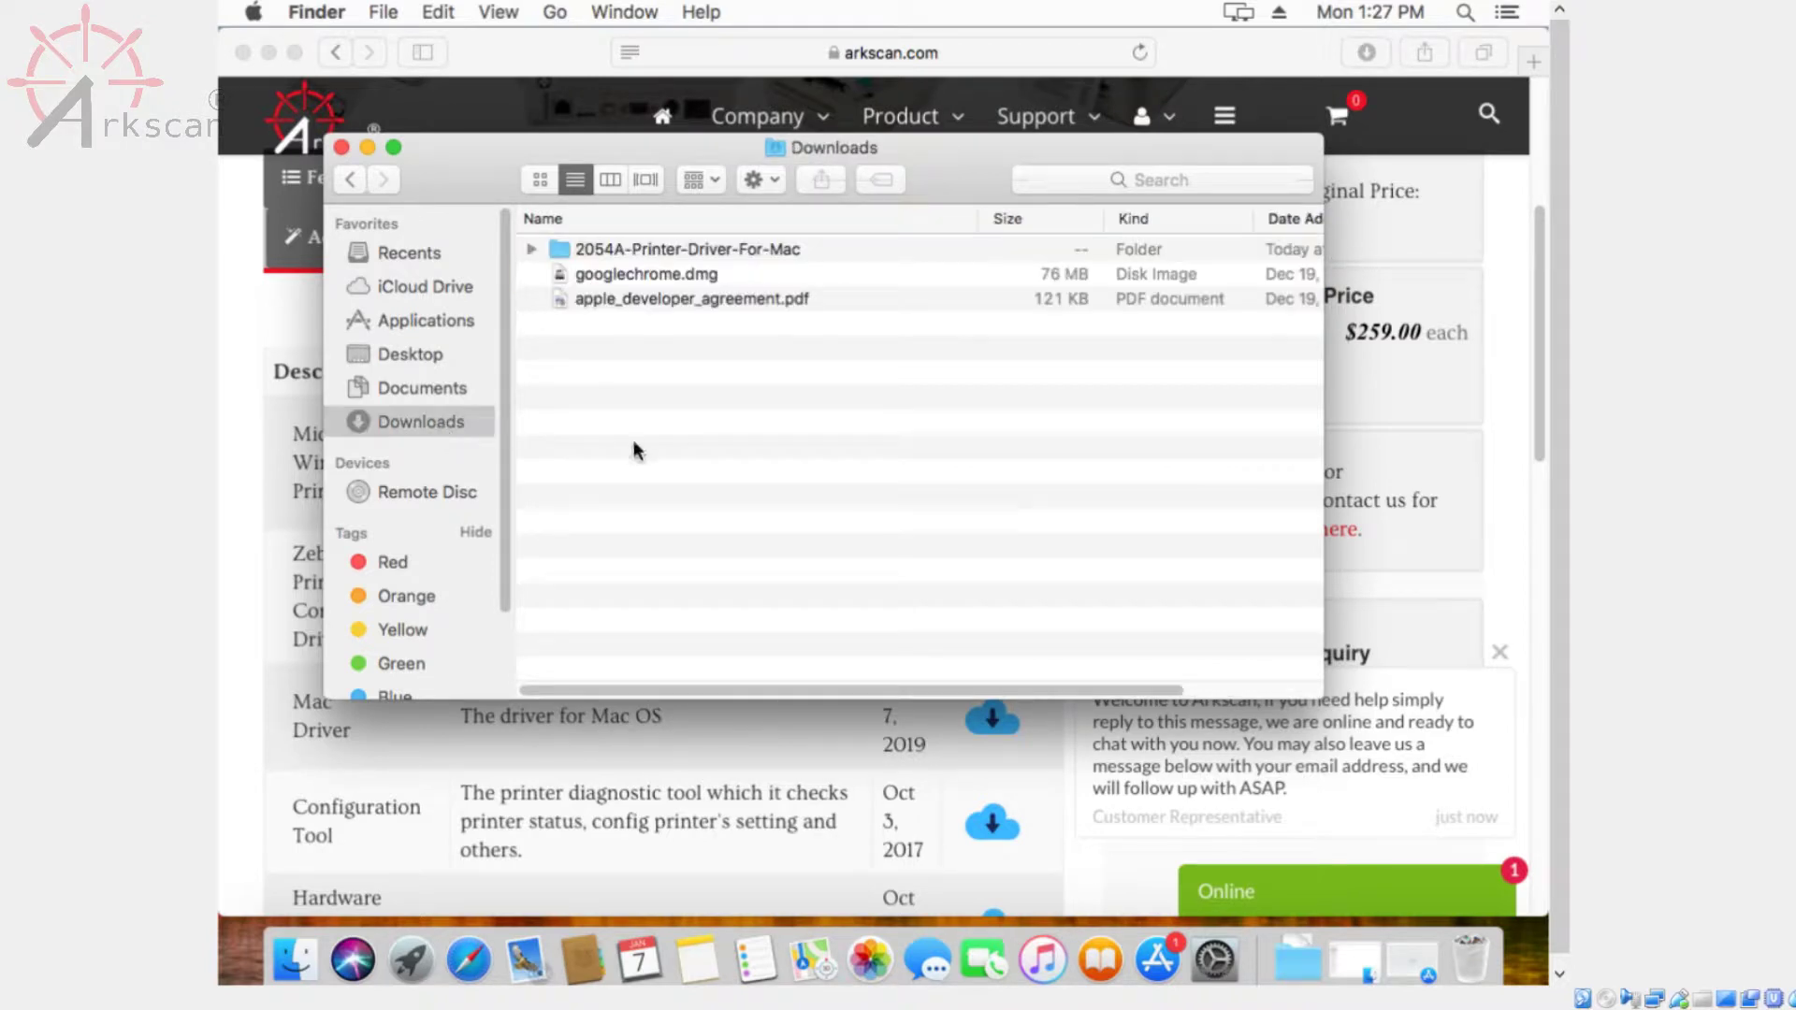
right_click(714, 420)
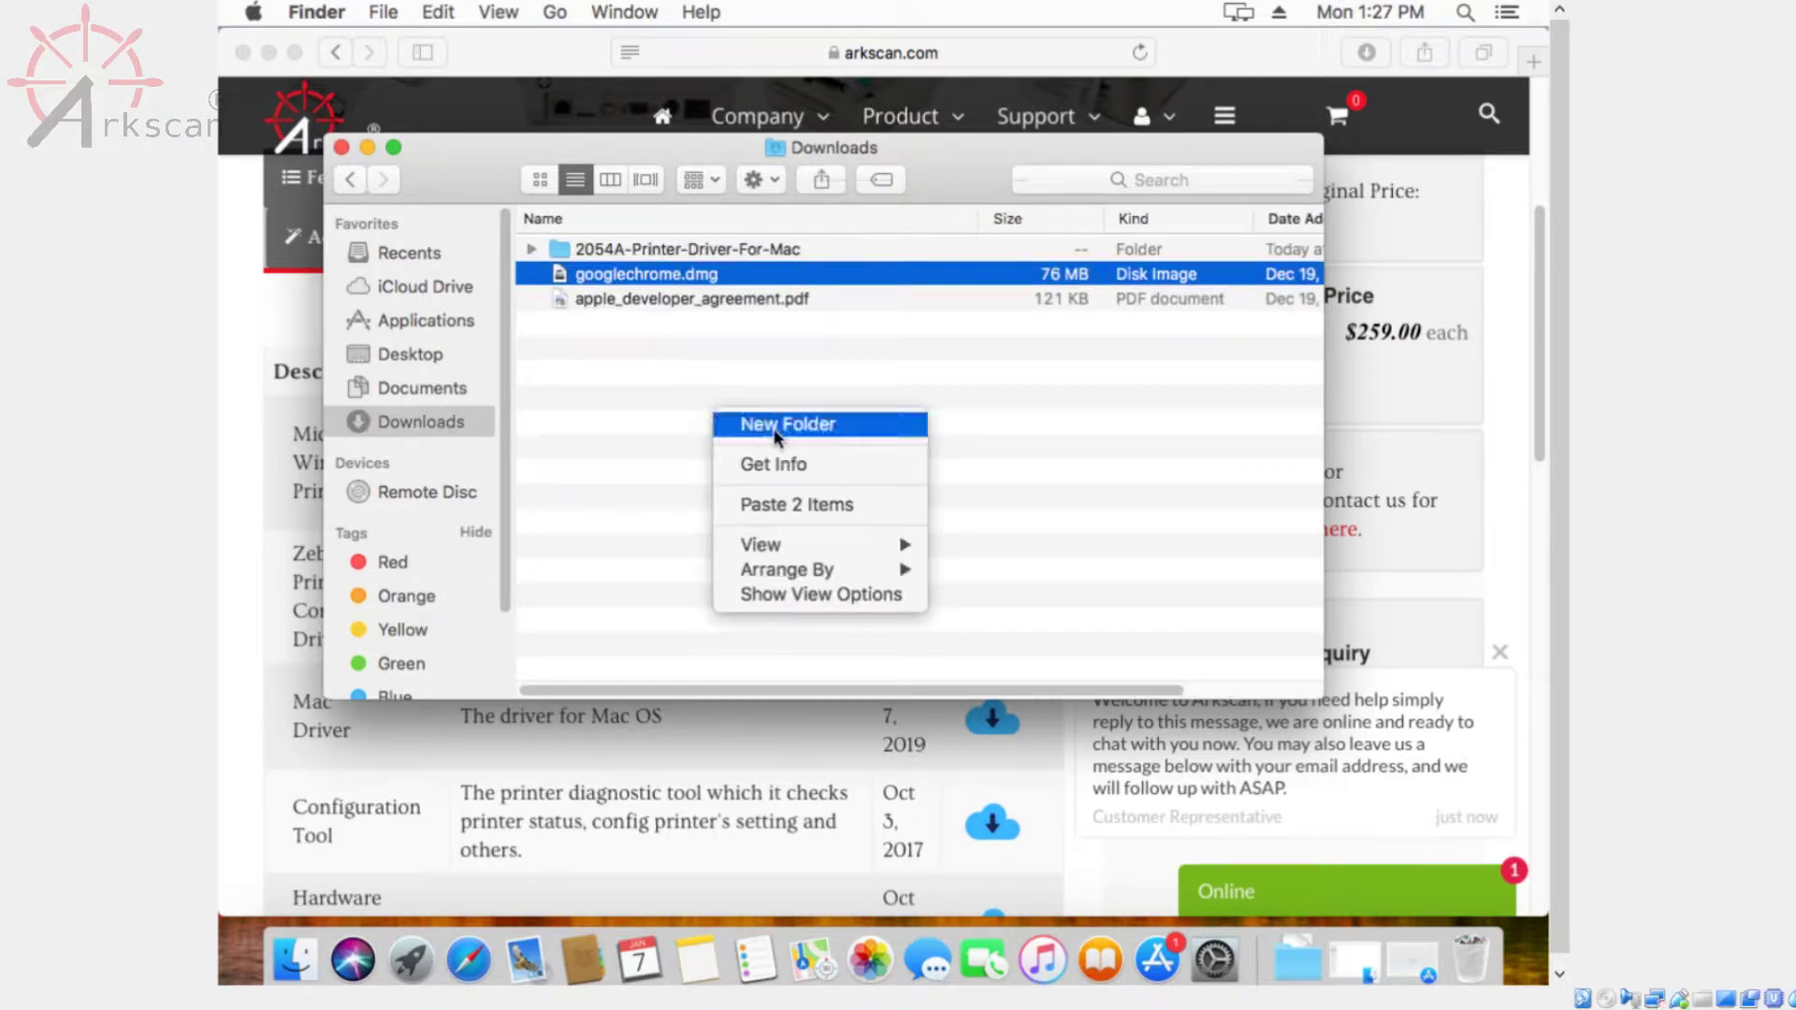
click(788, 507)
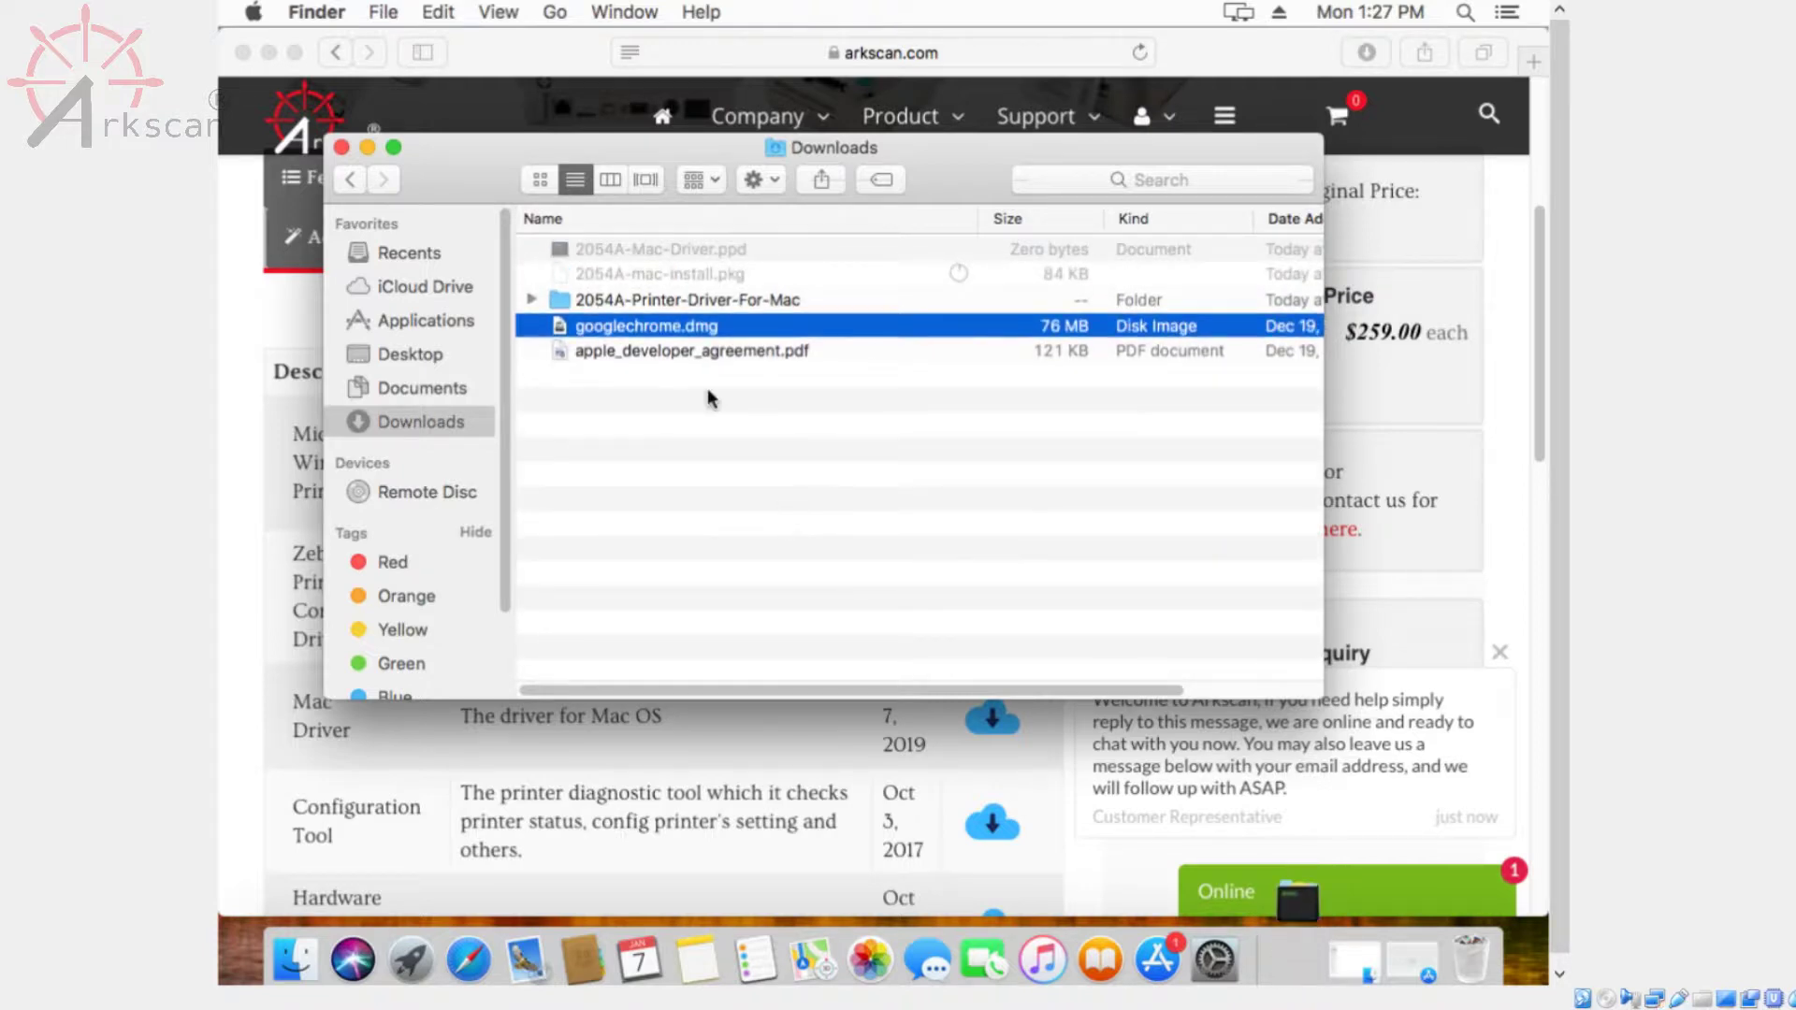
click(779, 463)
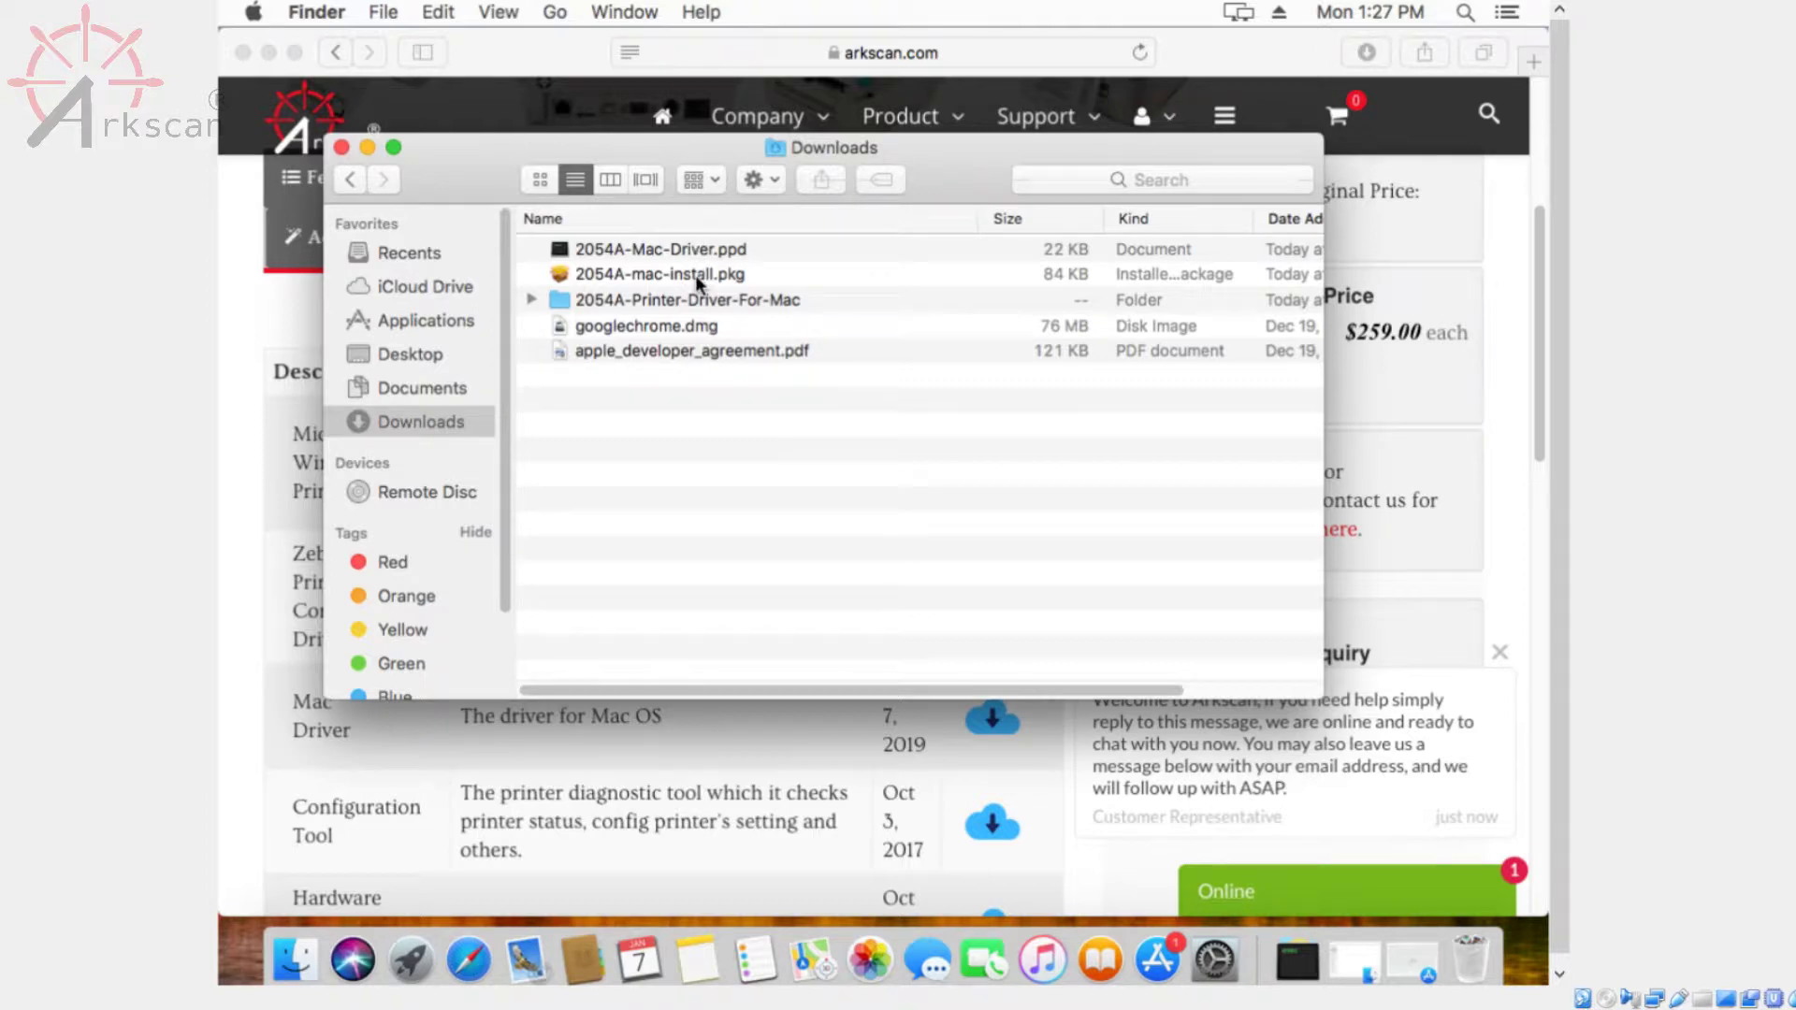
click(694, 275)
Open 2054A-mac-install.pkg from its context menu, confirming past the unidentified-developer warning
right_click(694, 275)
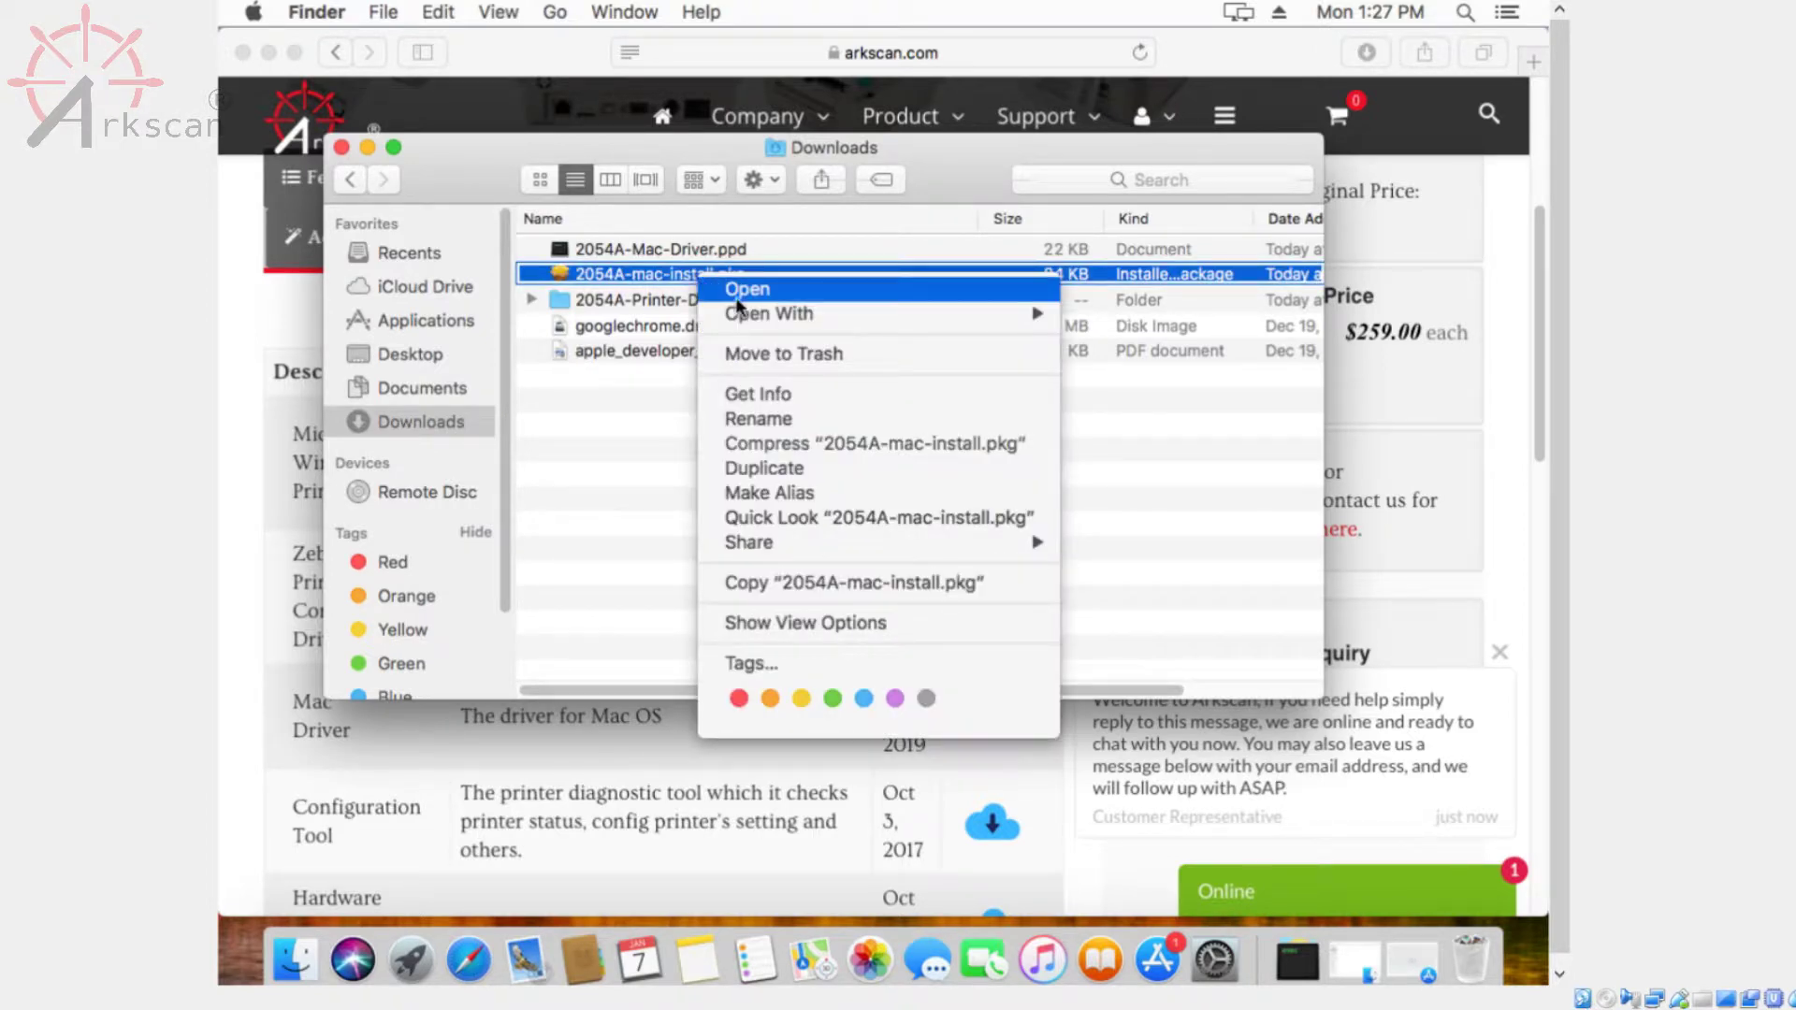
mouse_move(771, 317)
click(750, 290)
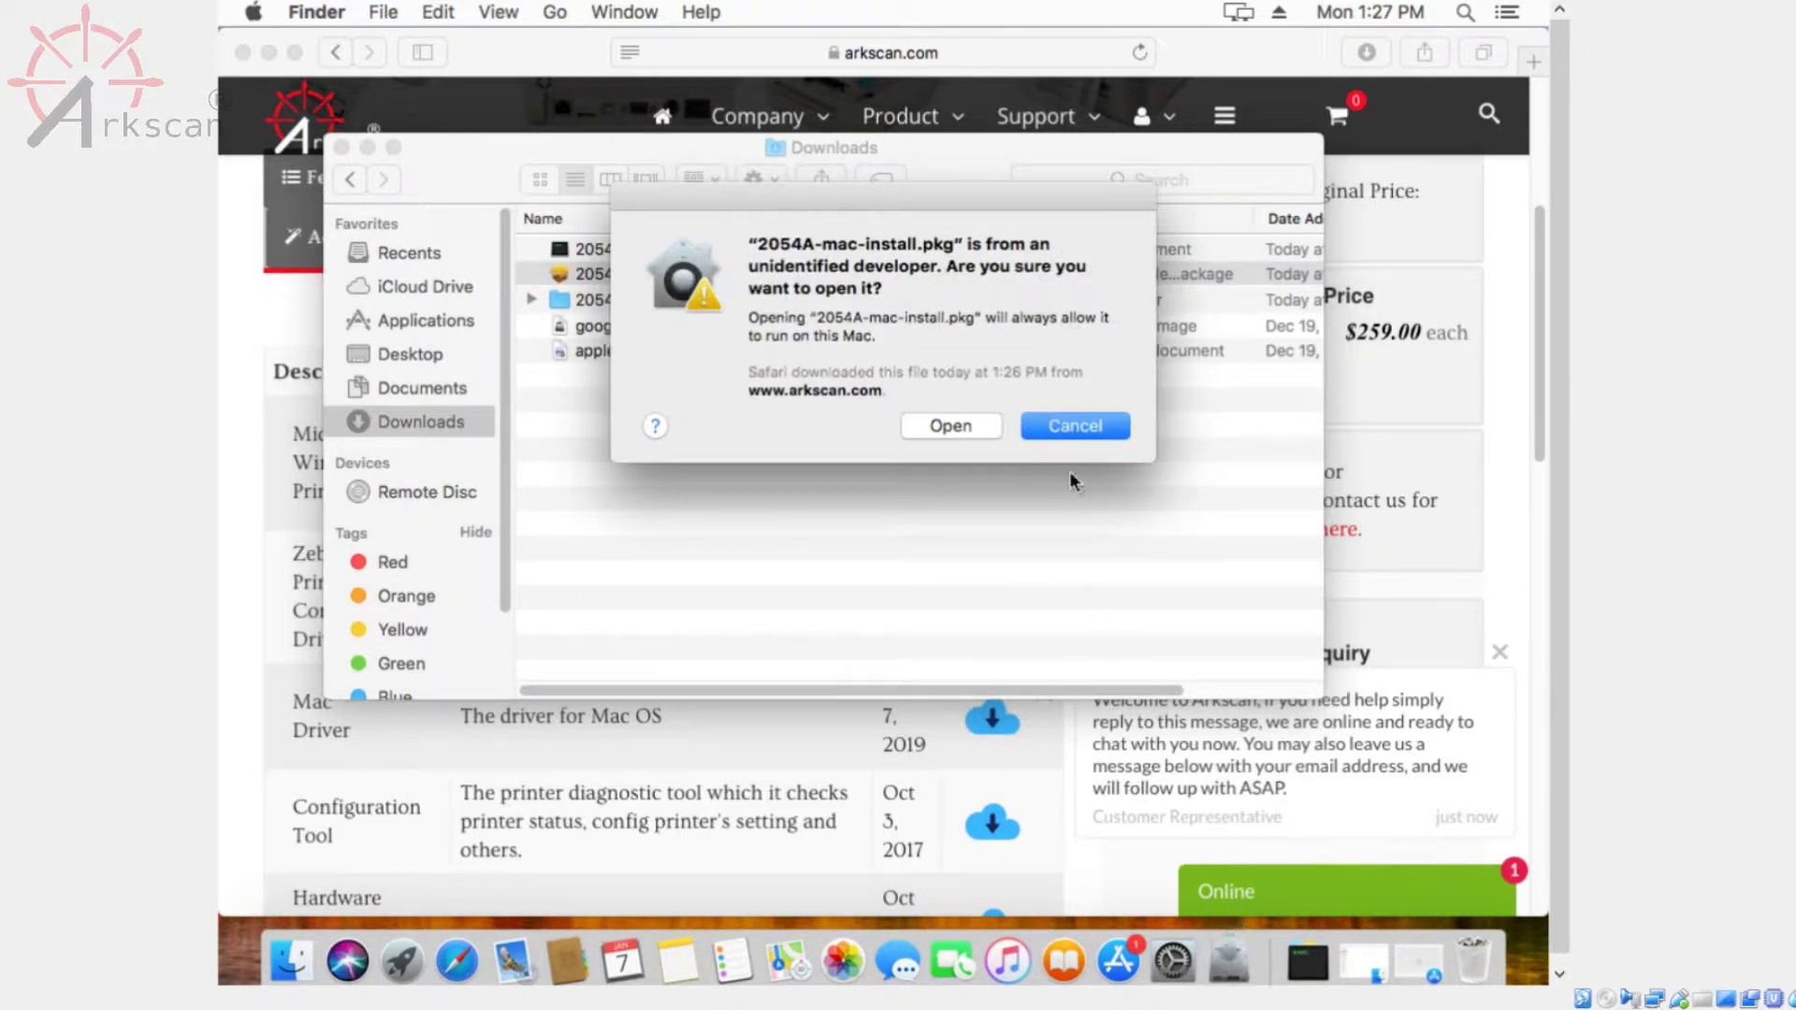
click(952, 426)
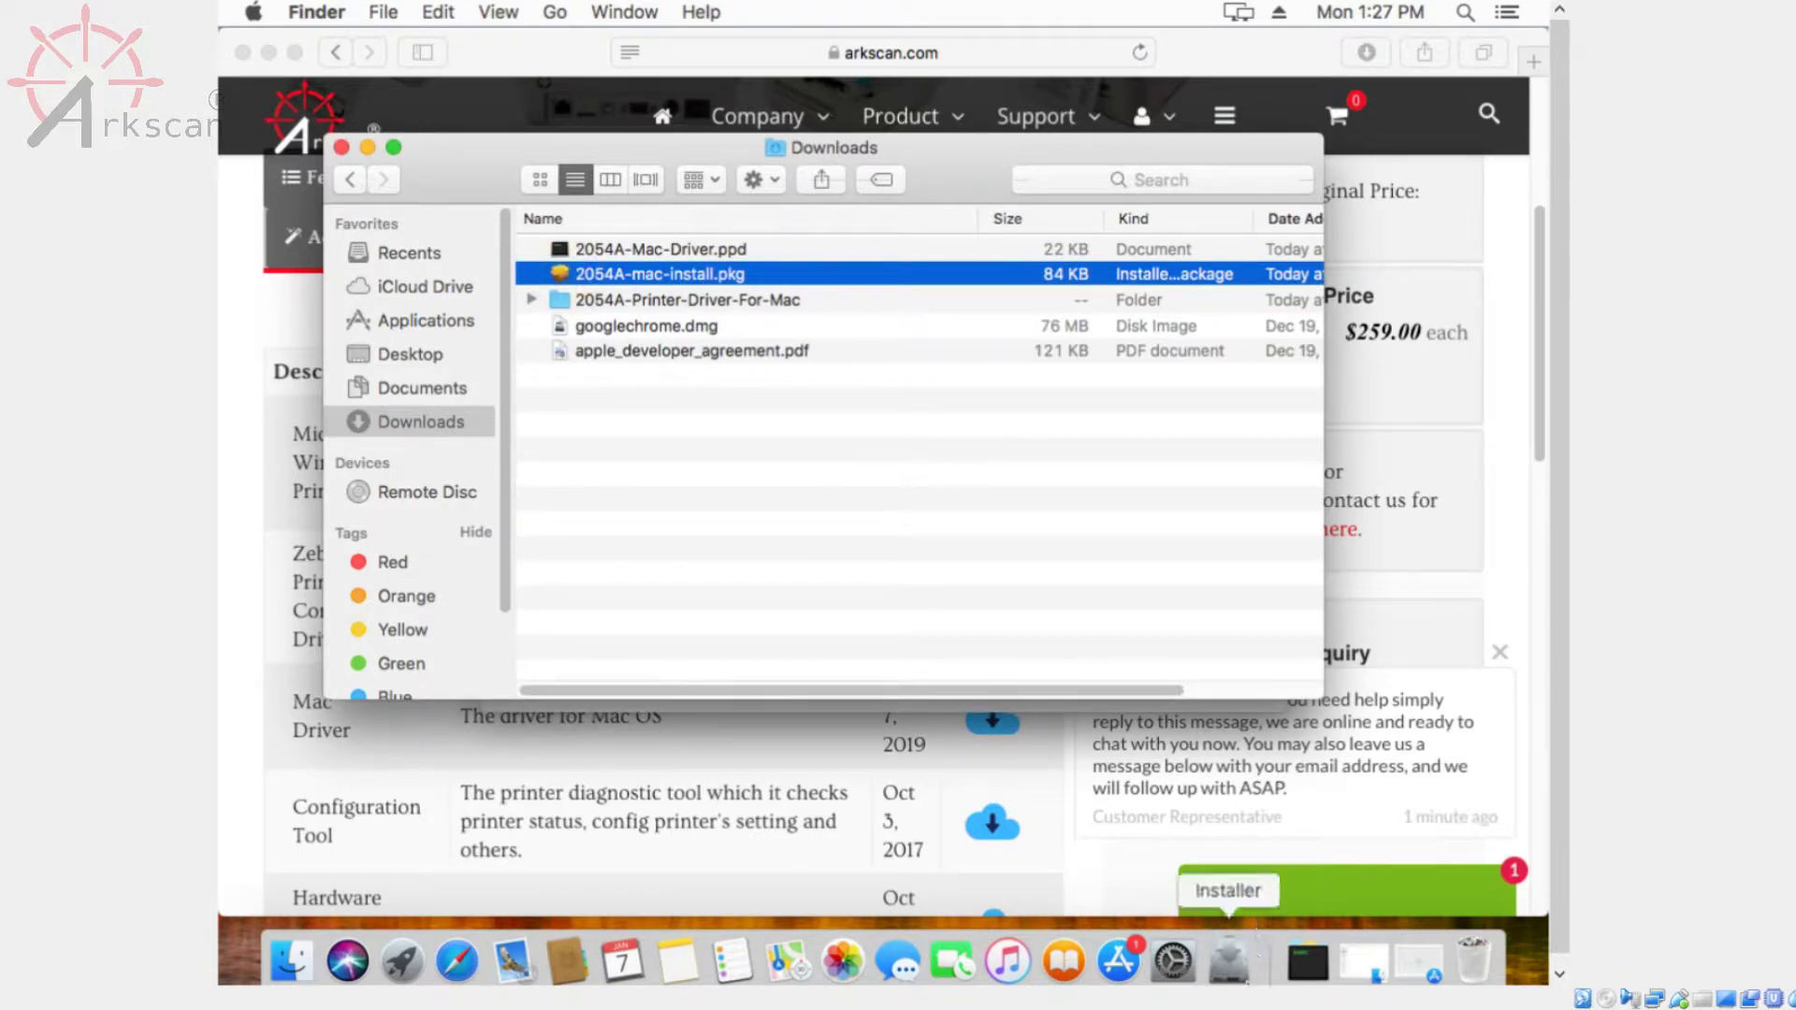
Run the standard TSC Printer Driver install with the administrator password, then keep the package
click(1231, 962)
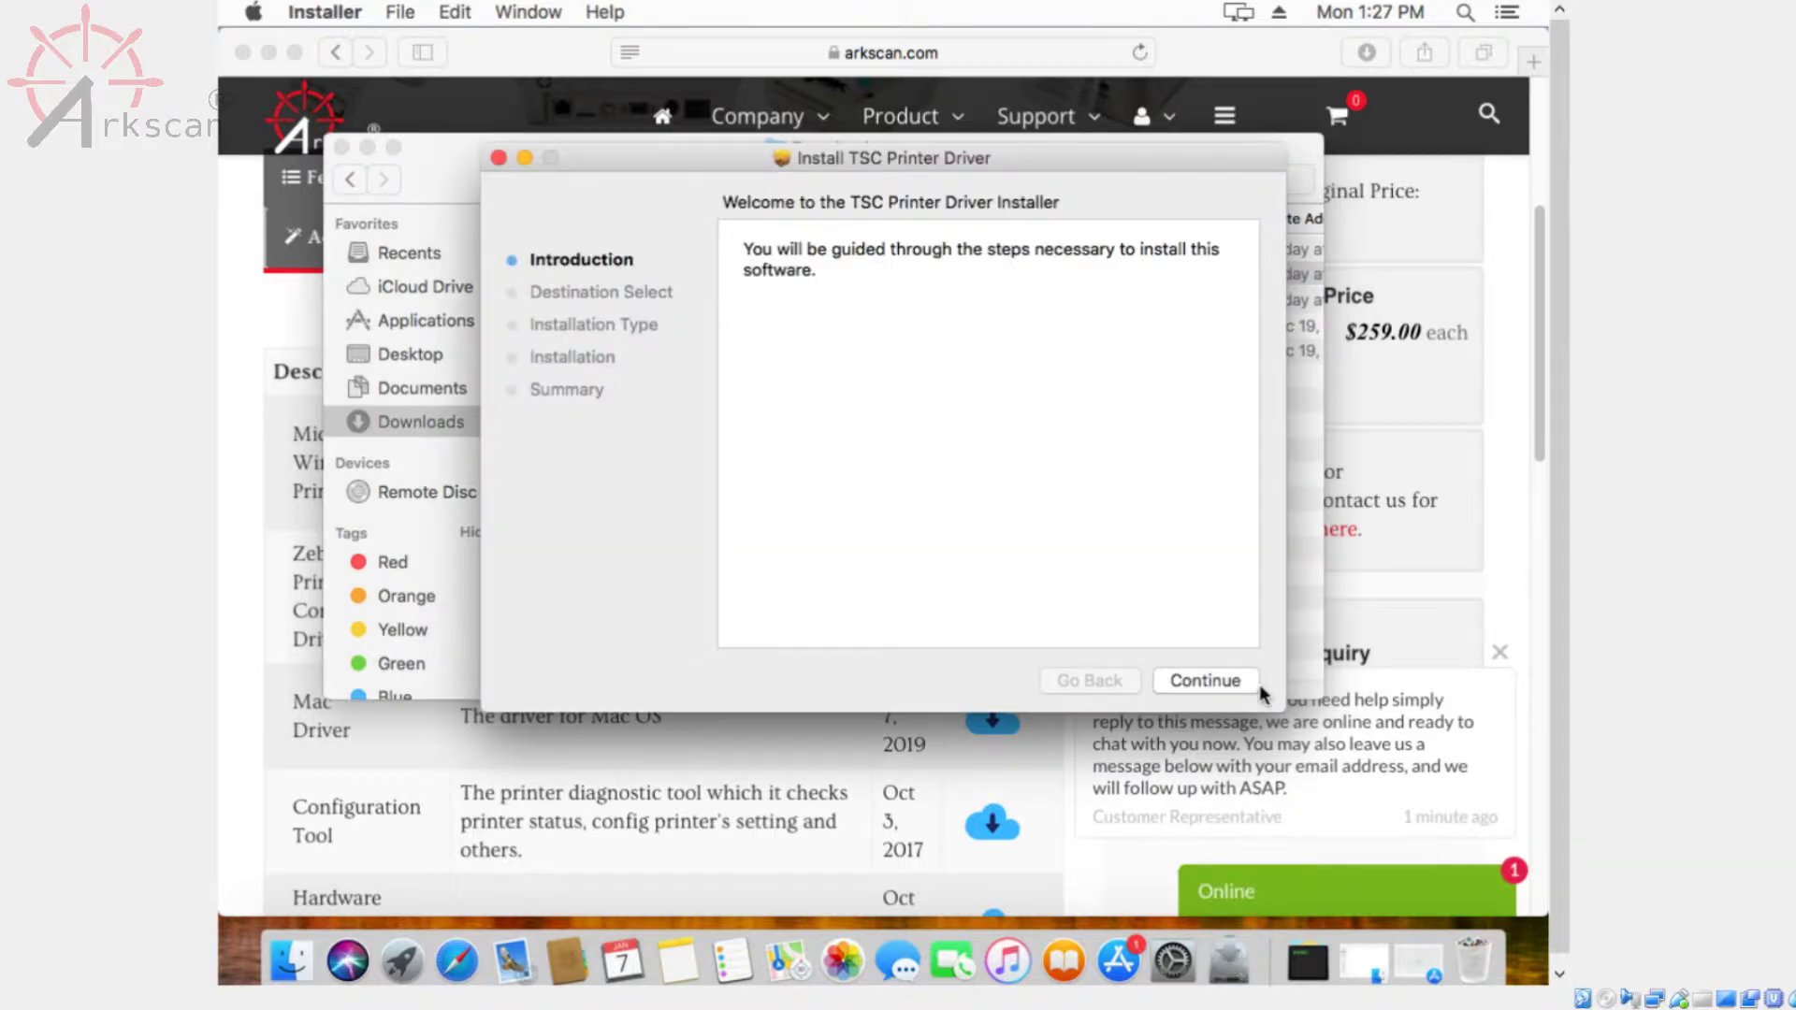
click(1193, 680)
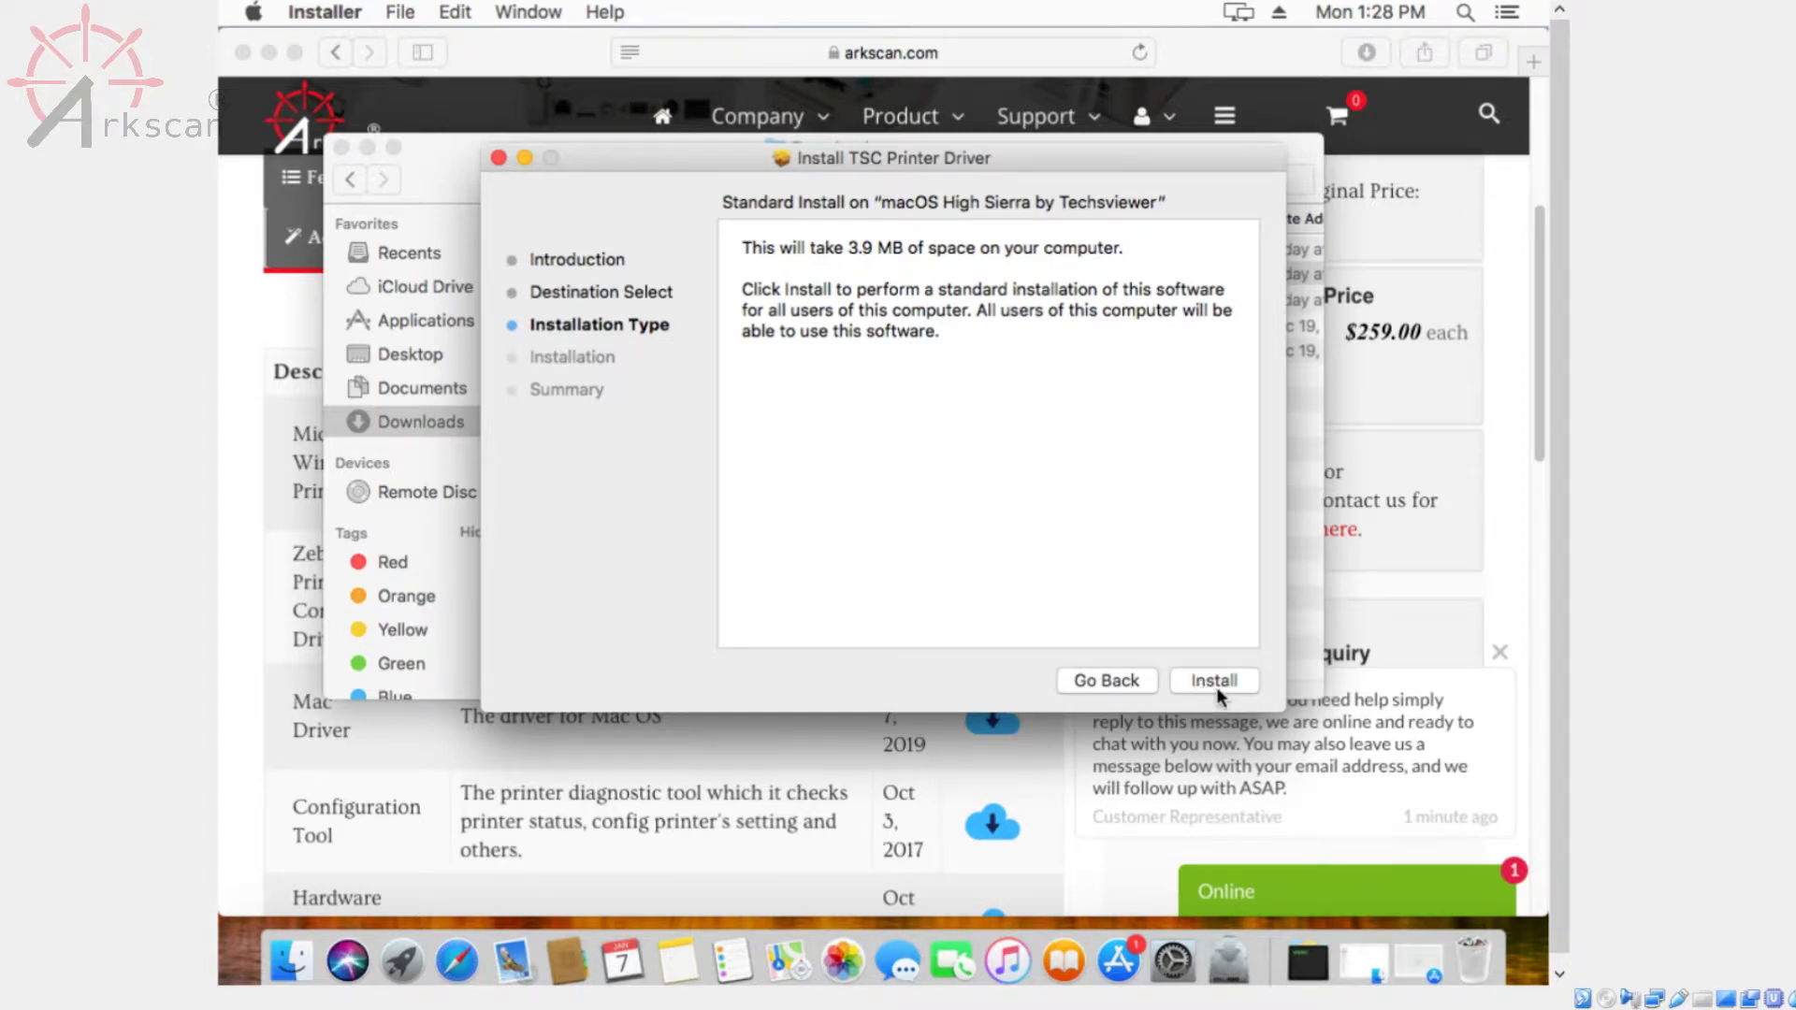
click(1229, 682)
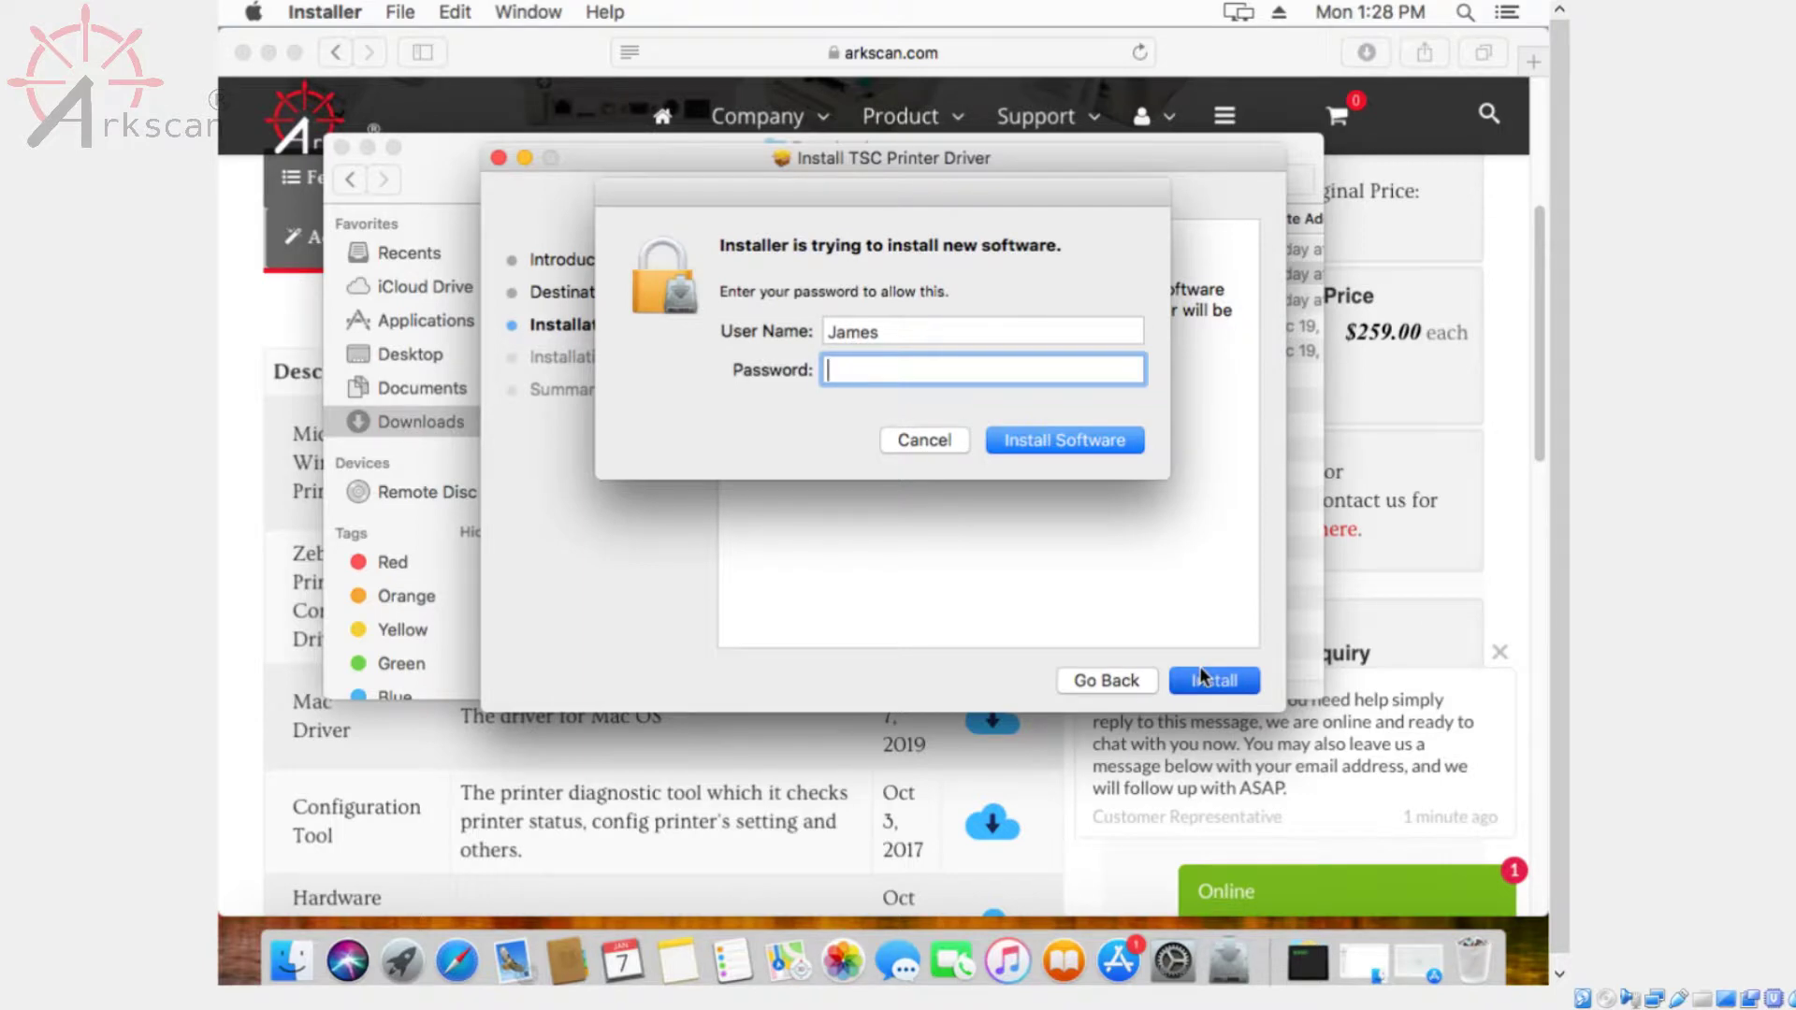
text(••••••••)
key(Return)
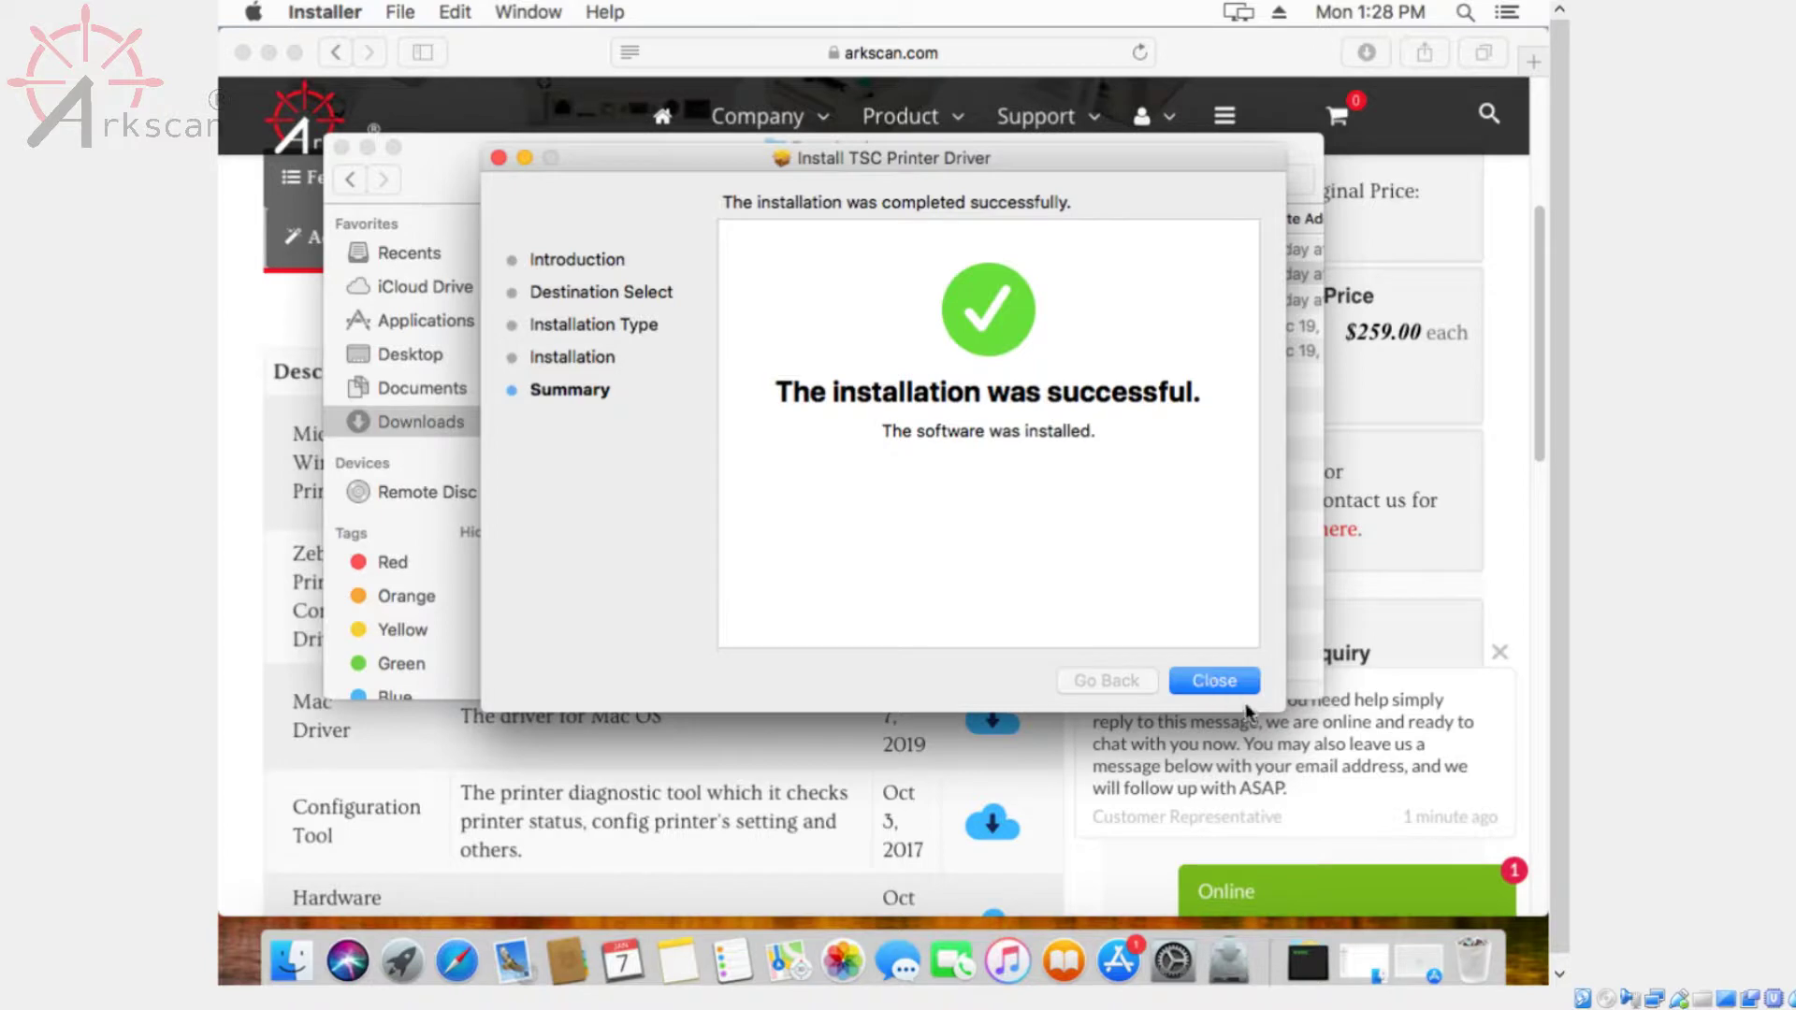
click(1226, 682)
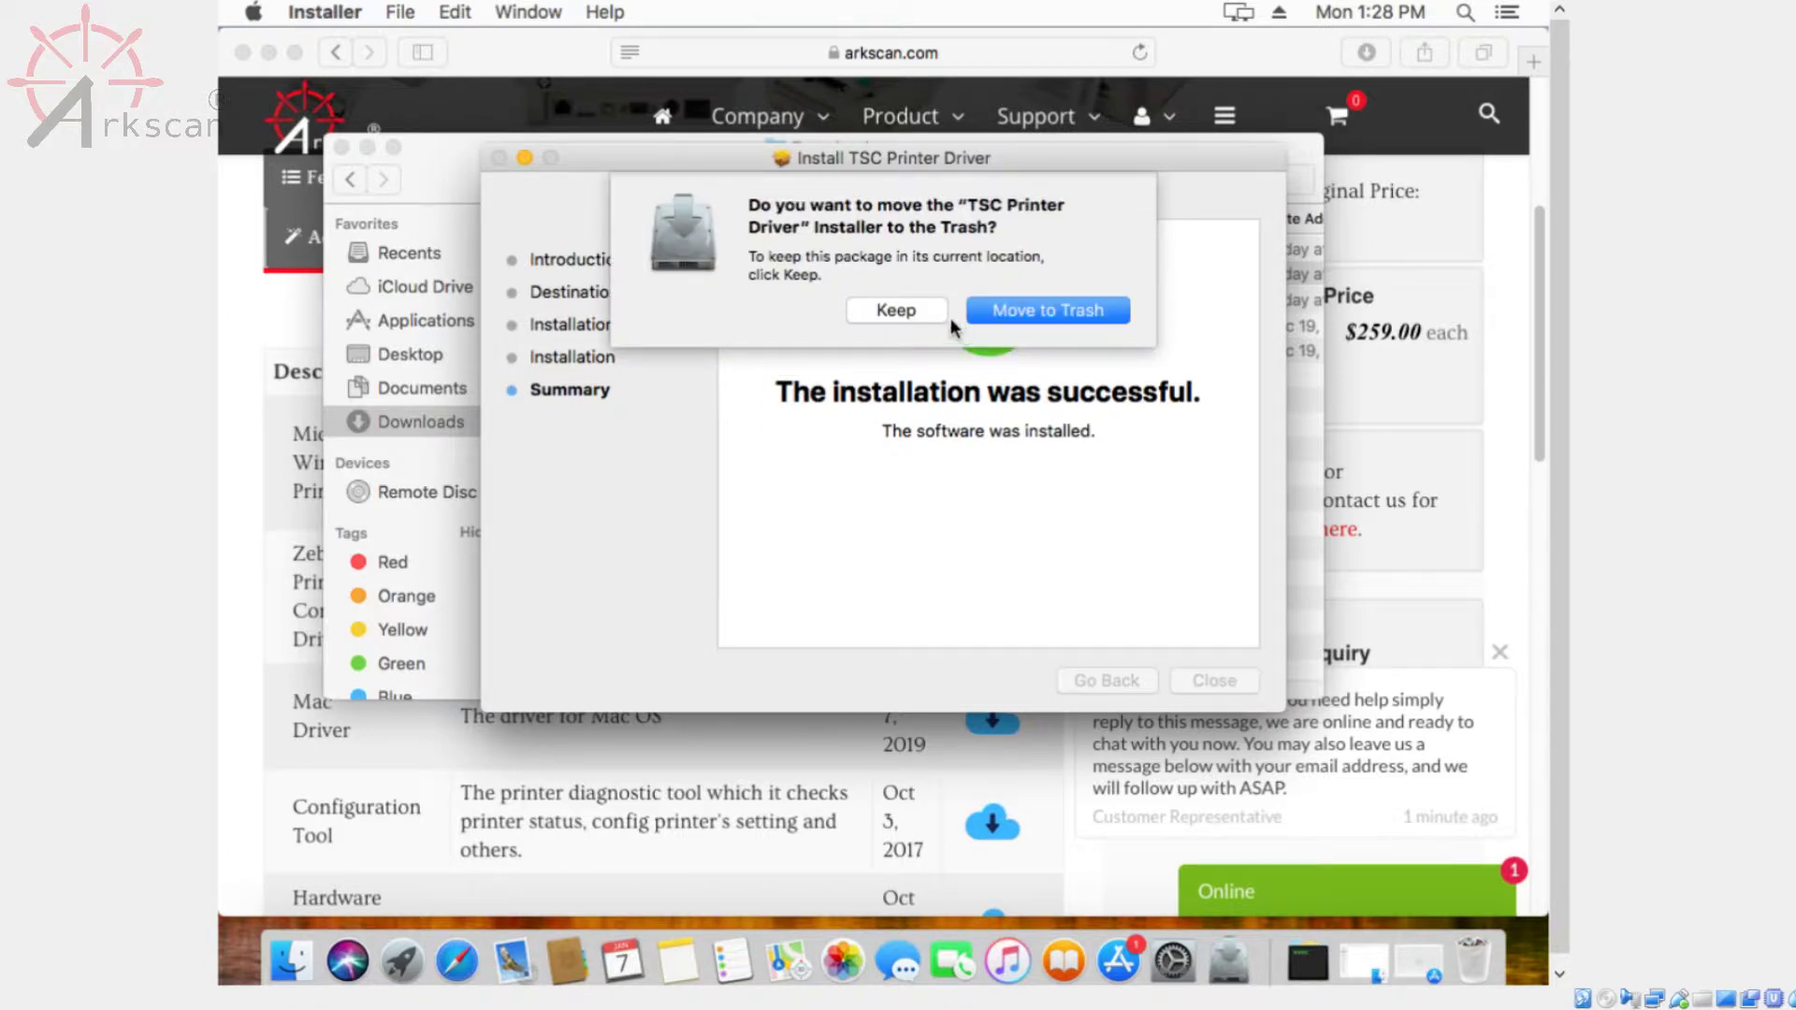
click(904, 301)
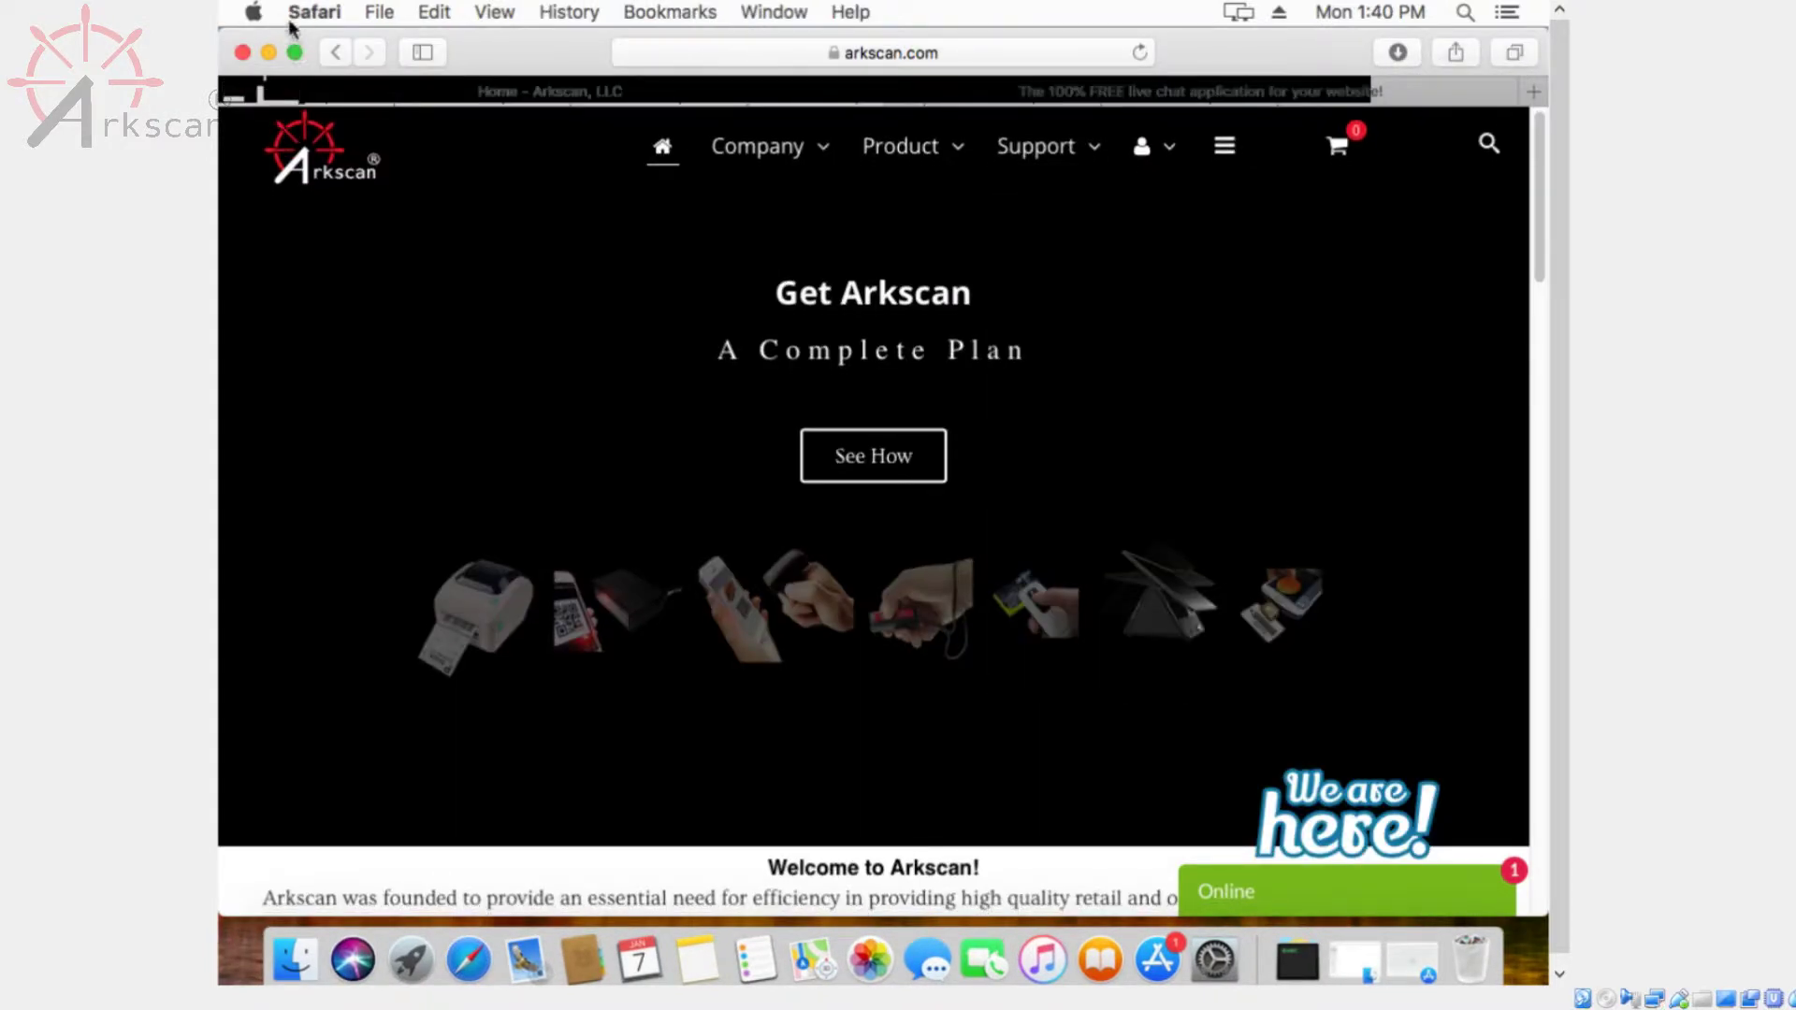
Open Printers & Scanners in System Preferences and start adding a new printer
click(261, 12)
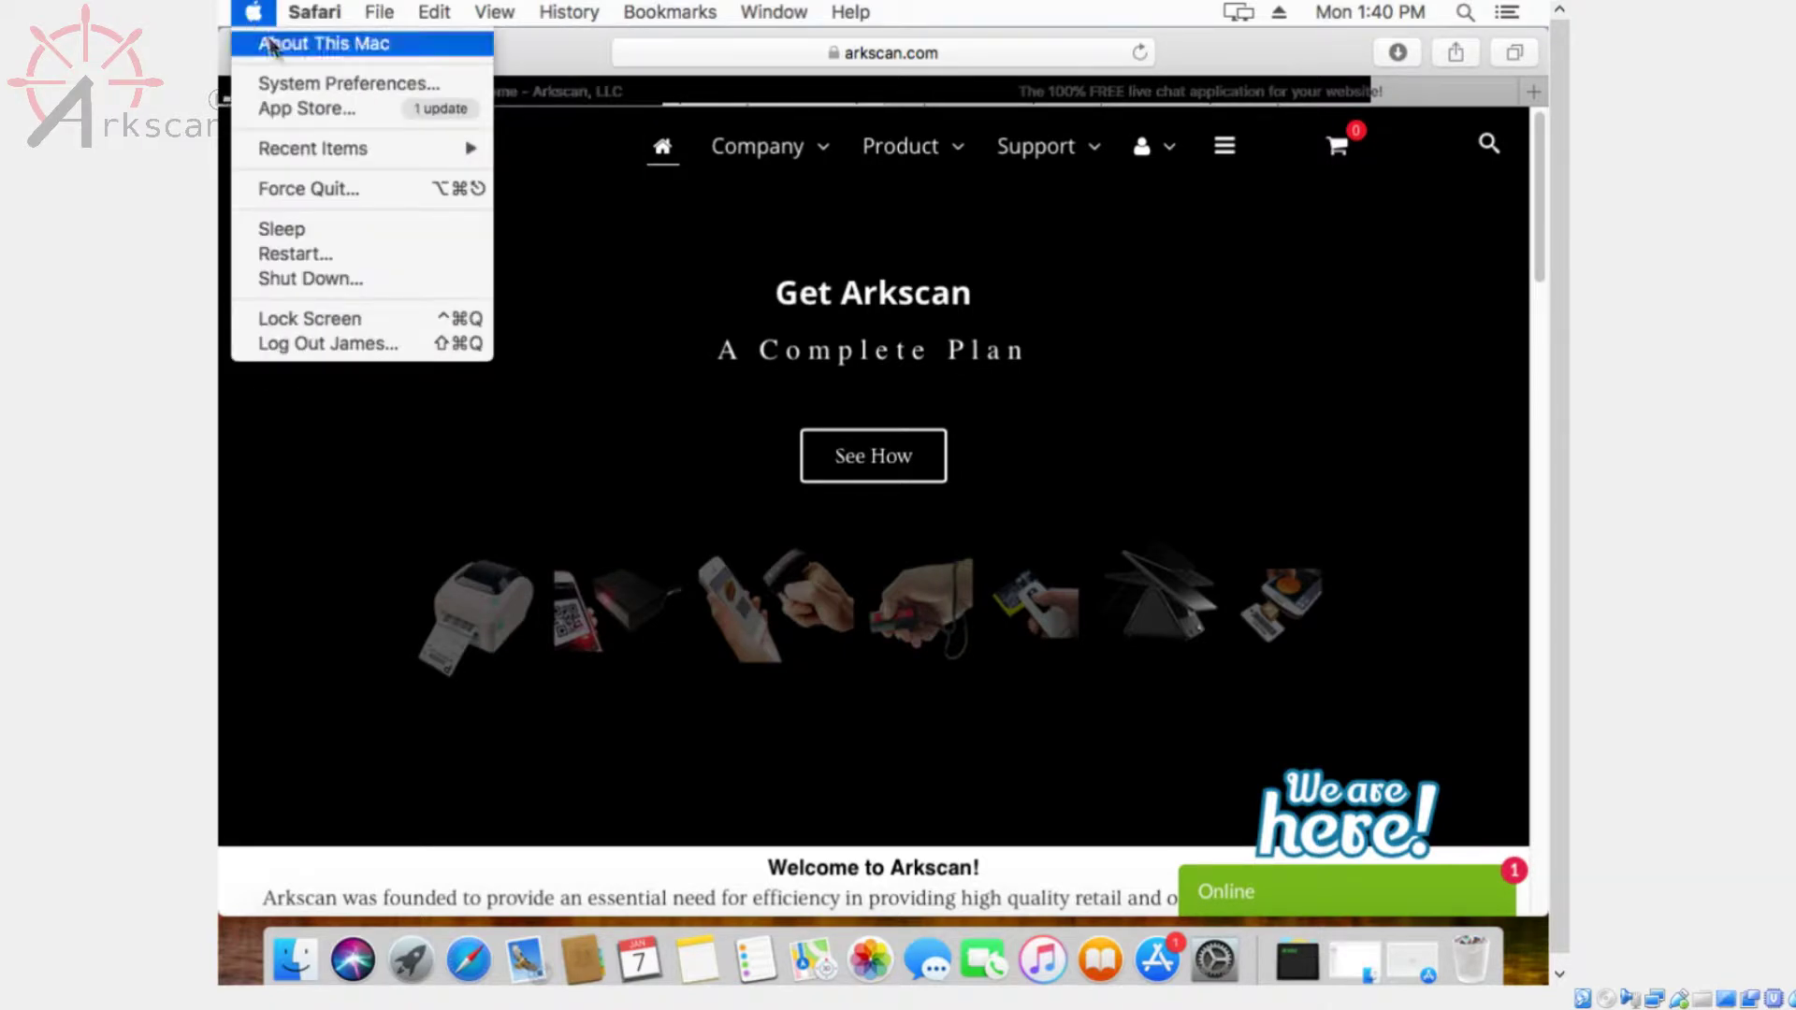
click(318, 85)
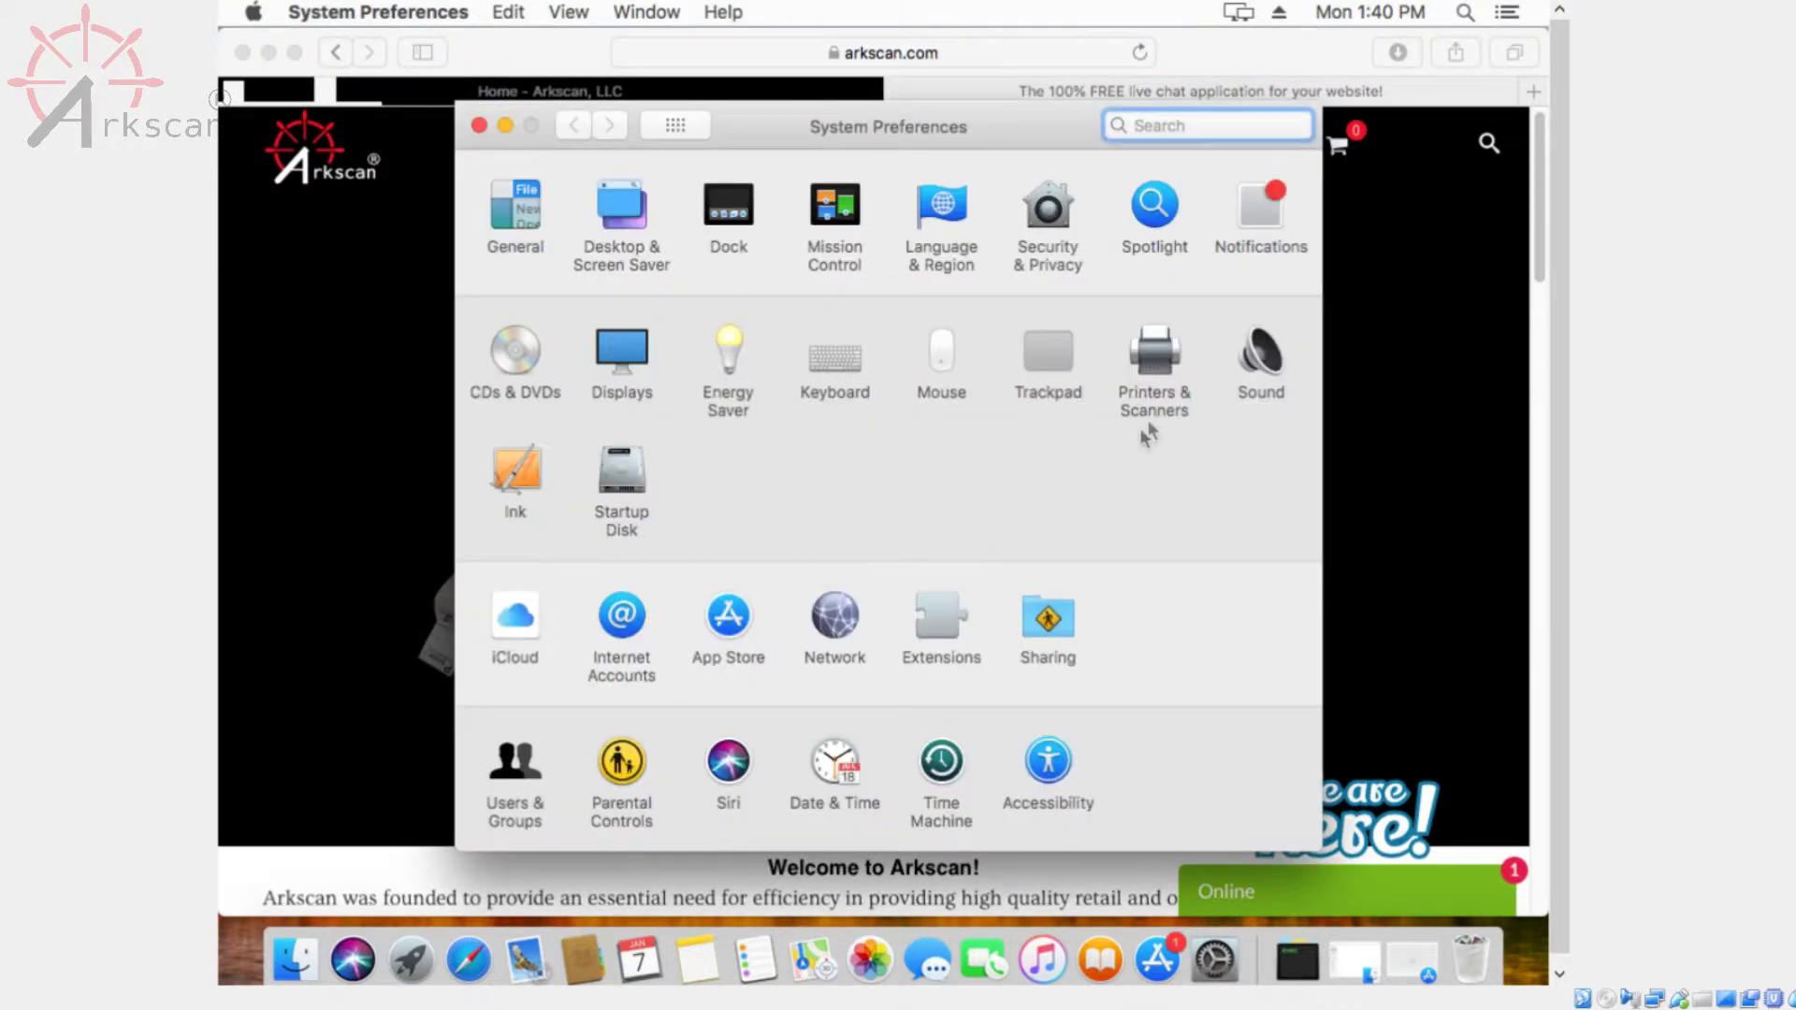
click(1154, 351)
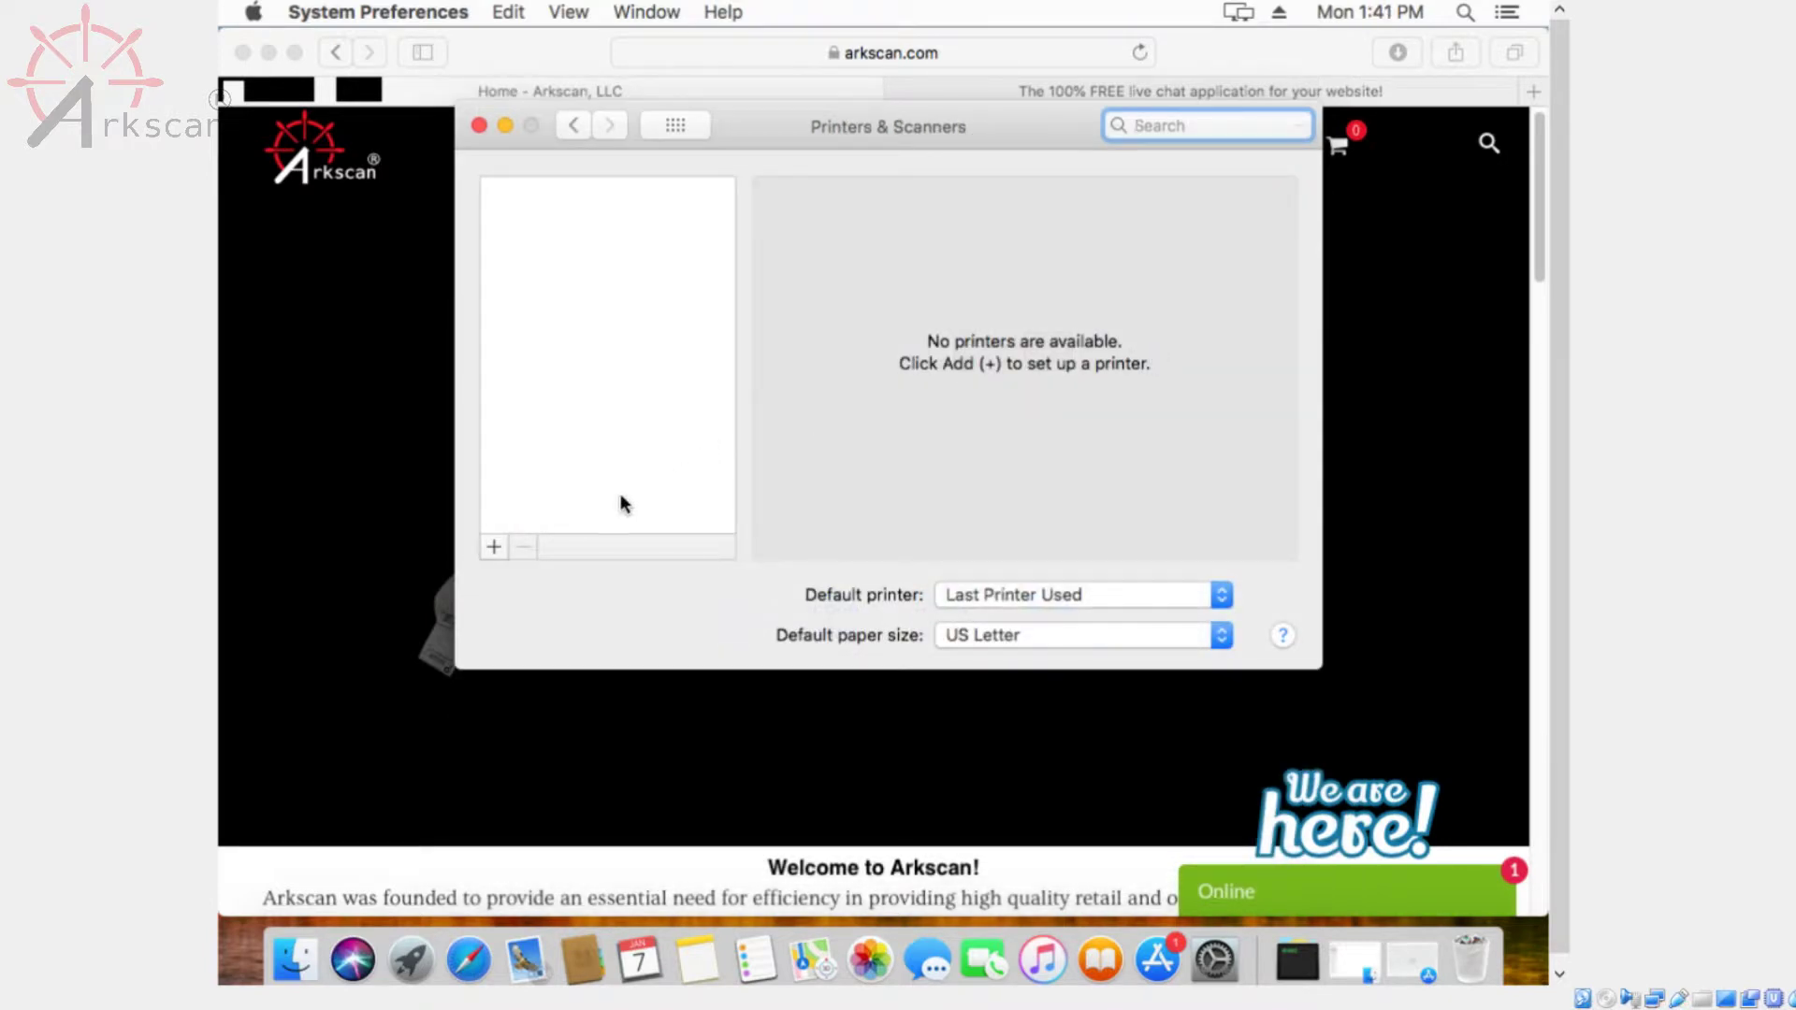
click(494, 547)
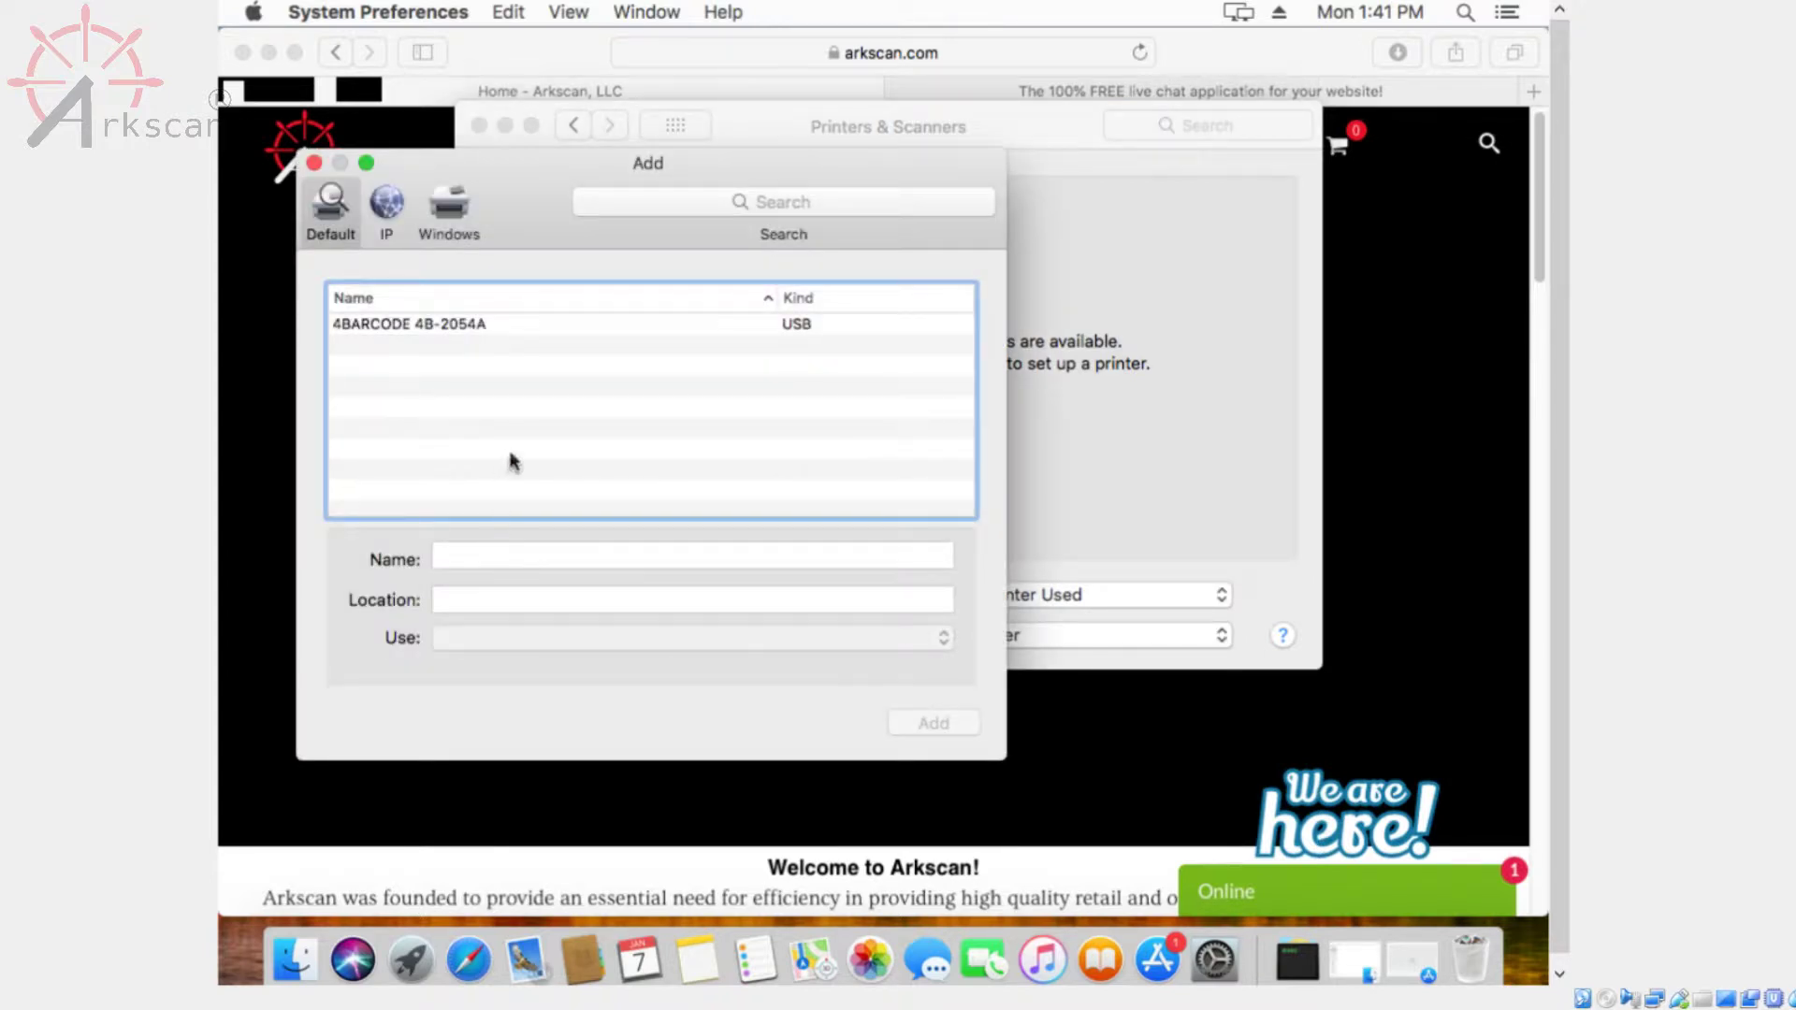
Add the USB 4BARCODE 4B-2054A using the 2054A-Mac-Driver.ppd (TSC 200dpi) driver and accept the repair
click(471, 323)
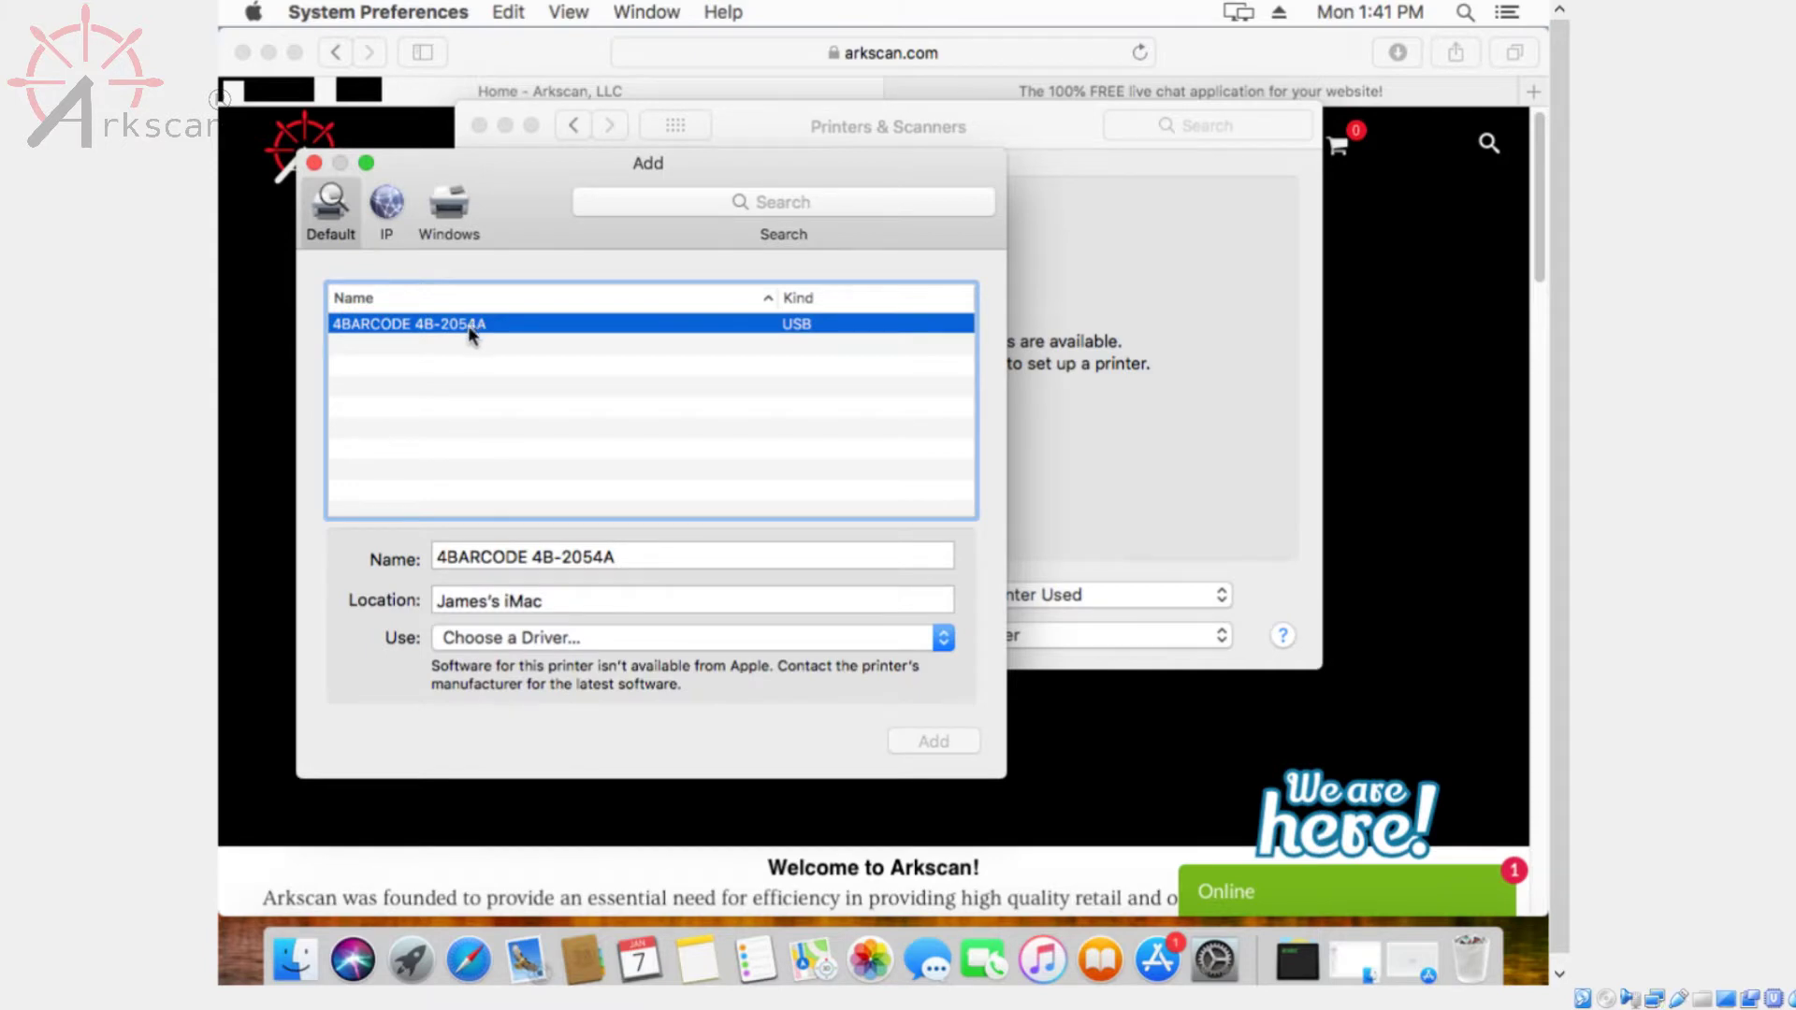
click(813, 638)
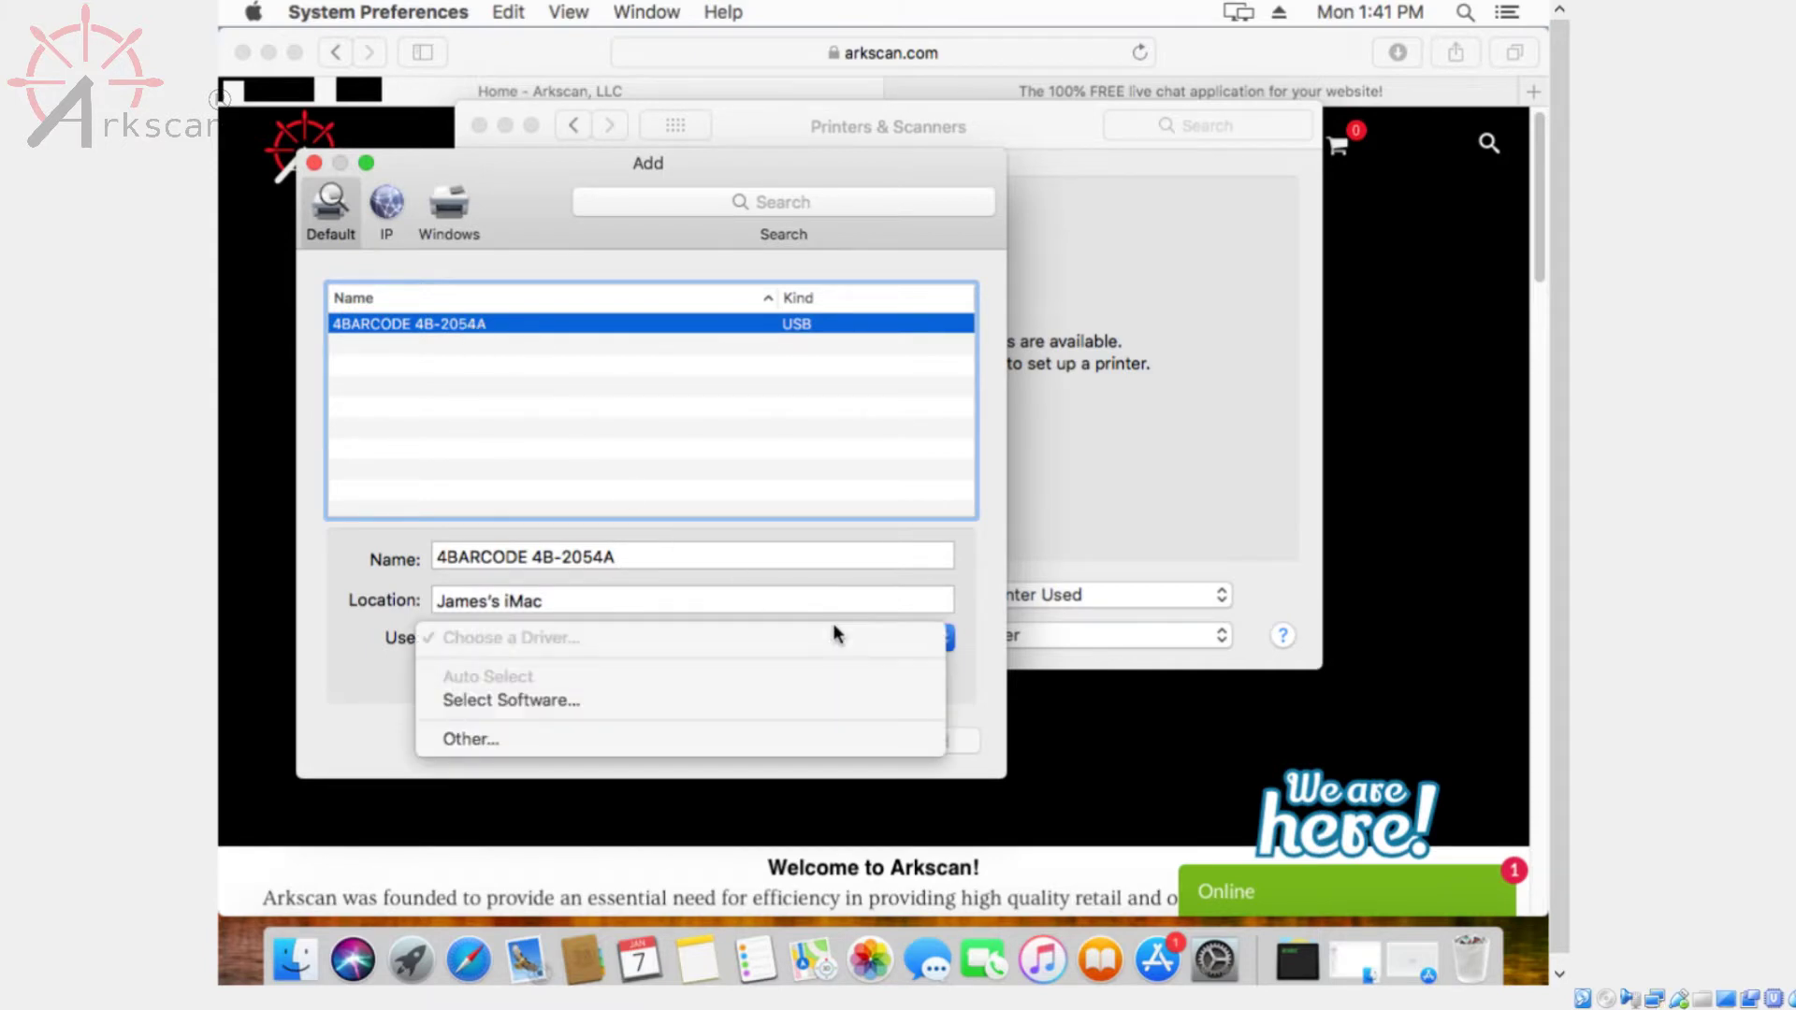
click(476, 738)
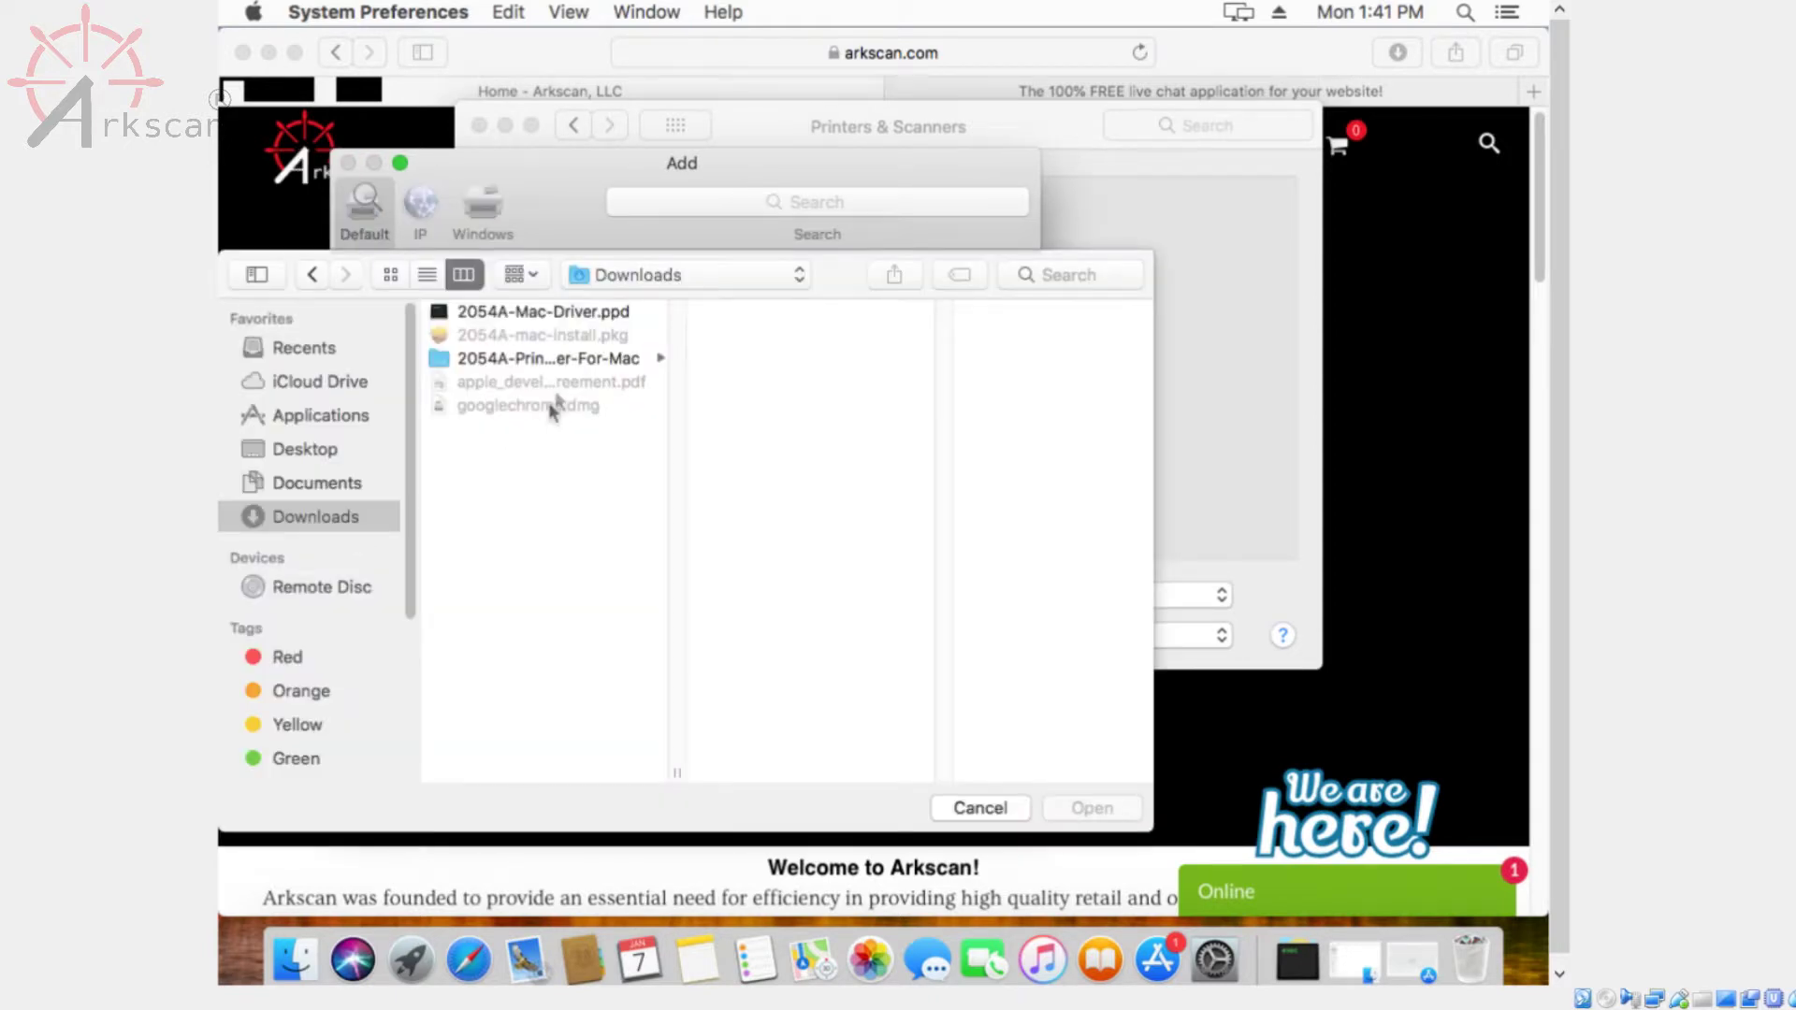
click(606, 315)
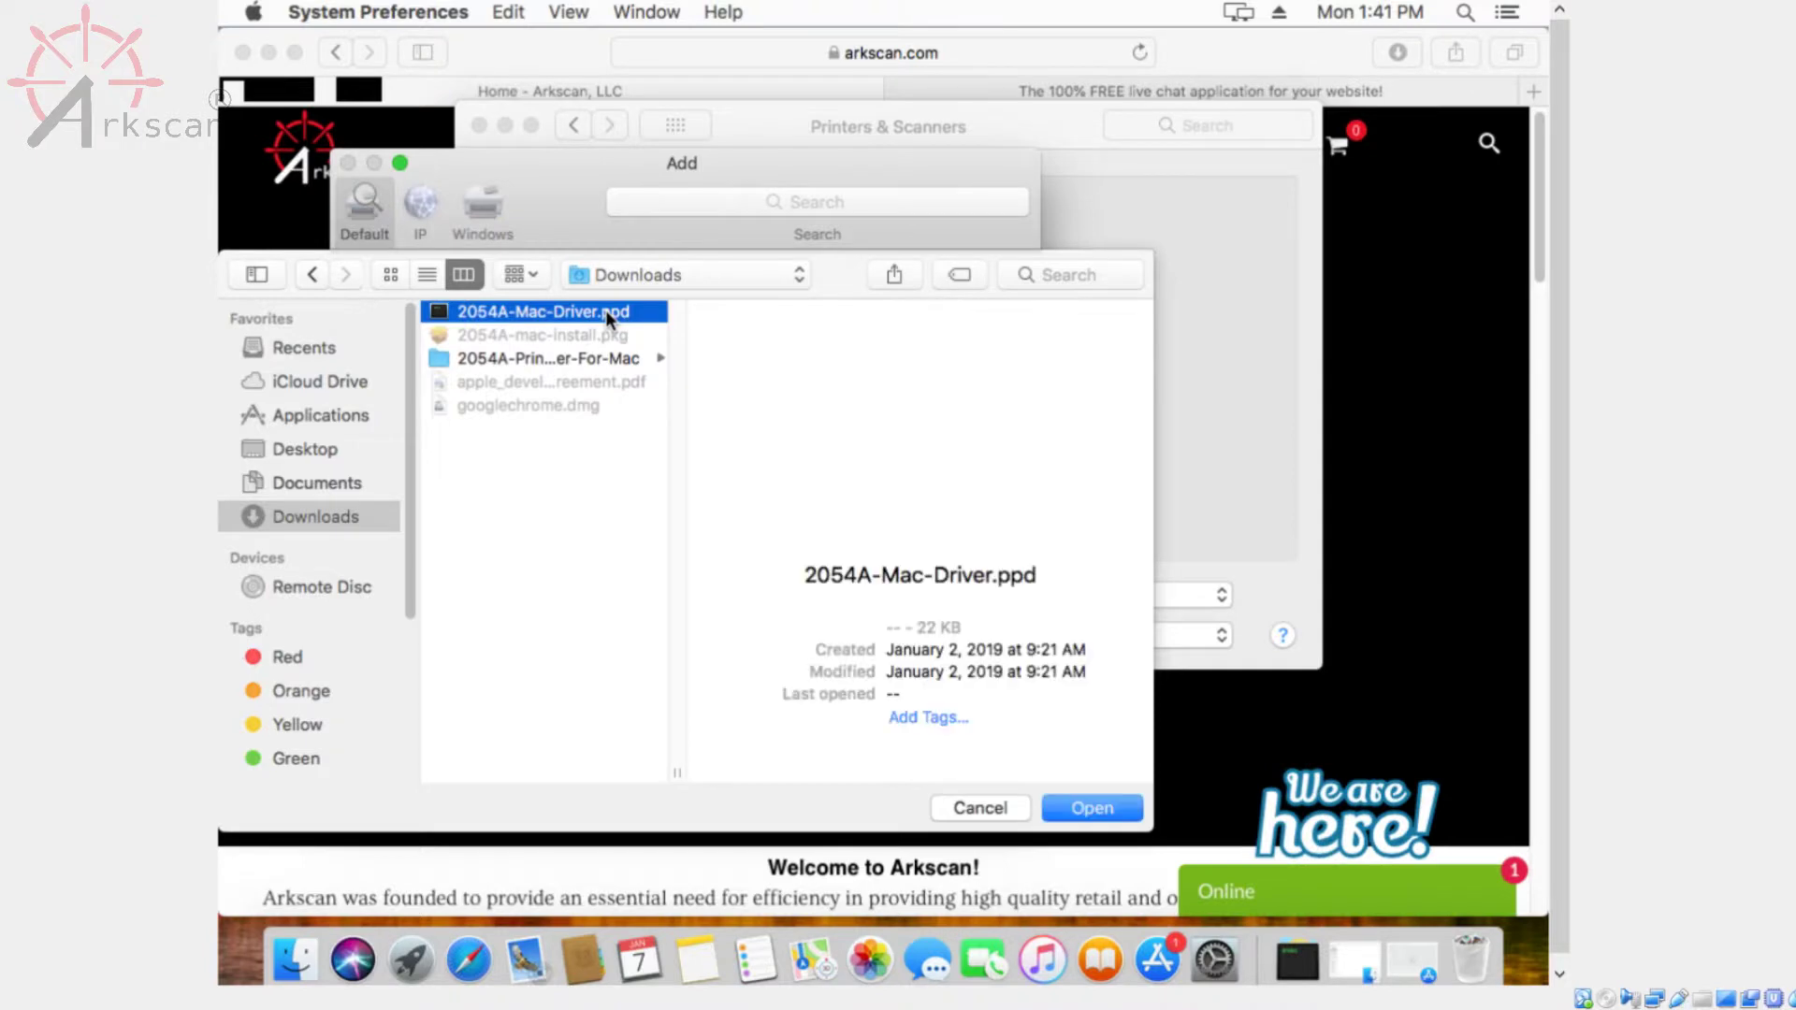
click(1114, 806)
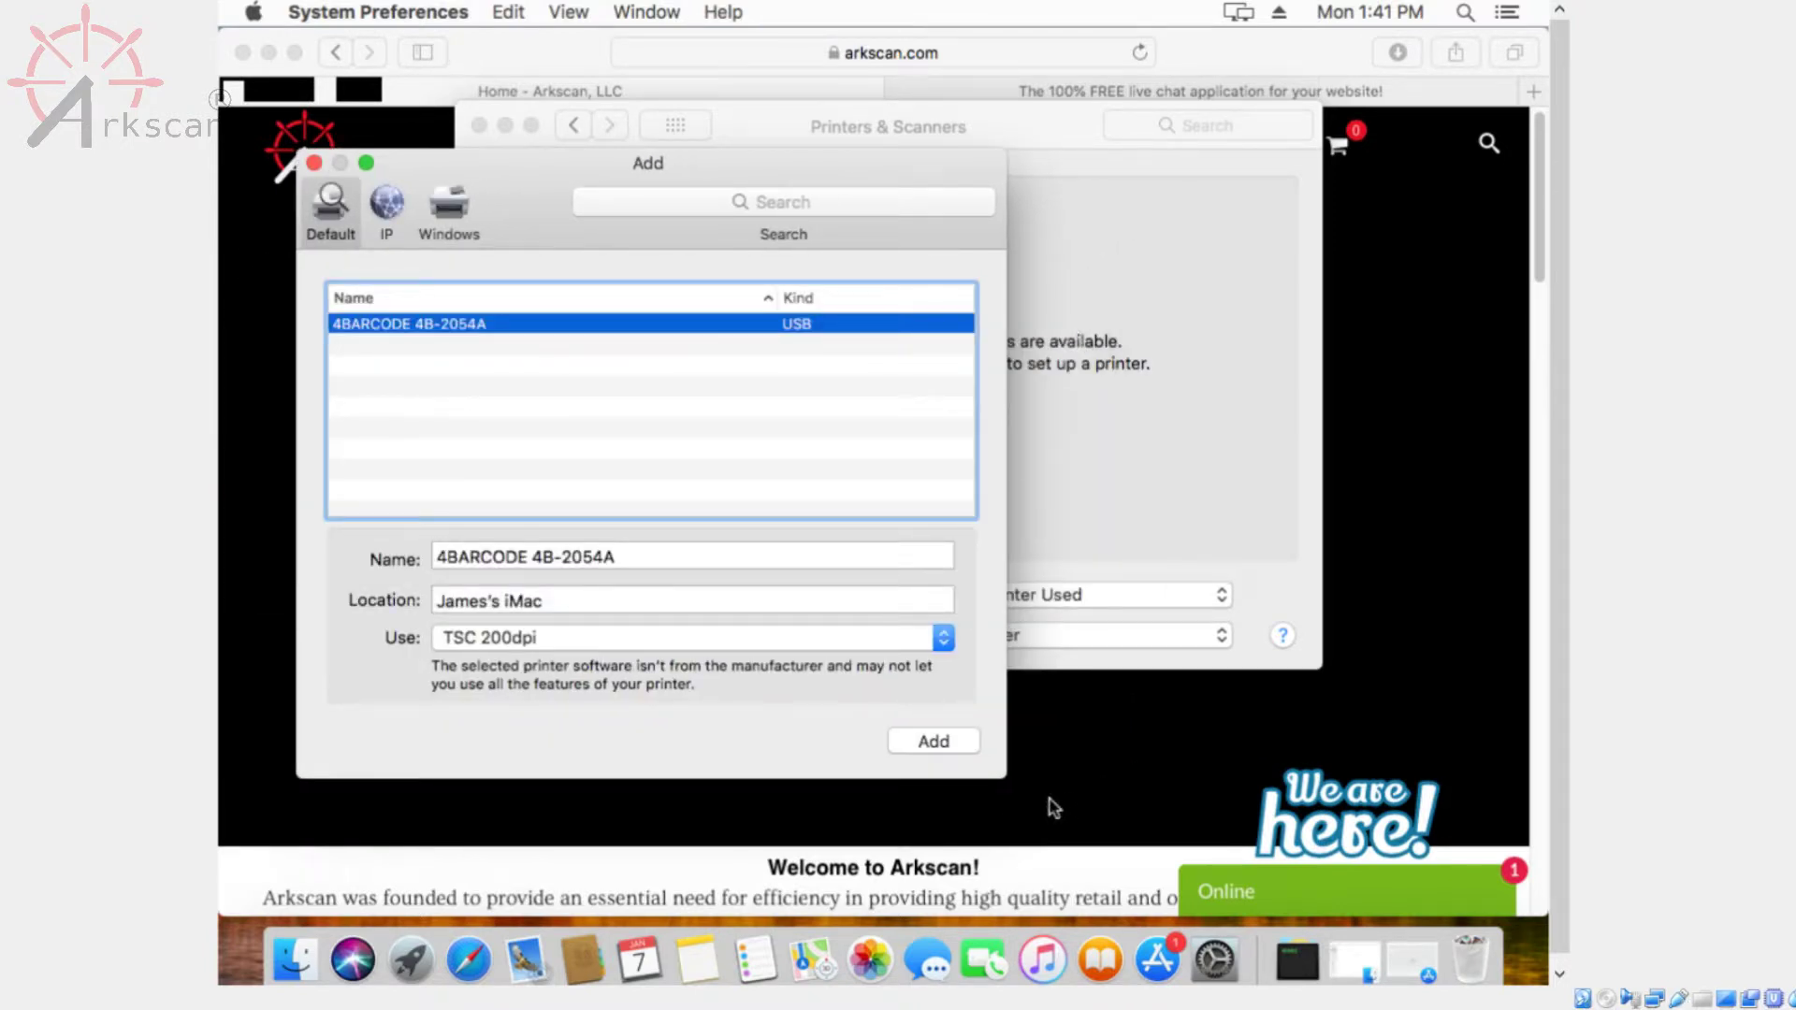
click(927, 737)
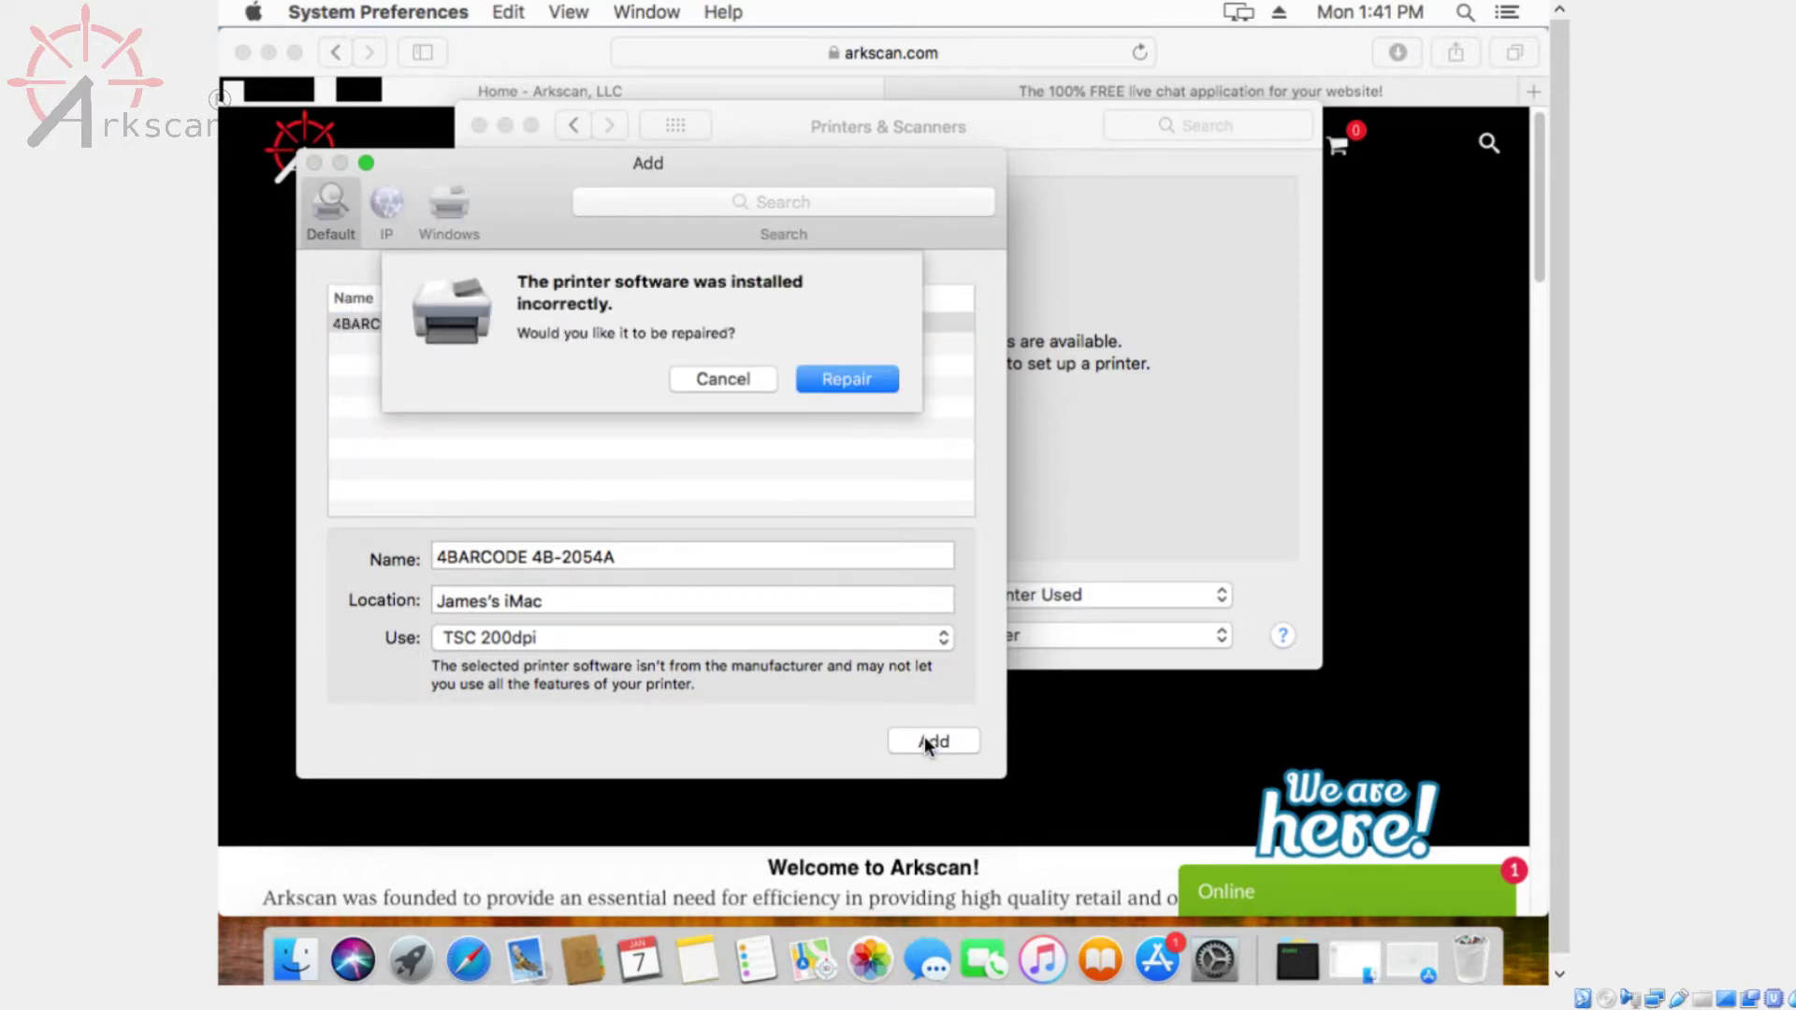
click(871, 374)
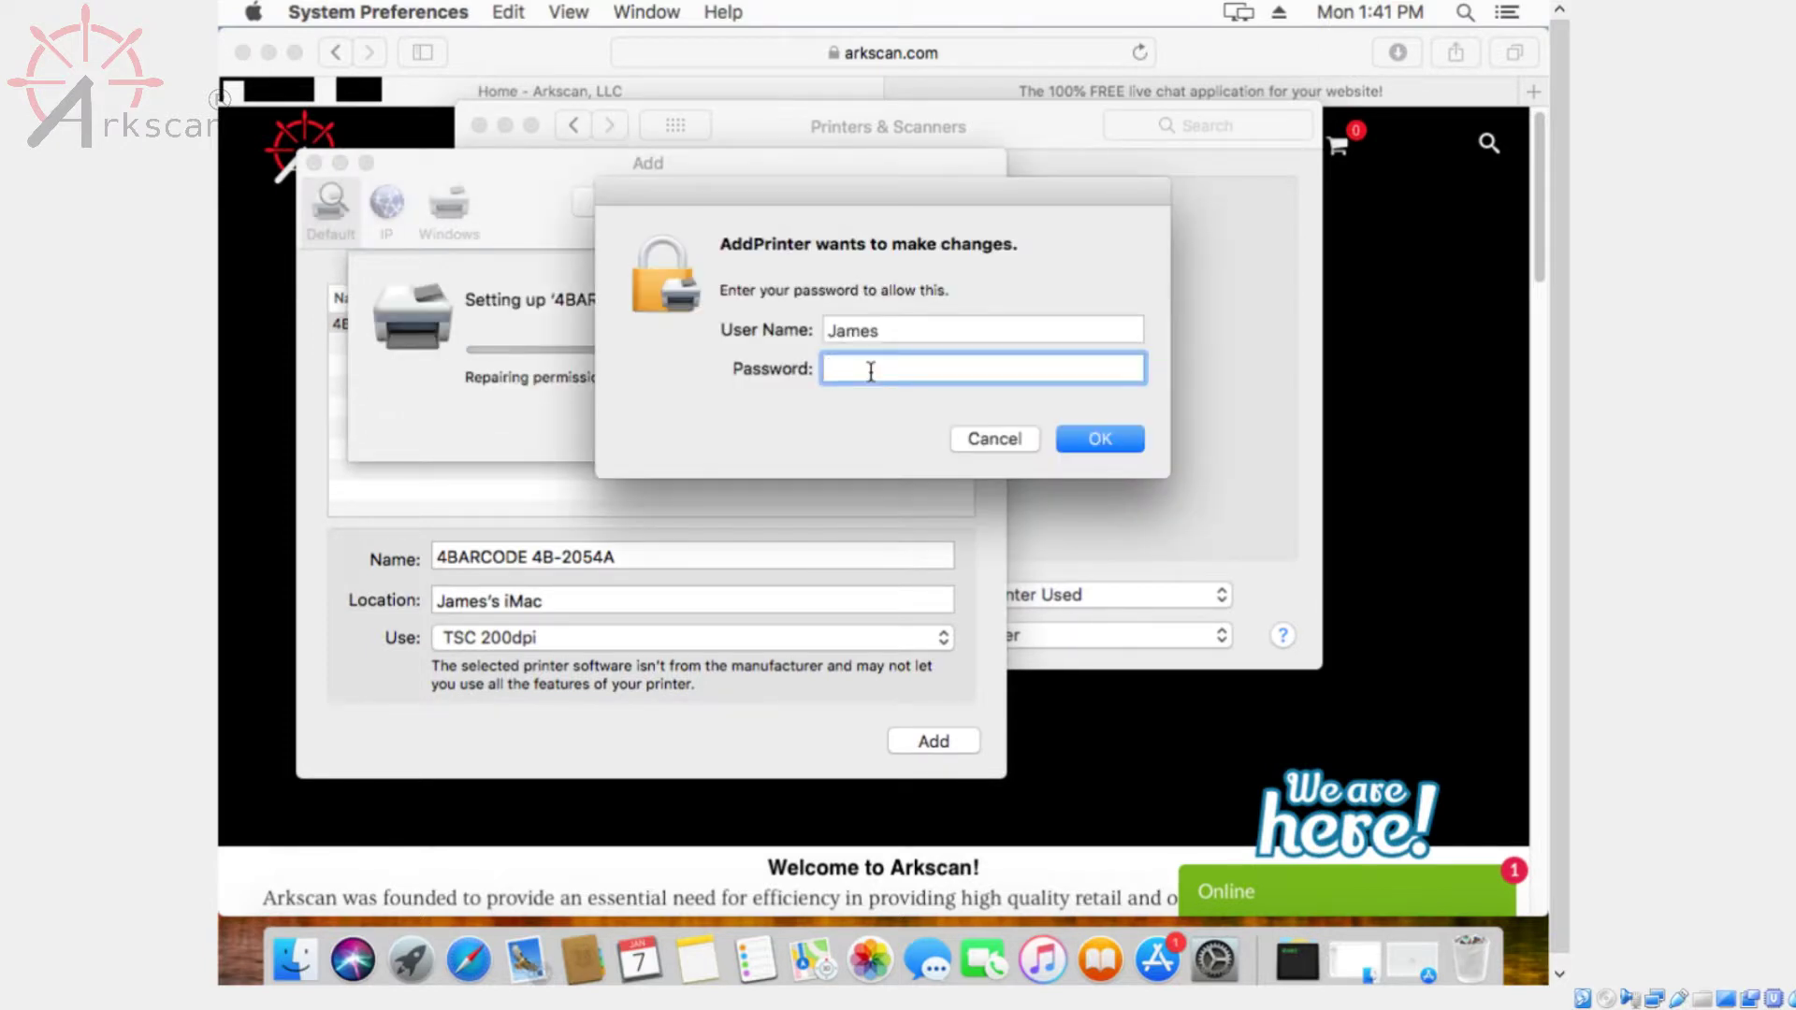
Authorise the printer setup with the administrator password so the 4B-2054A shows as idle
text(********)
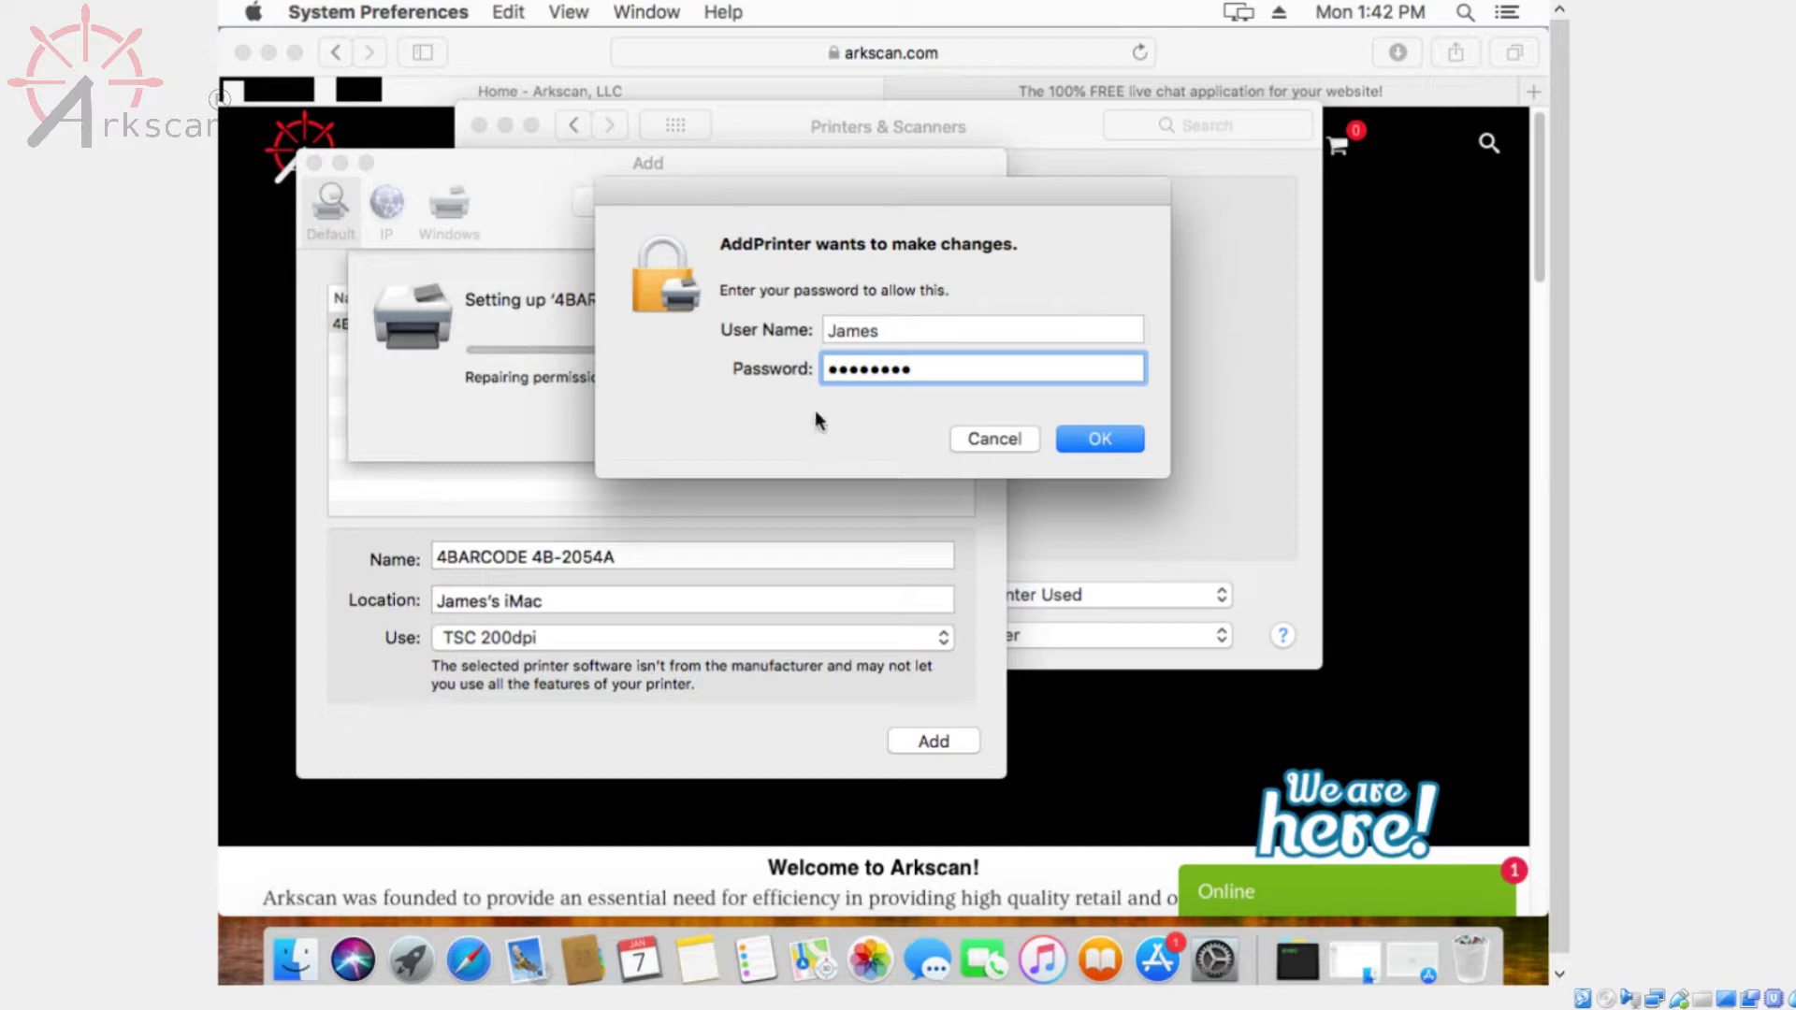
click(1113, 437)
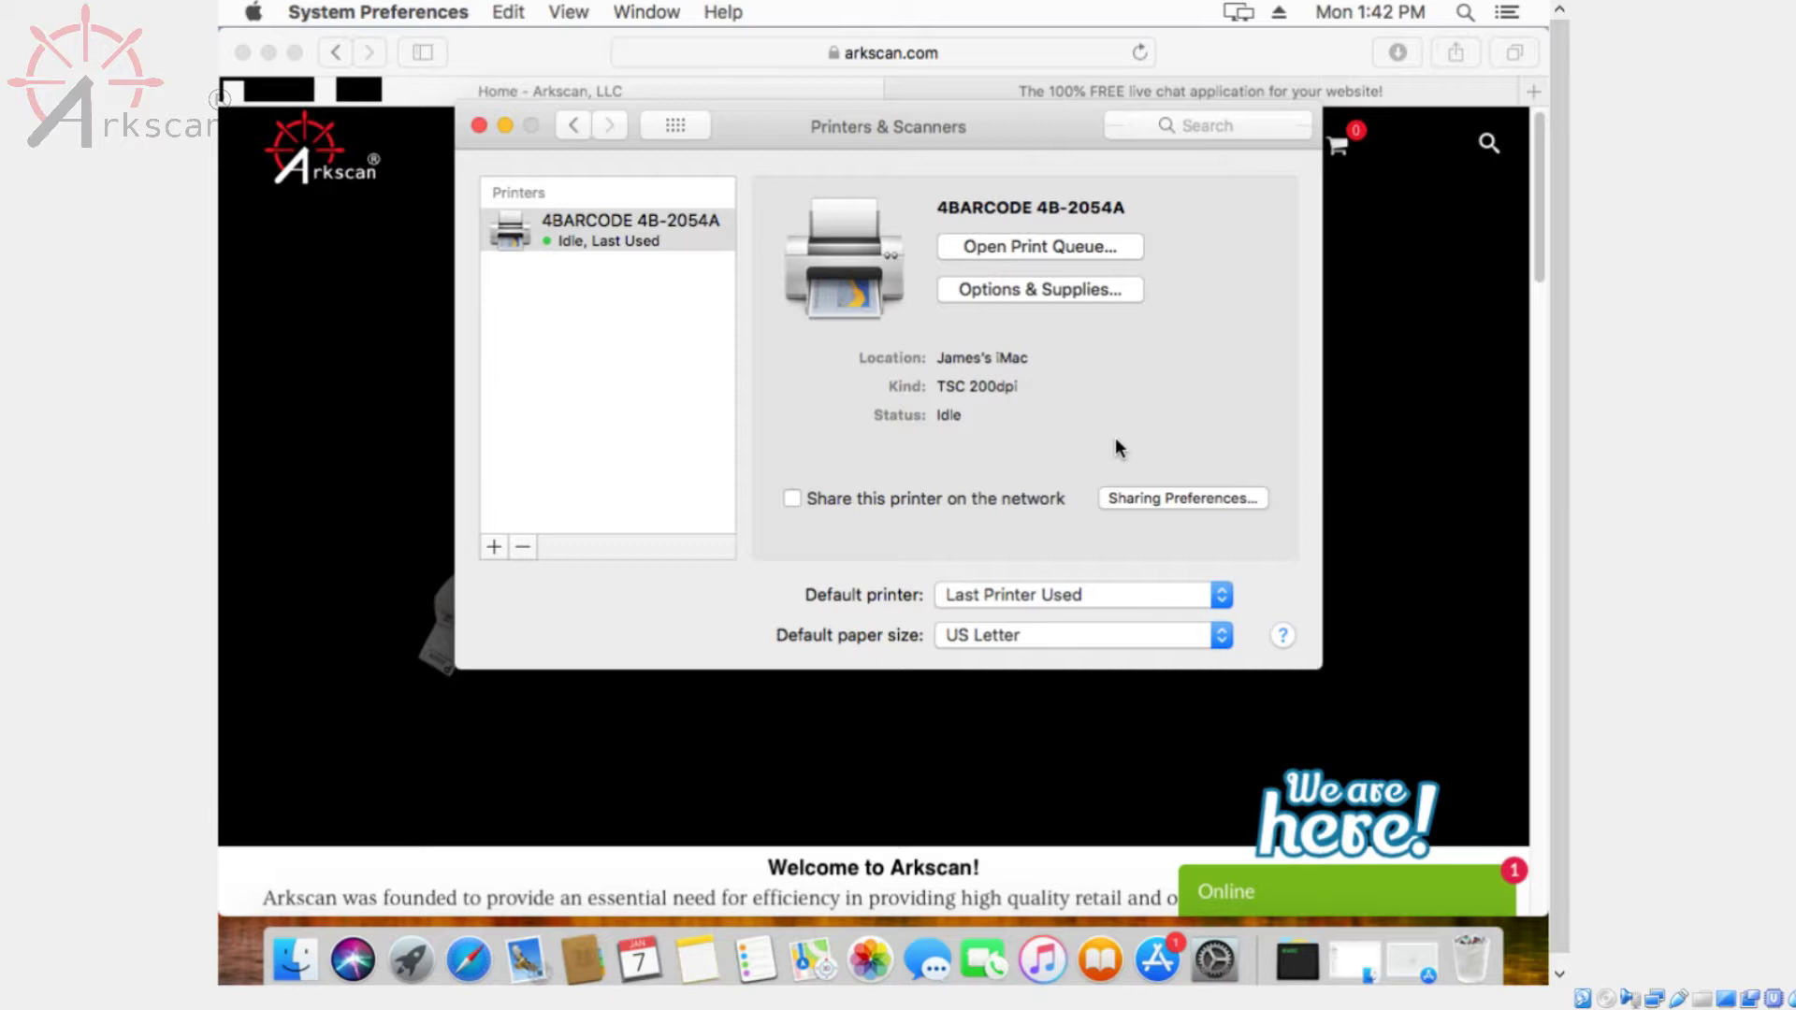
click(1465, 14)
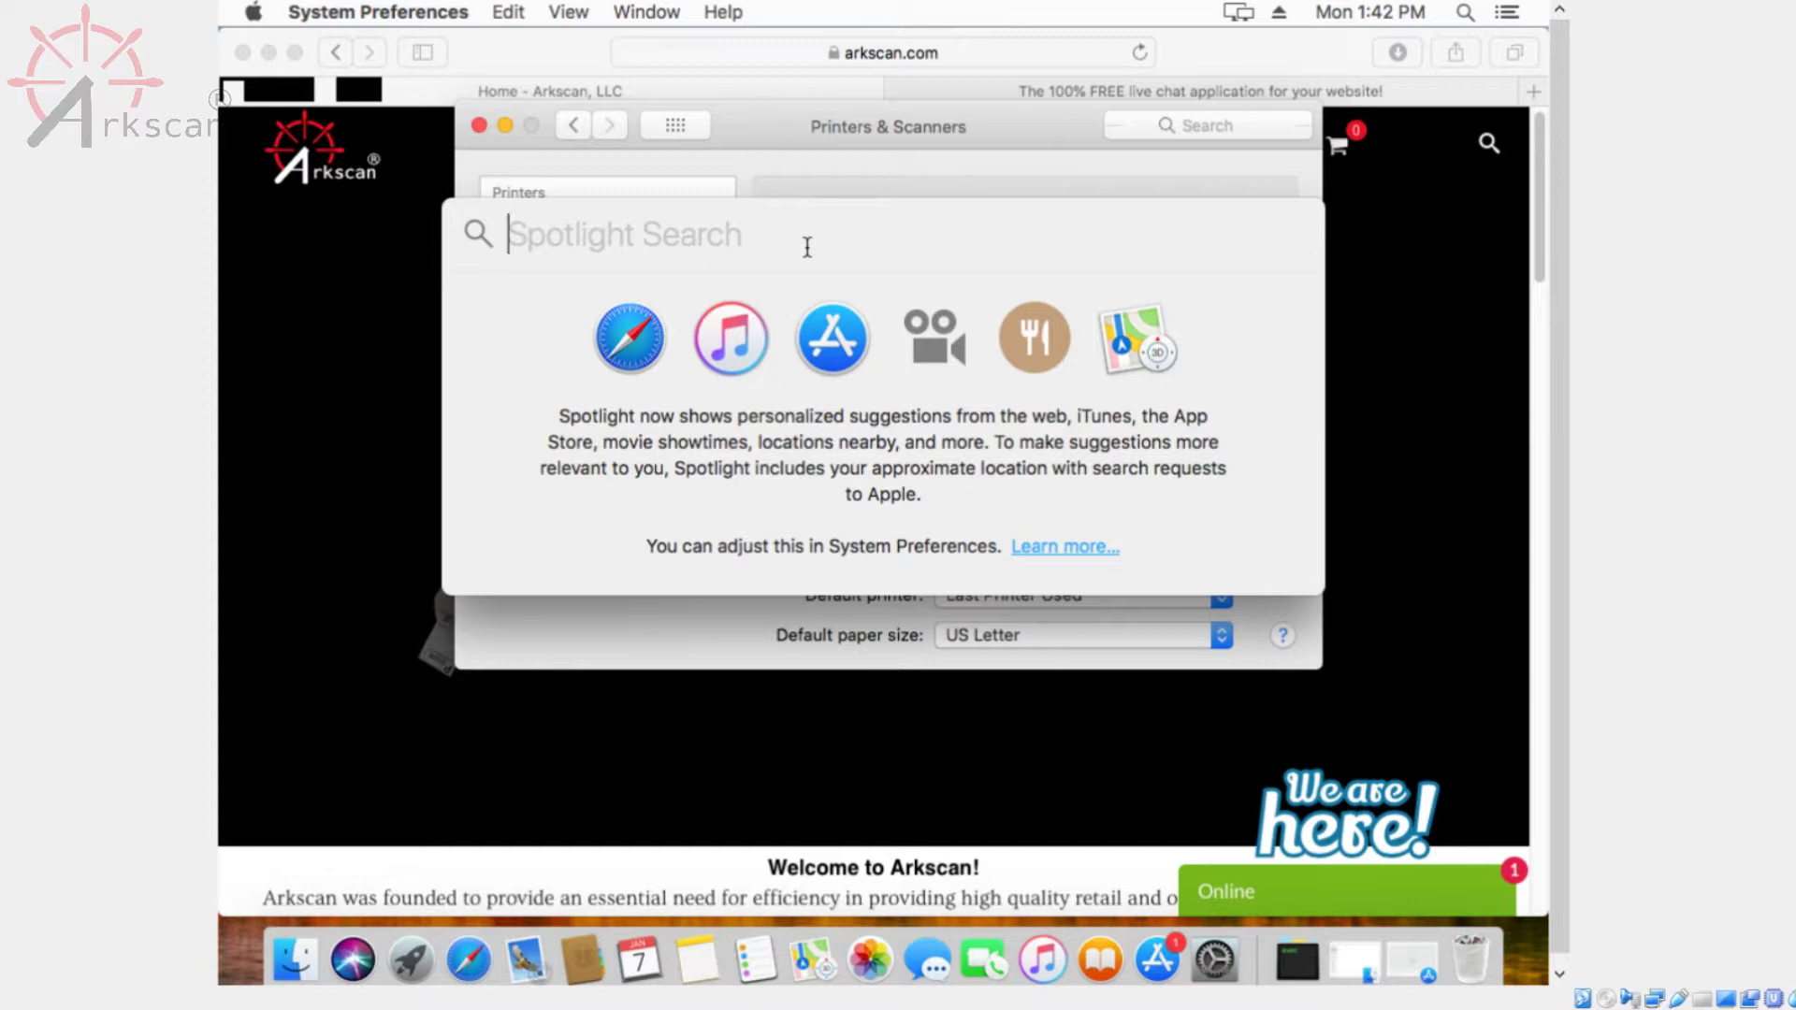
Launch TextEdit from Spotlight and type 'test' into a new document
text(text)
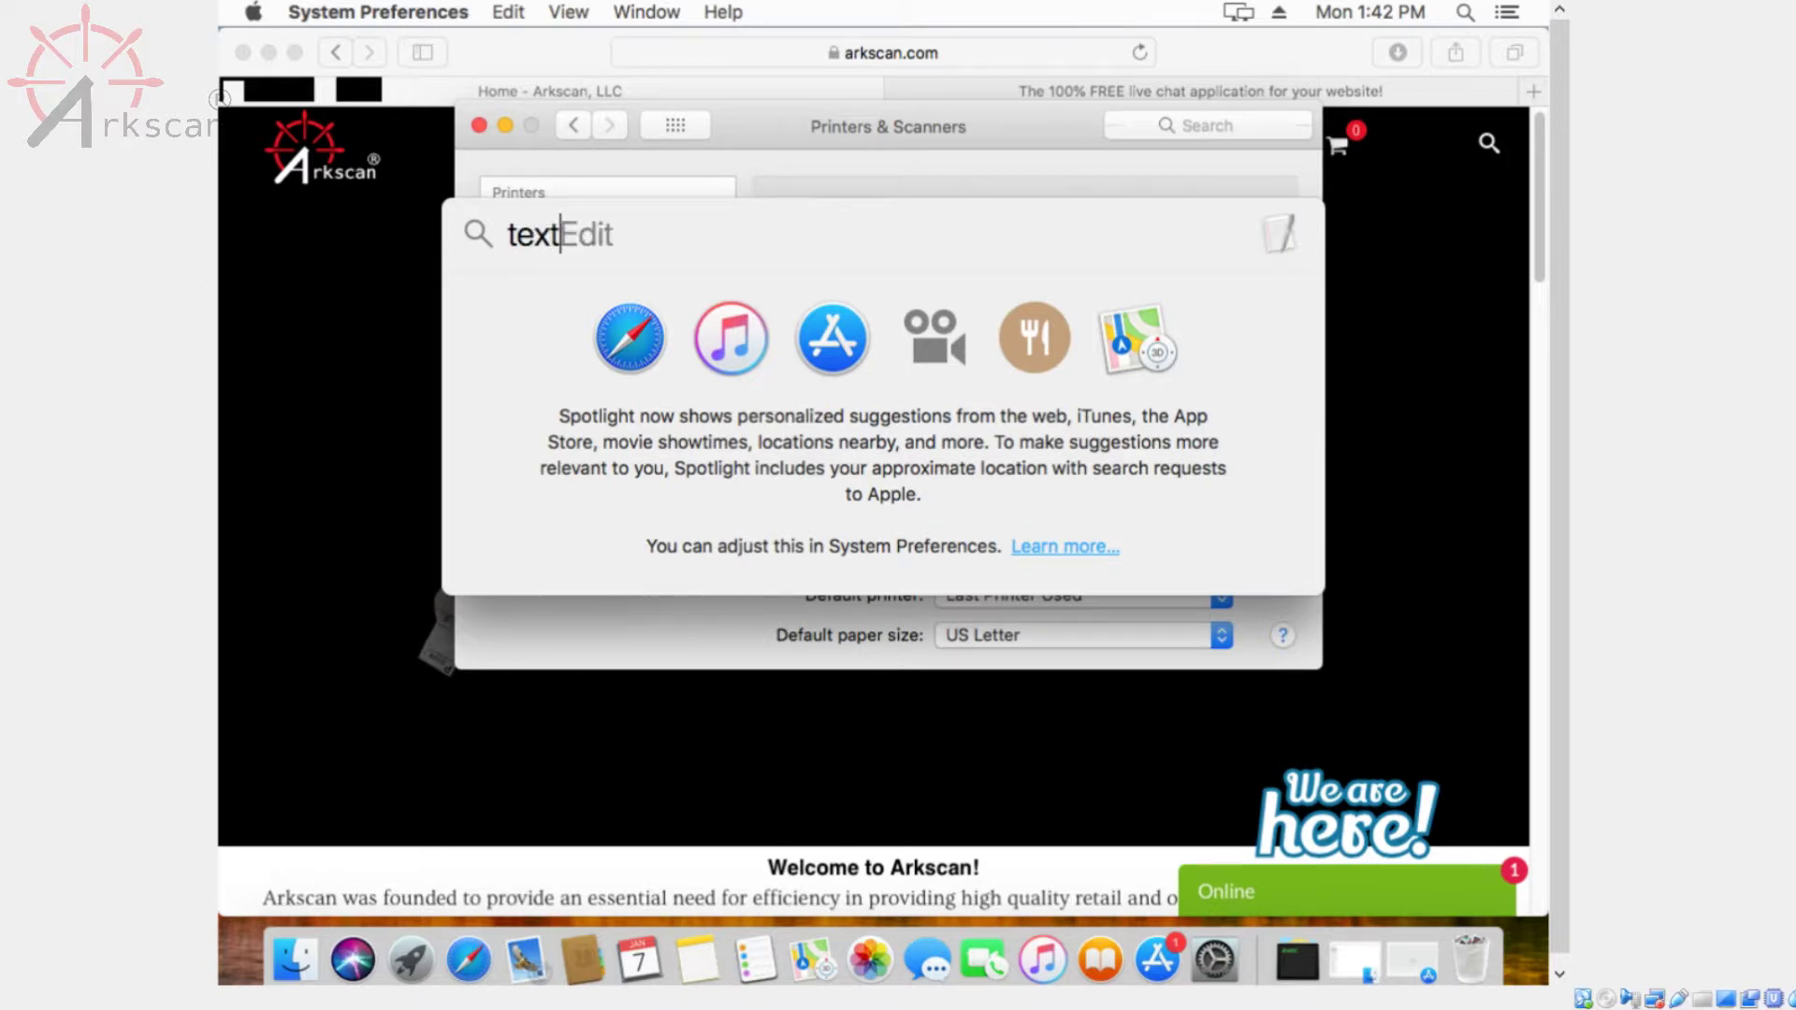
key(Return)
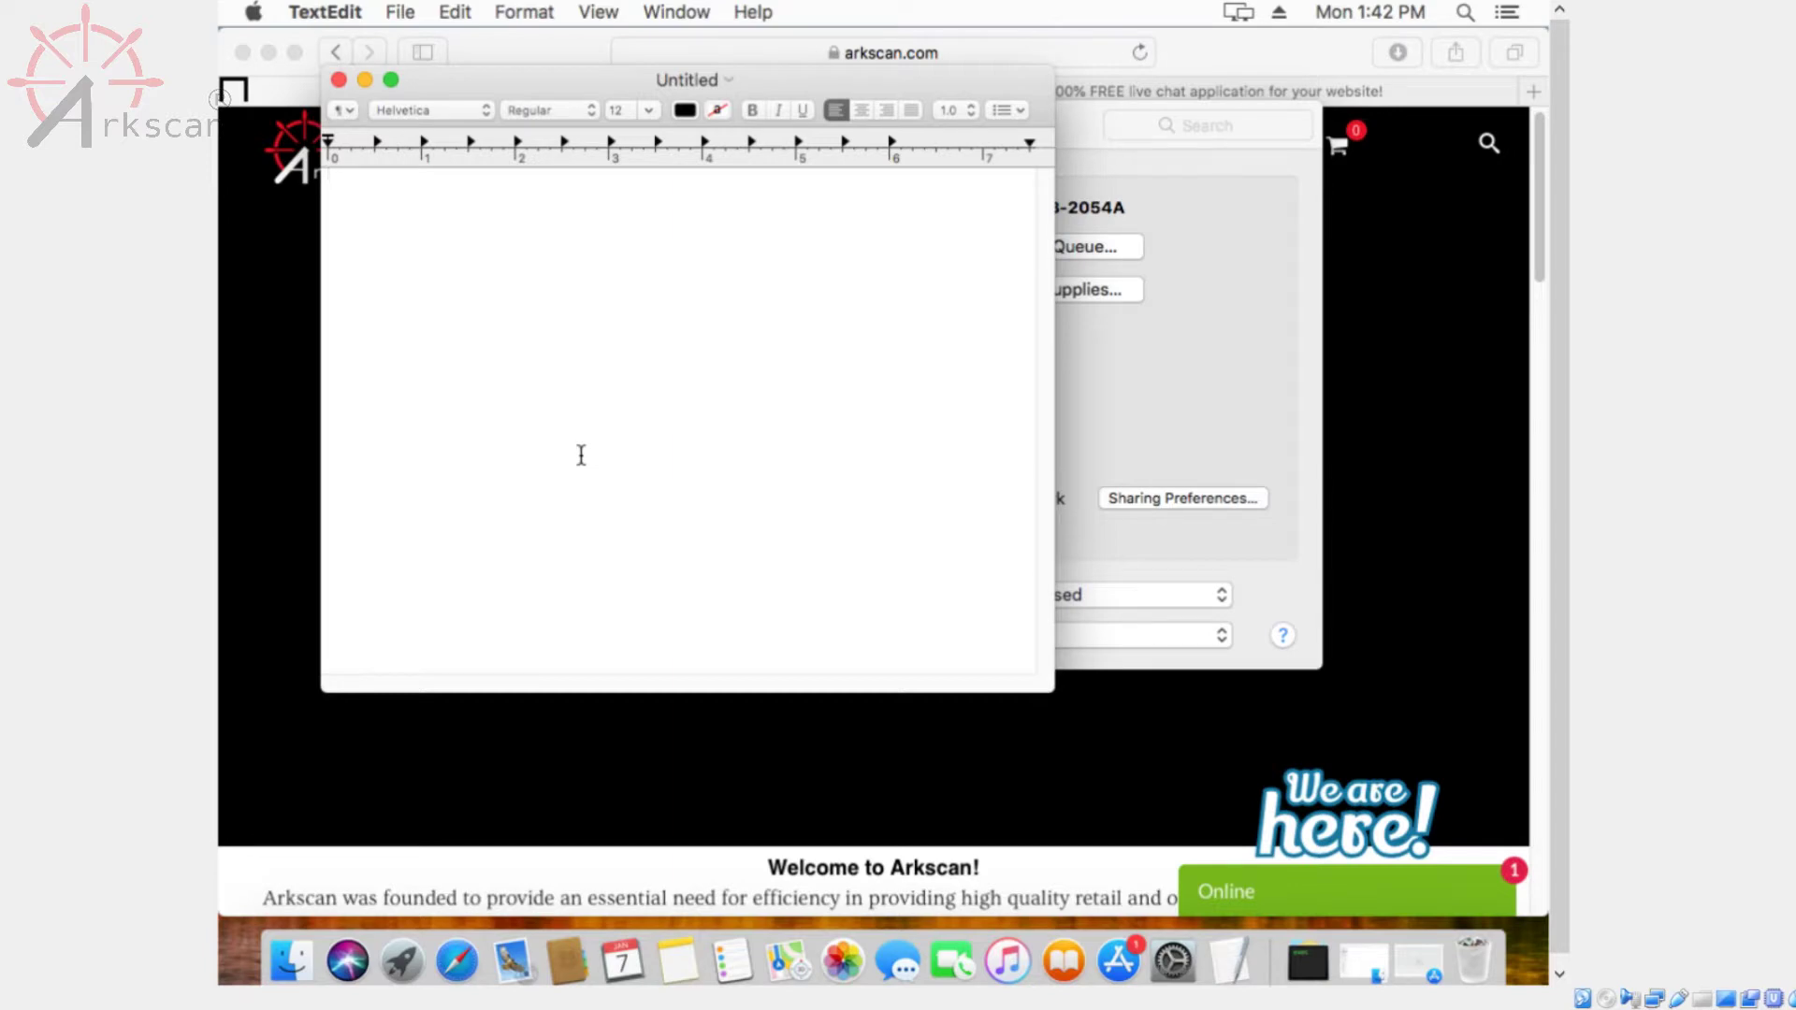
text(test)
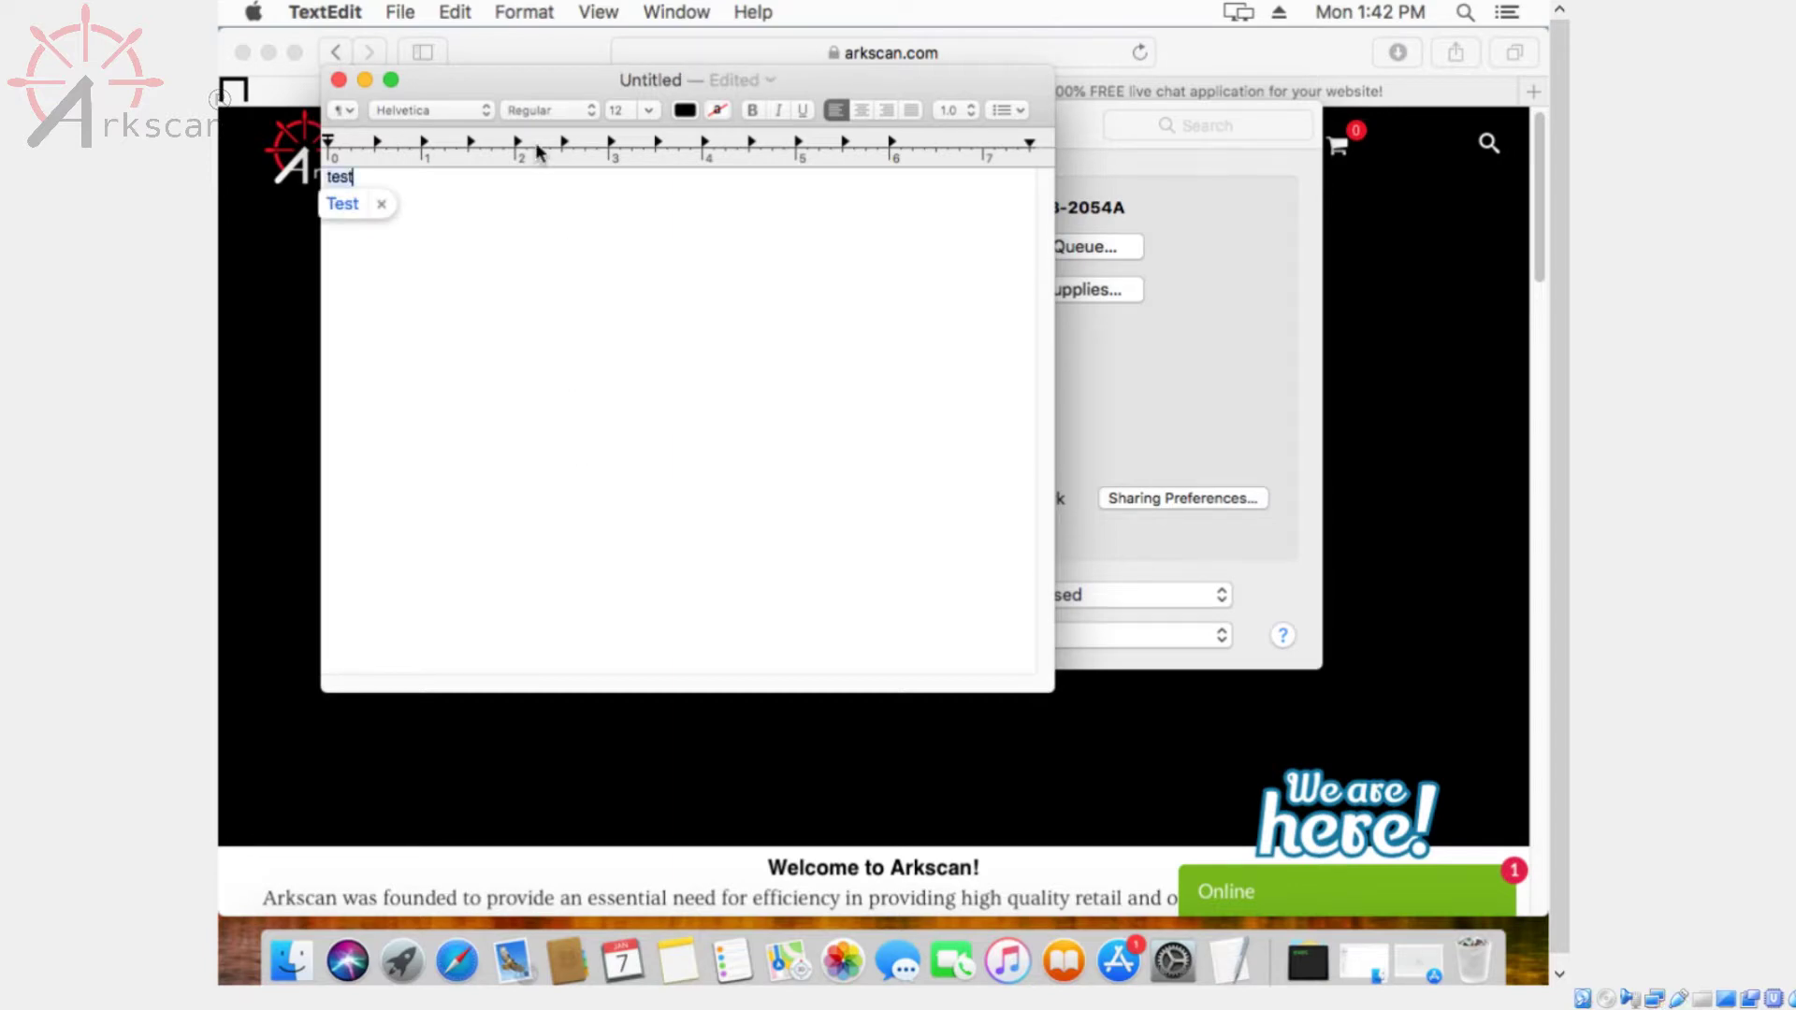
click(402, 12)
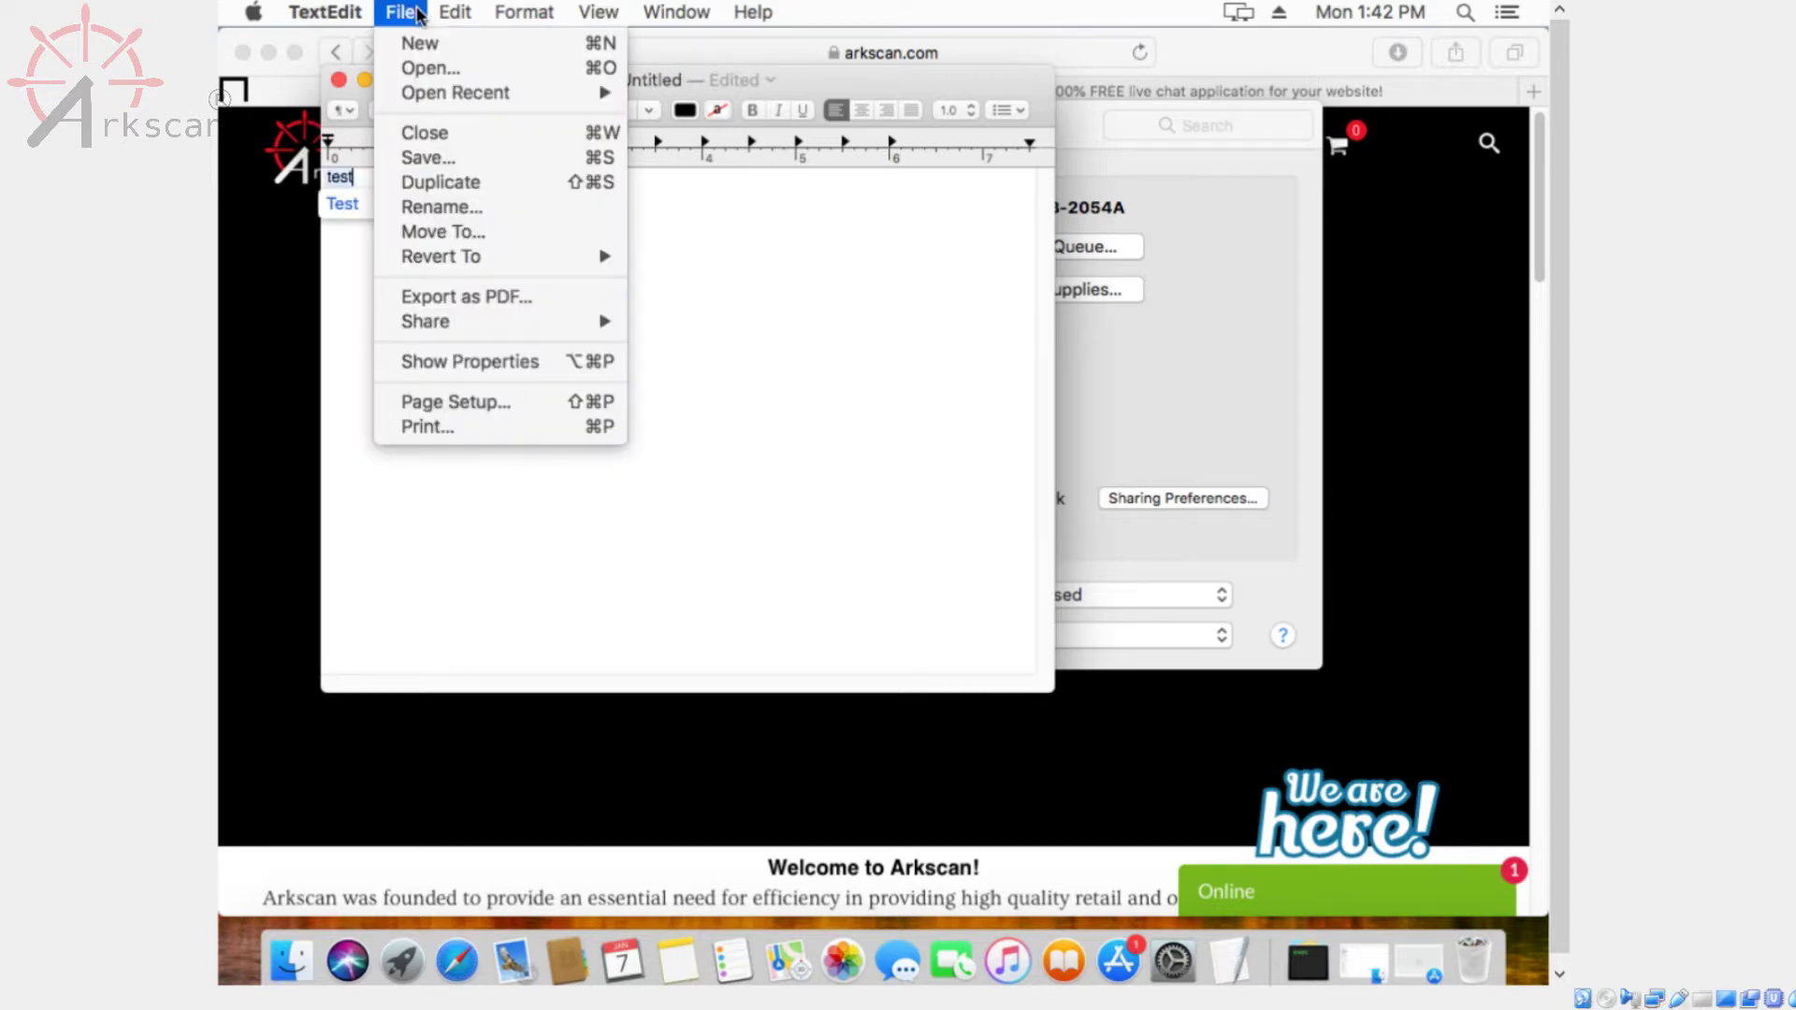
Open Manage Custom Sizes from Page Setup's paper size list
click(501, 402)
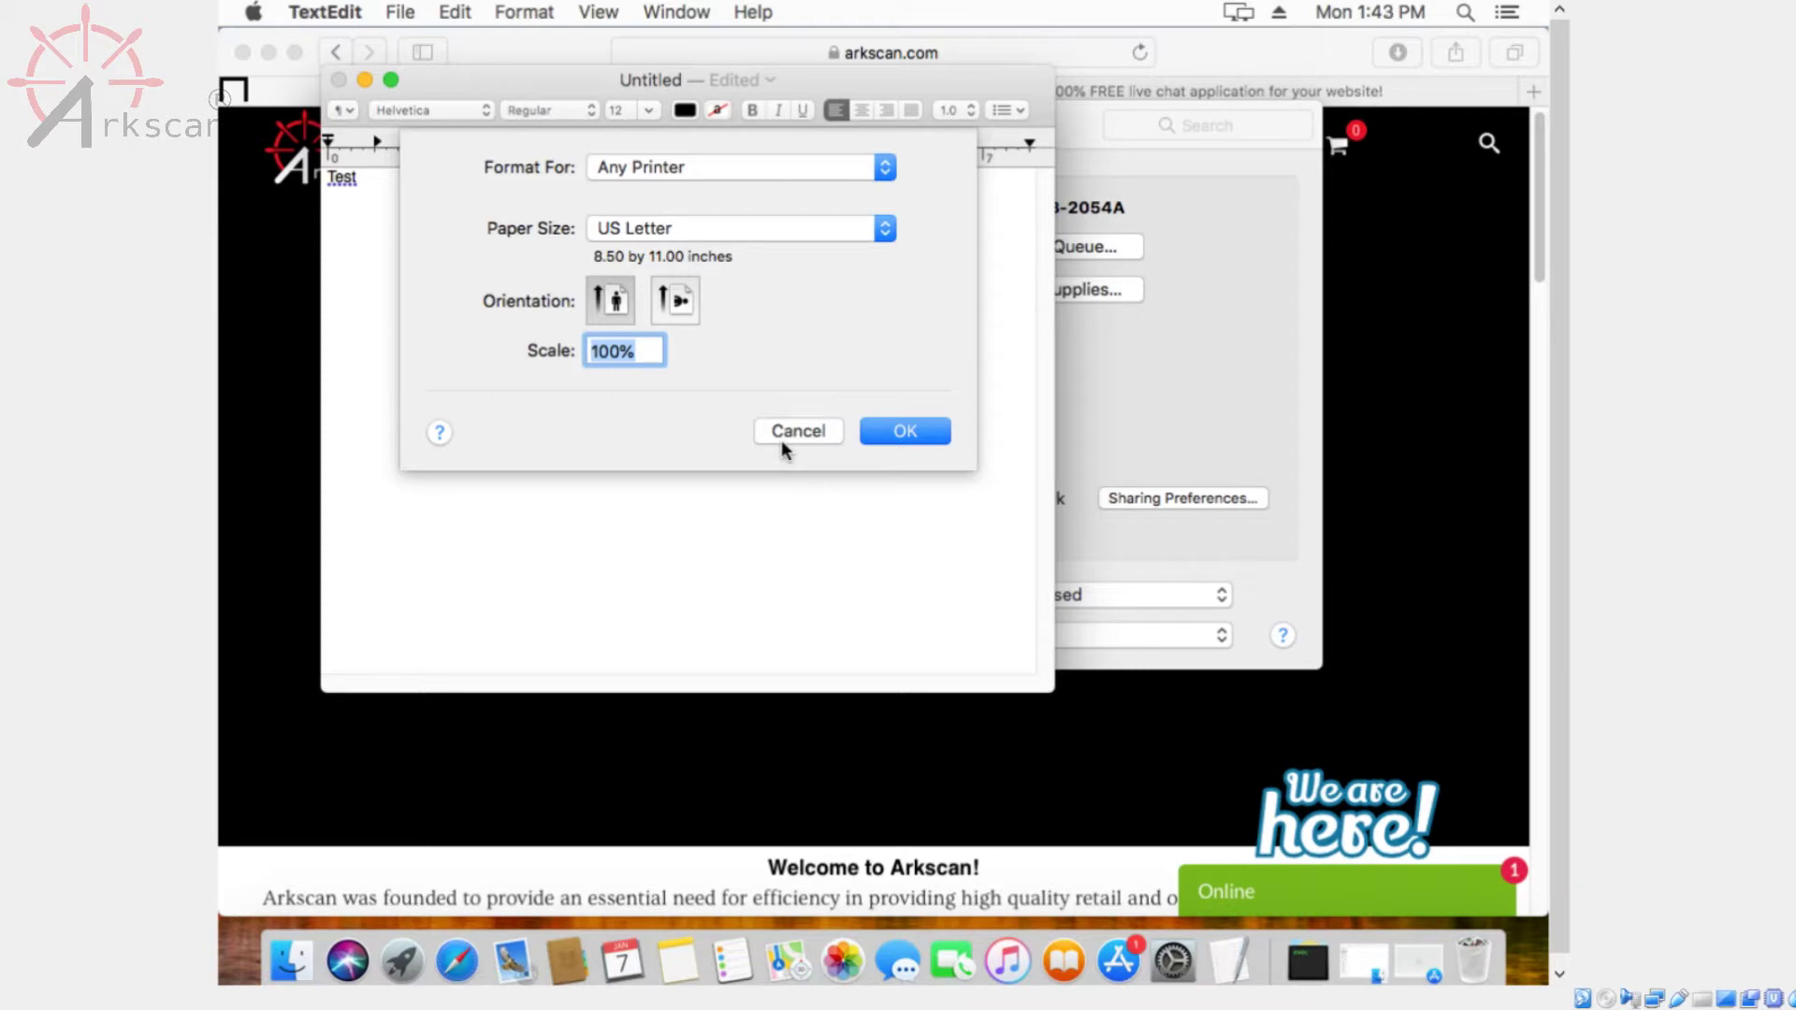
click(798, 230)
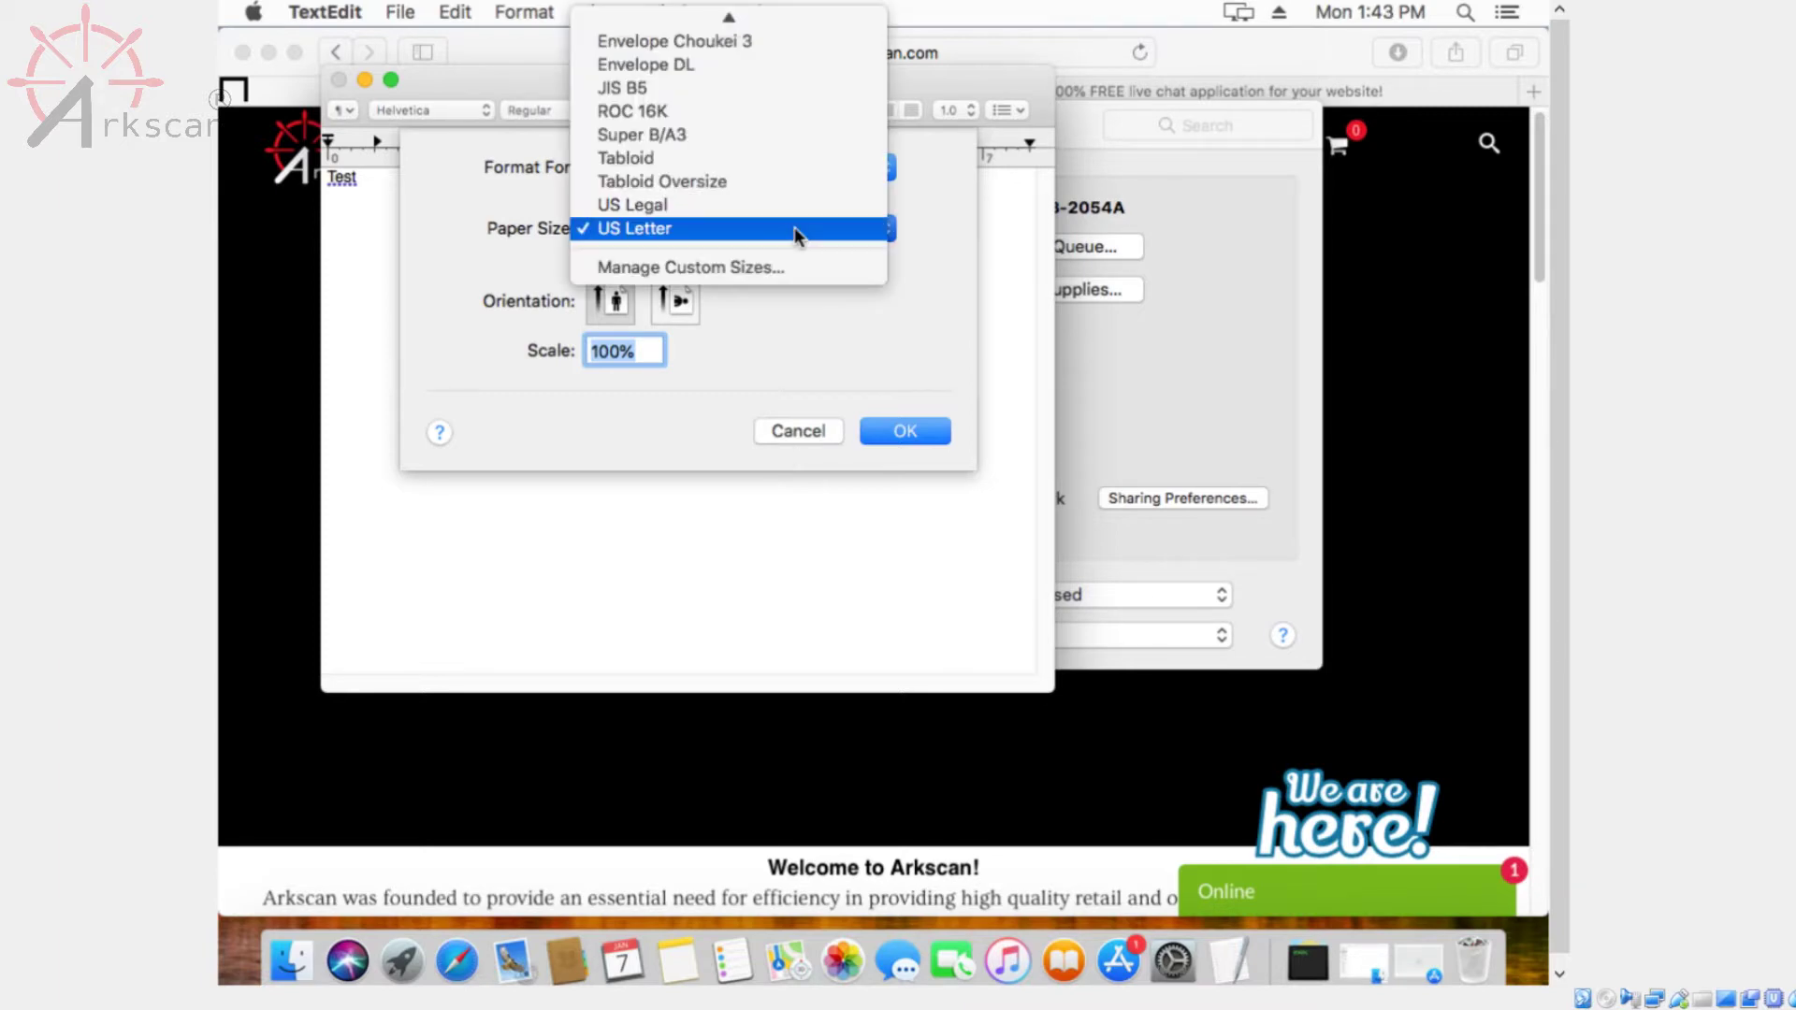
click(782, 283)
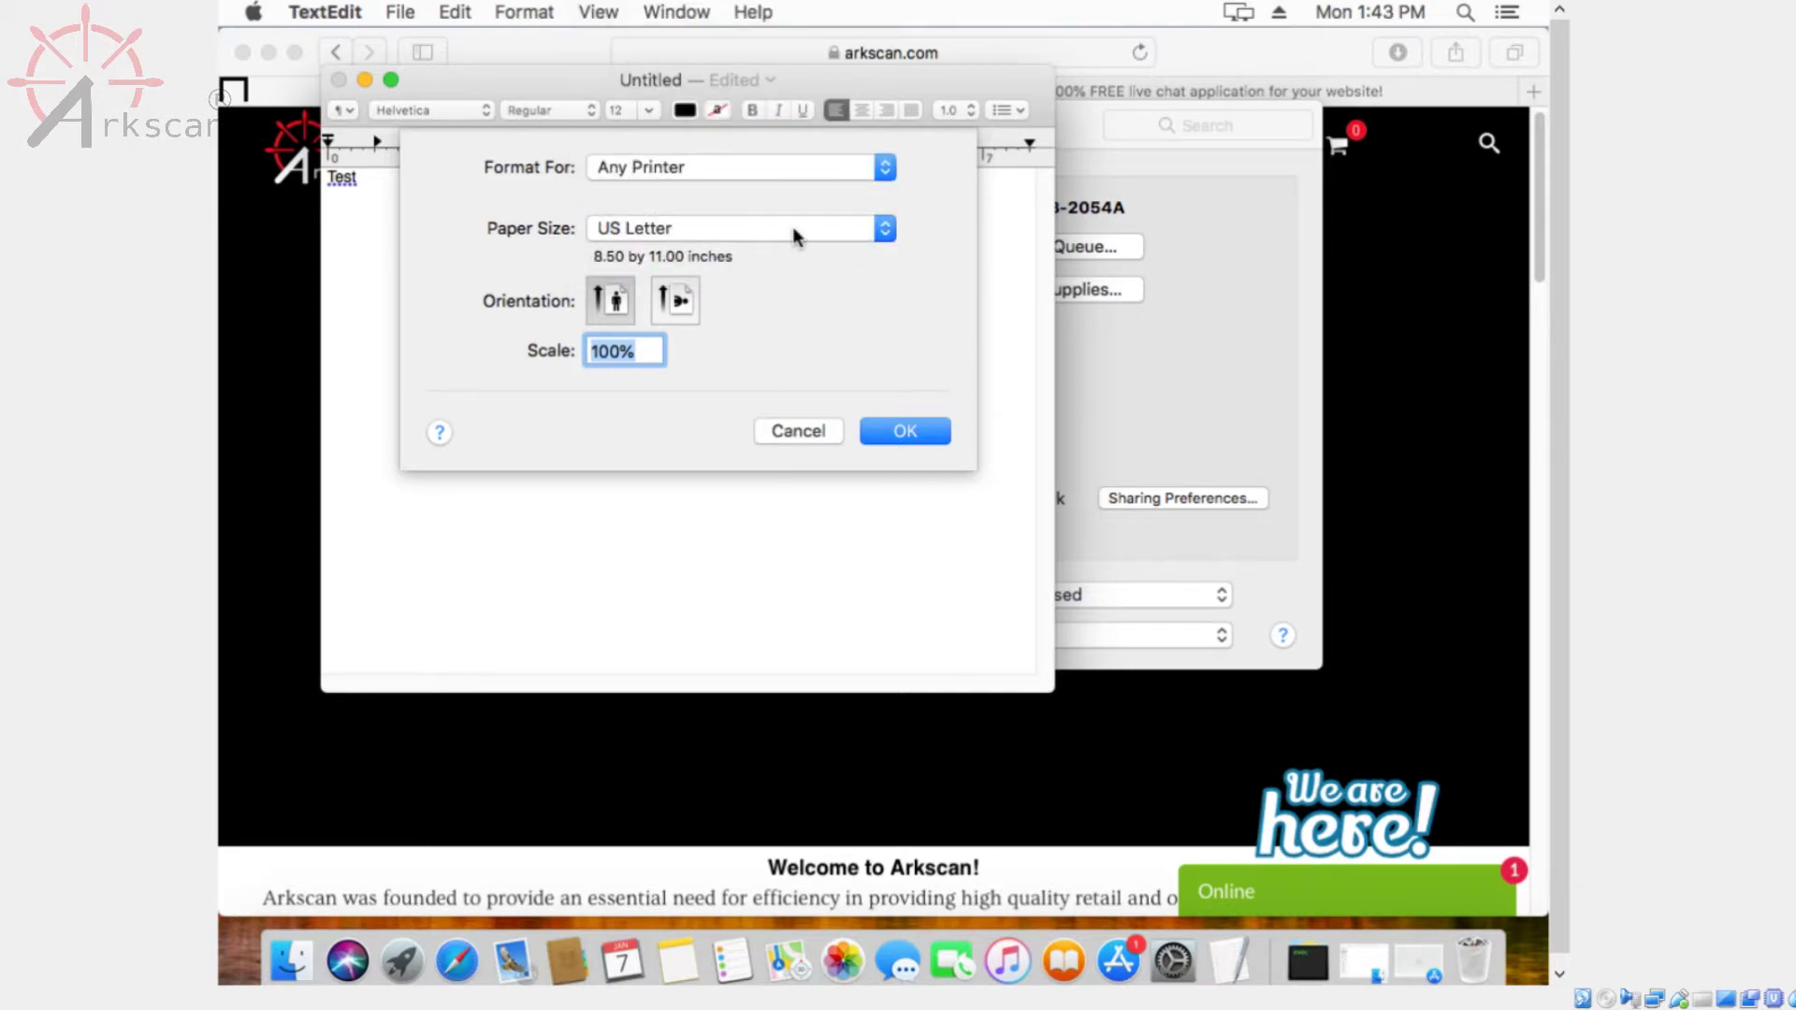
click(794, 231)
click(765, 265)
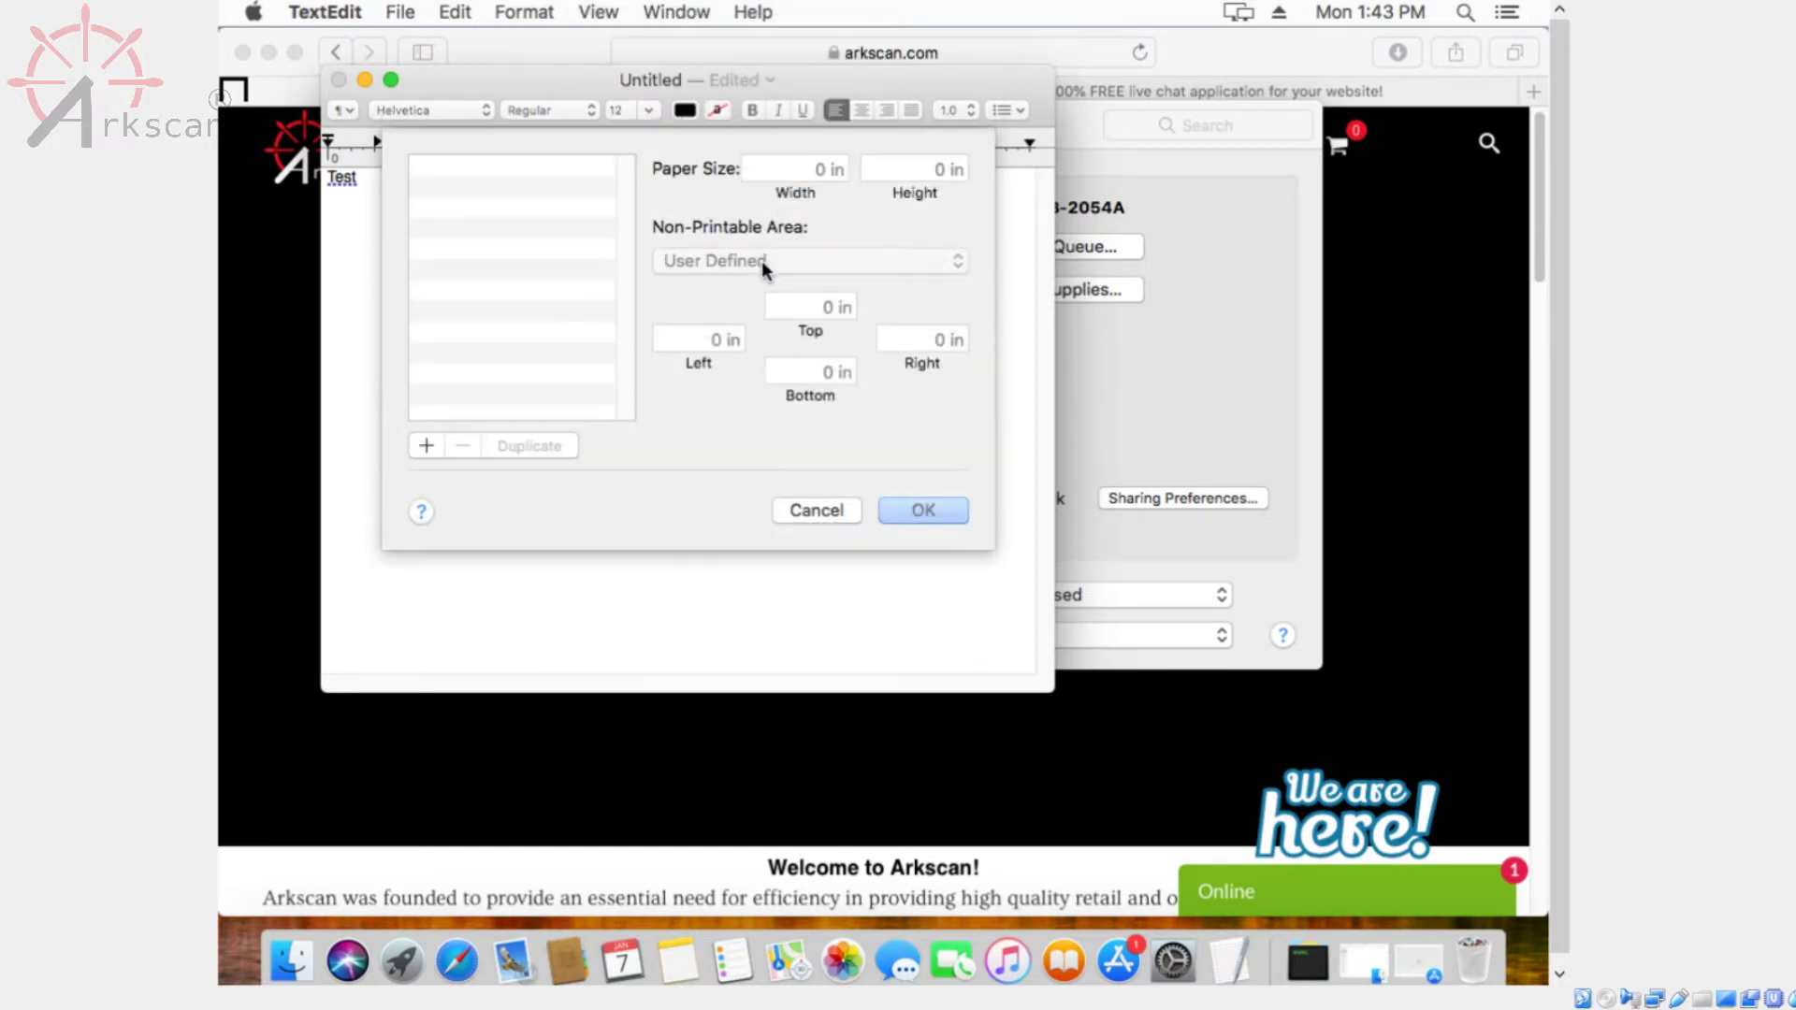
Add a 4 x 6 inch custom size with 4BARCODE 4B-2054A margins and apply it
click(426, 447)
key(Tab)
text(4)
key(Tab)
text(6)
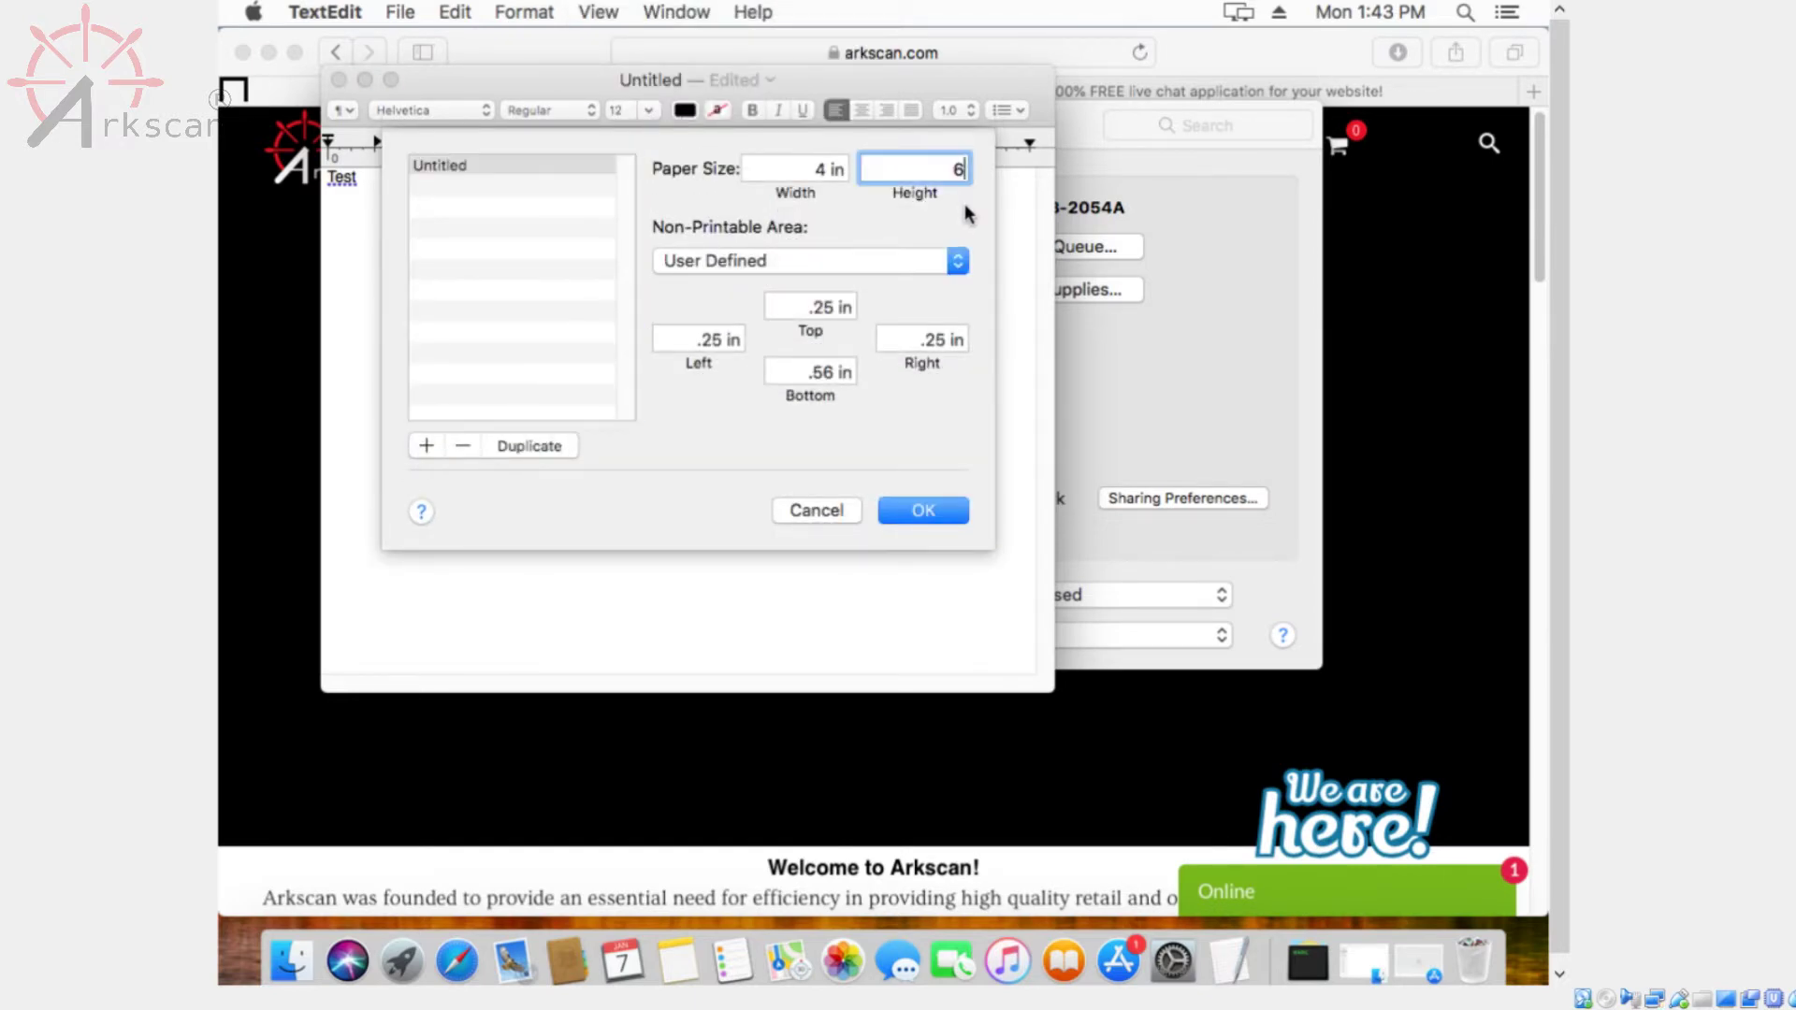
click(922, 262)
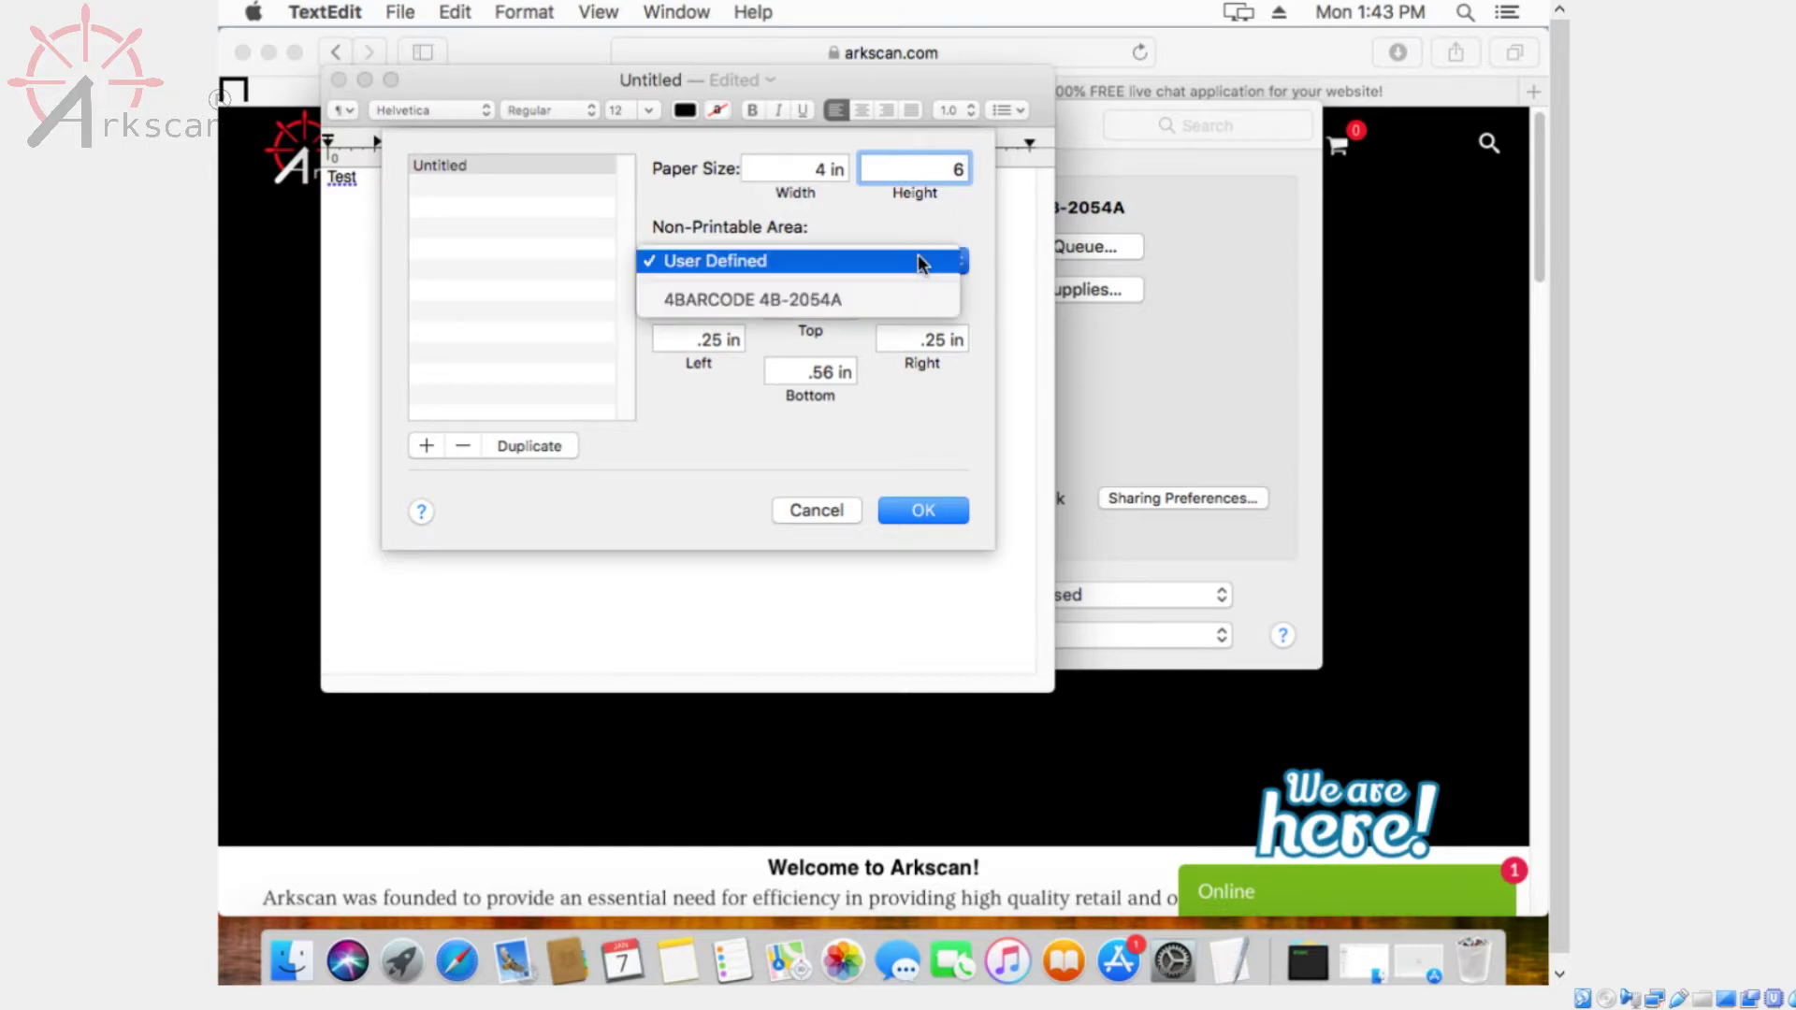
click(877, 299)
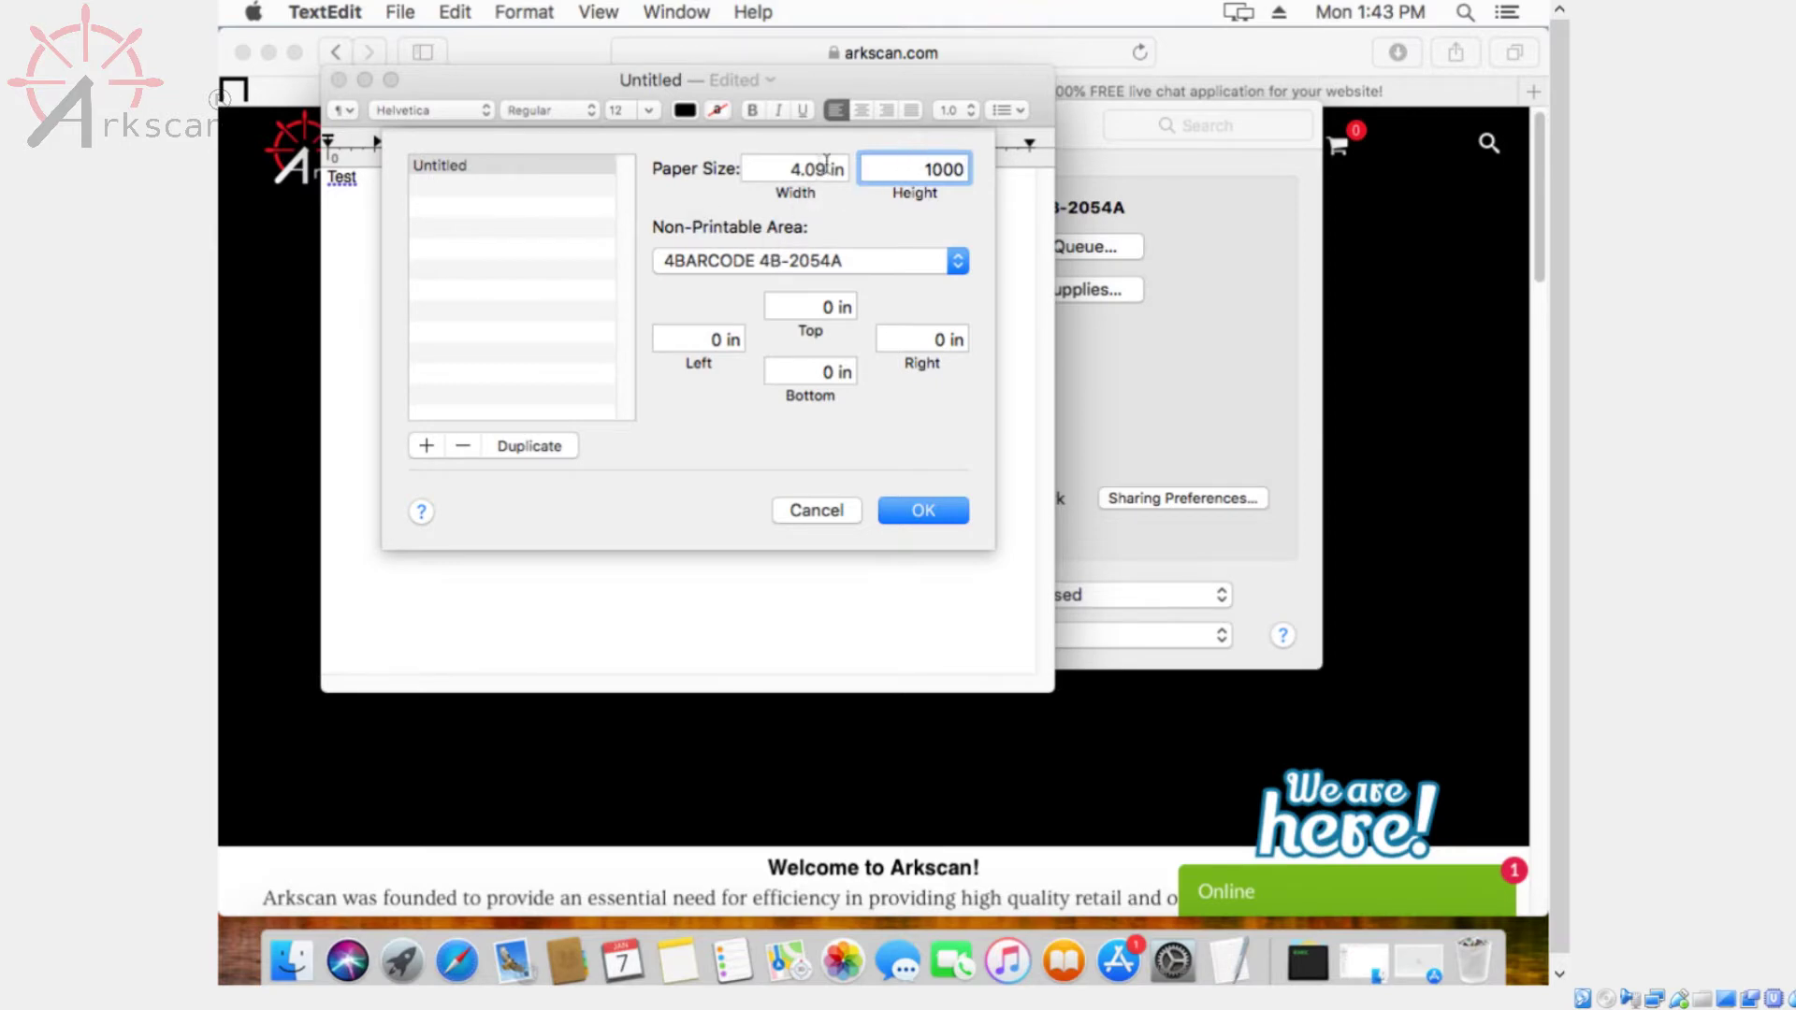
click(786, 170)
text(4)
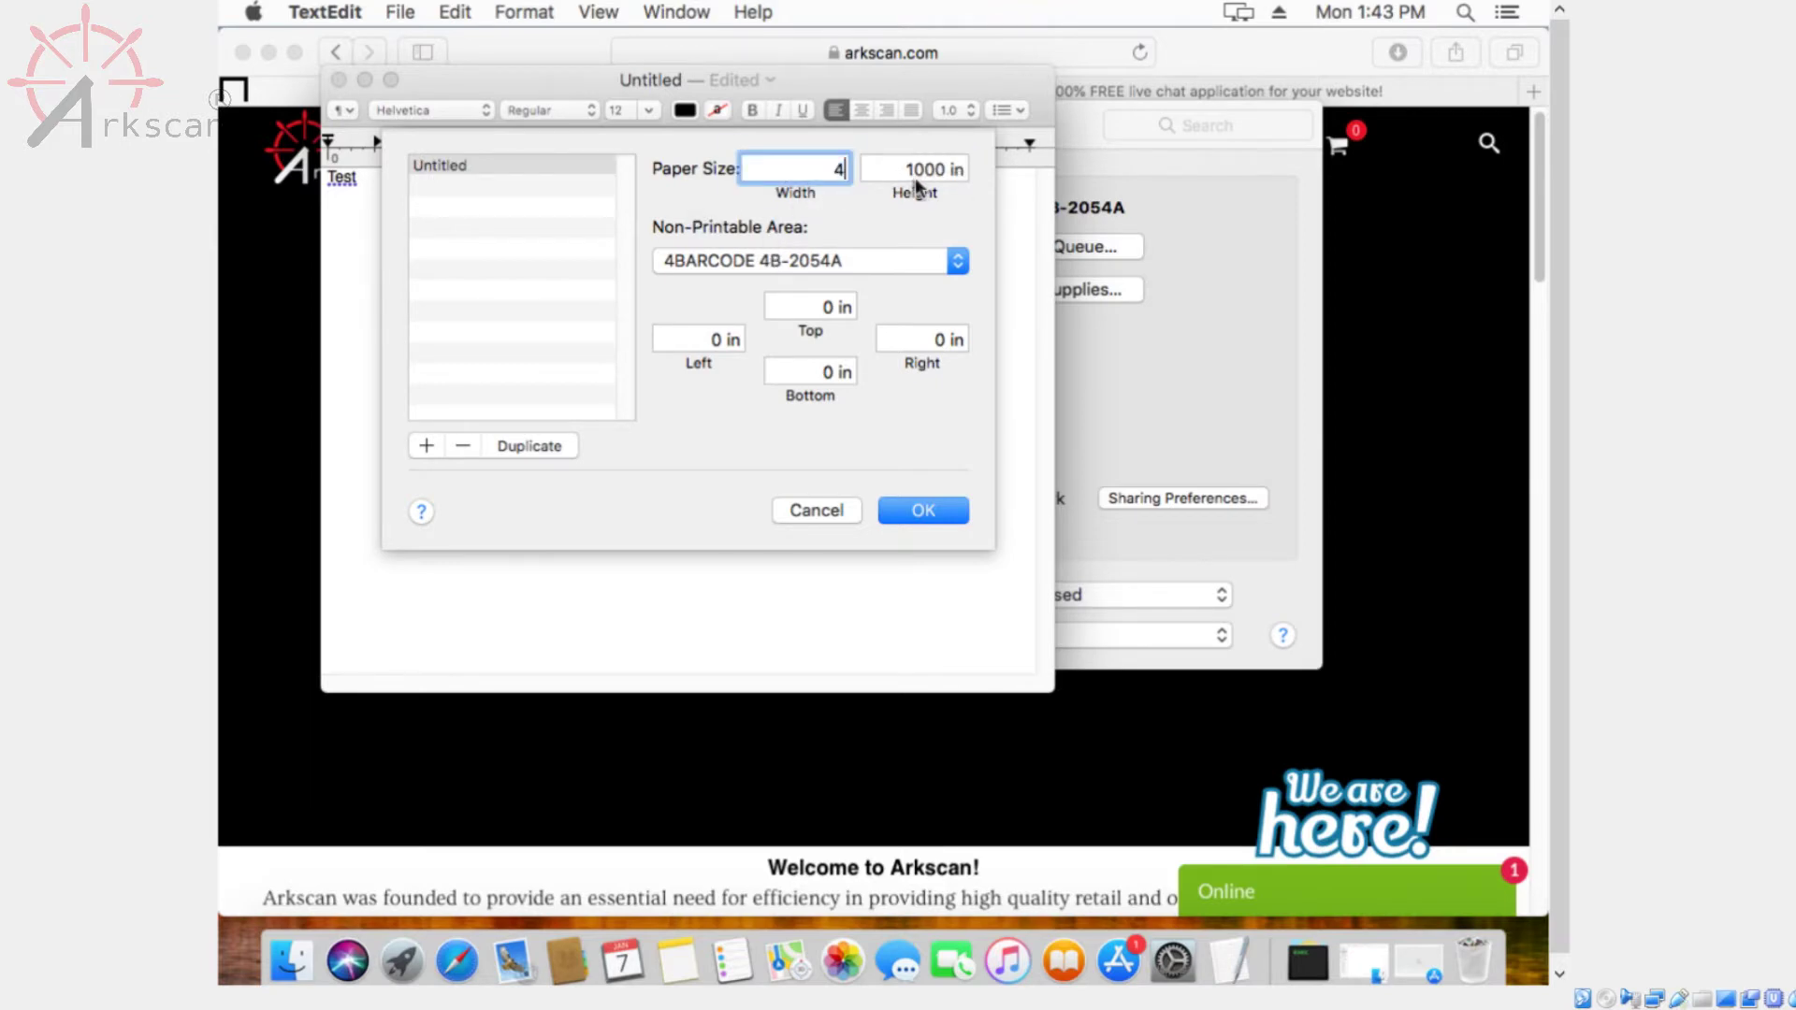
key(Tab)
text(6)
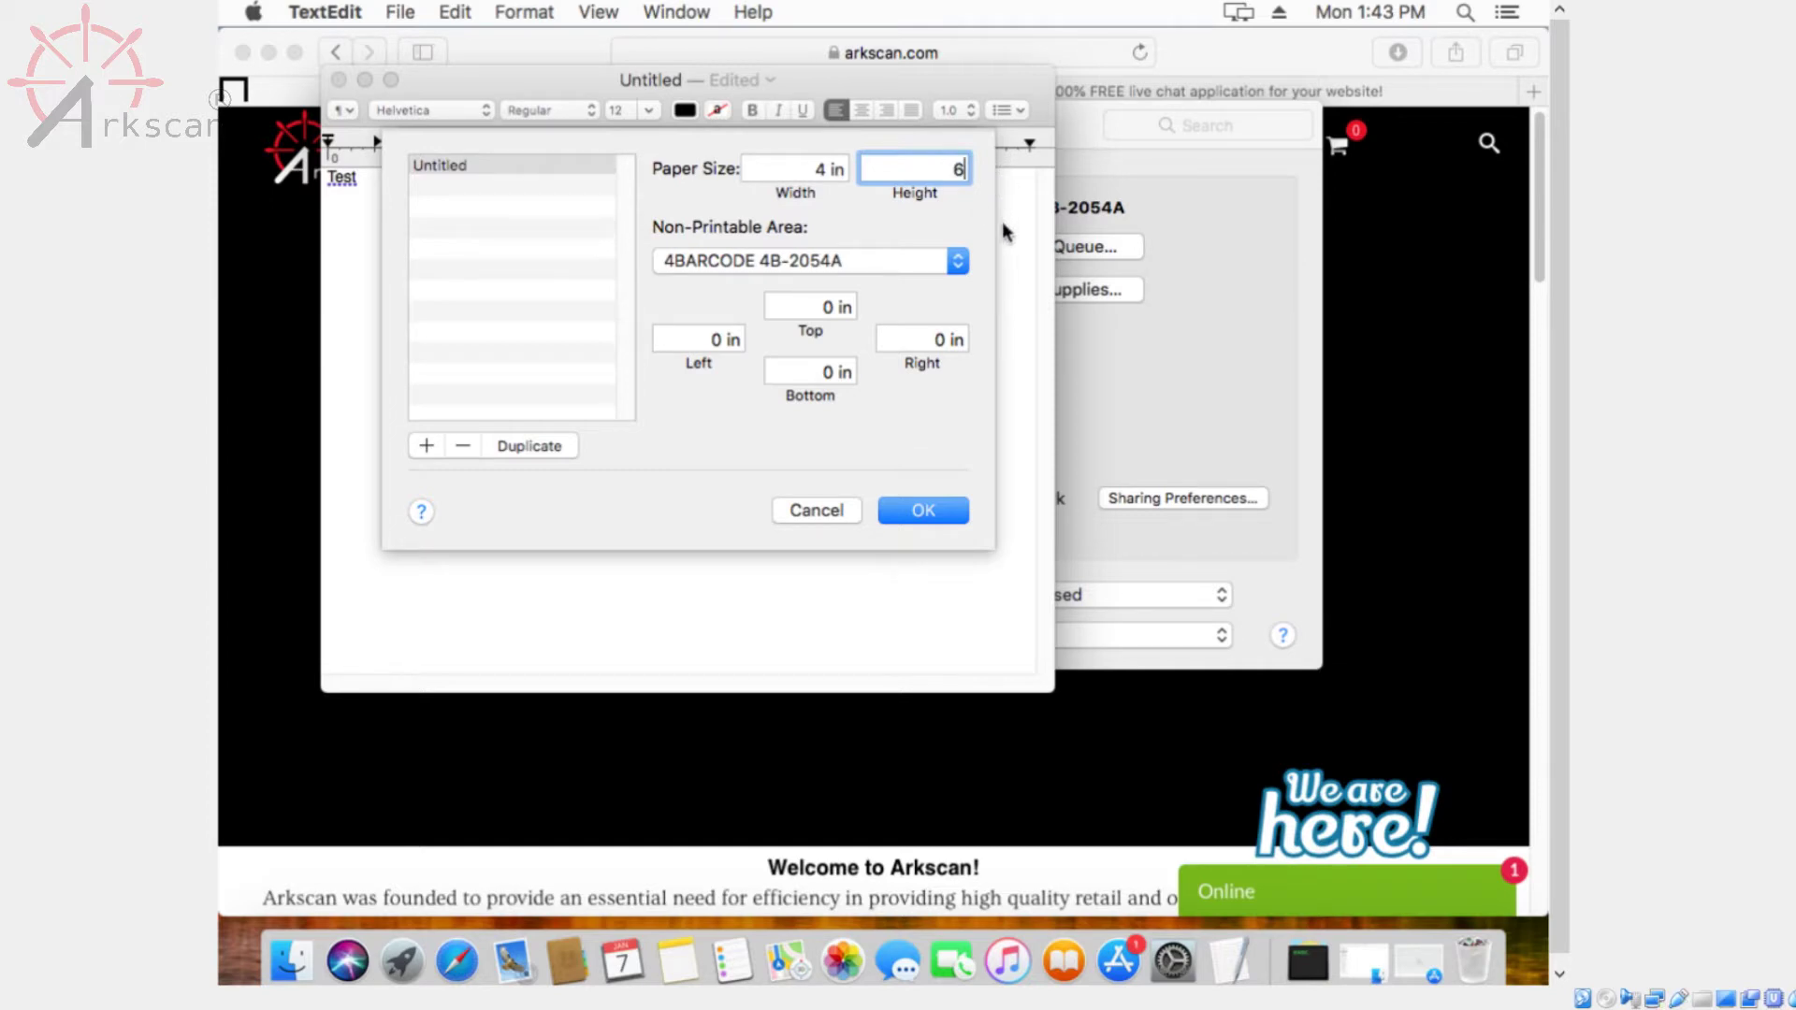
click(945, 510)
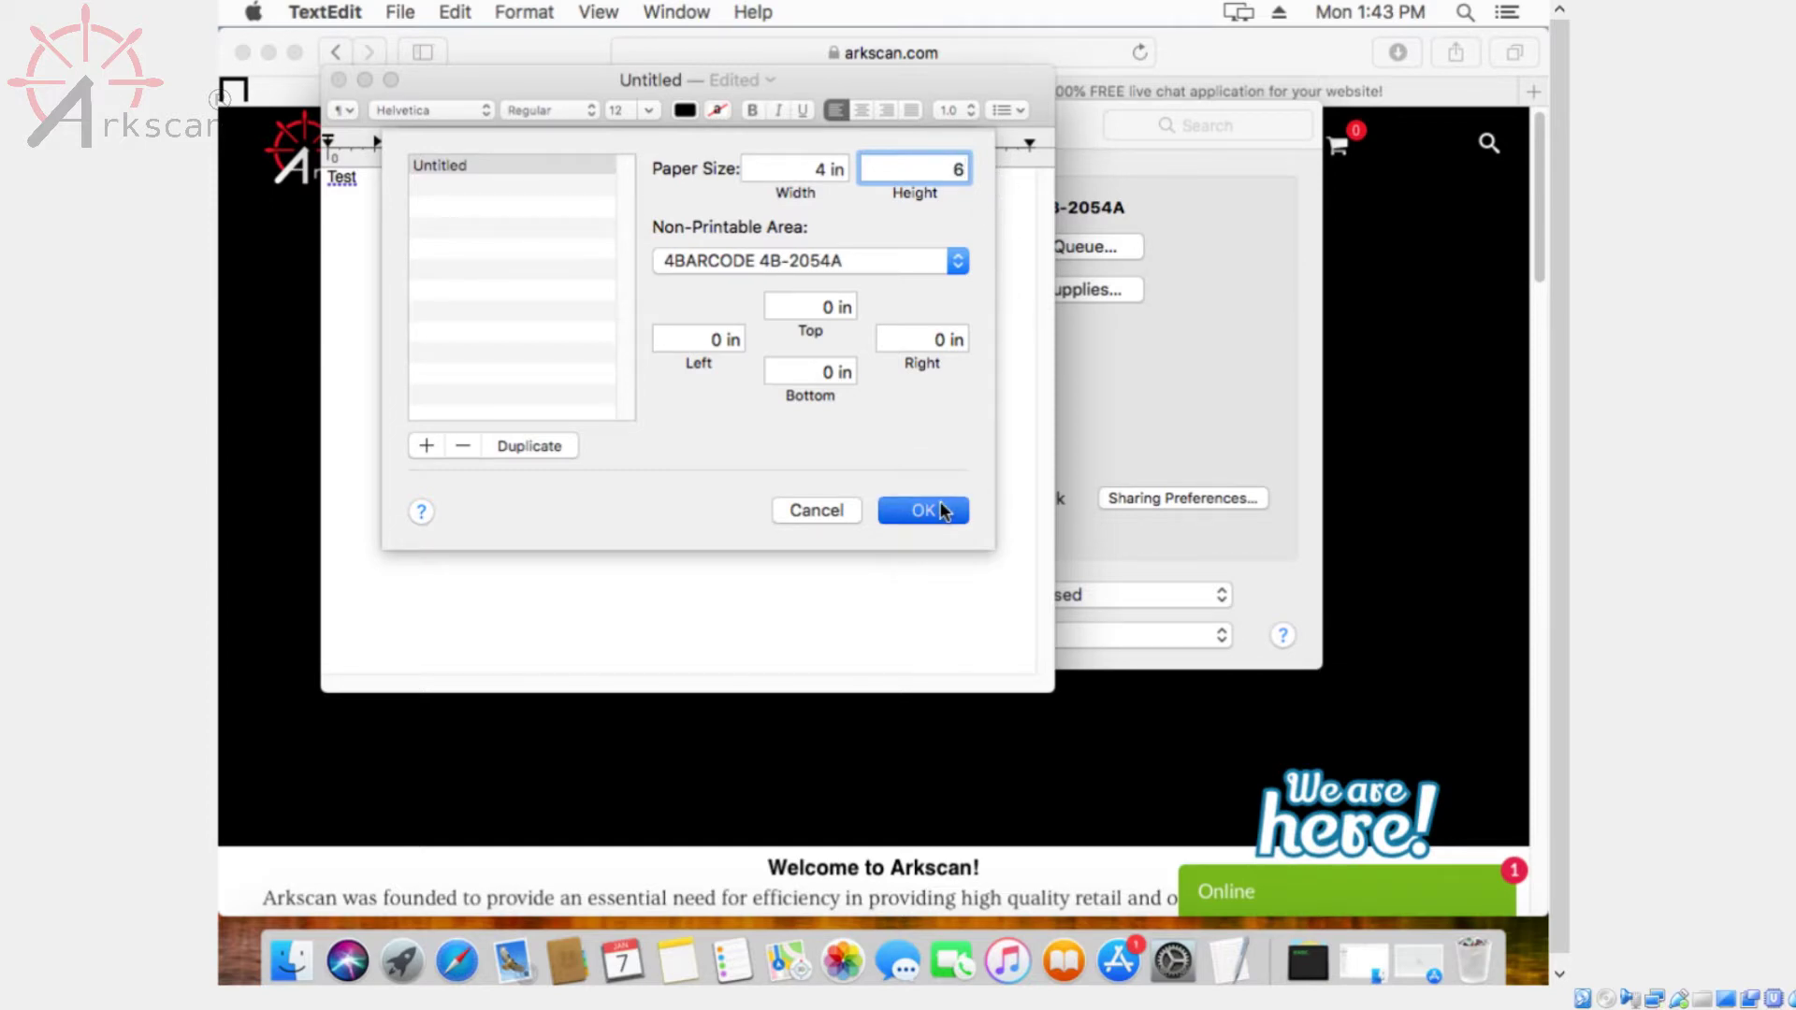
click(909, 431)
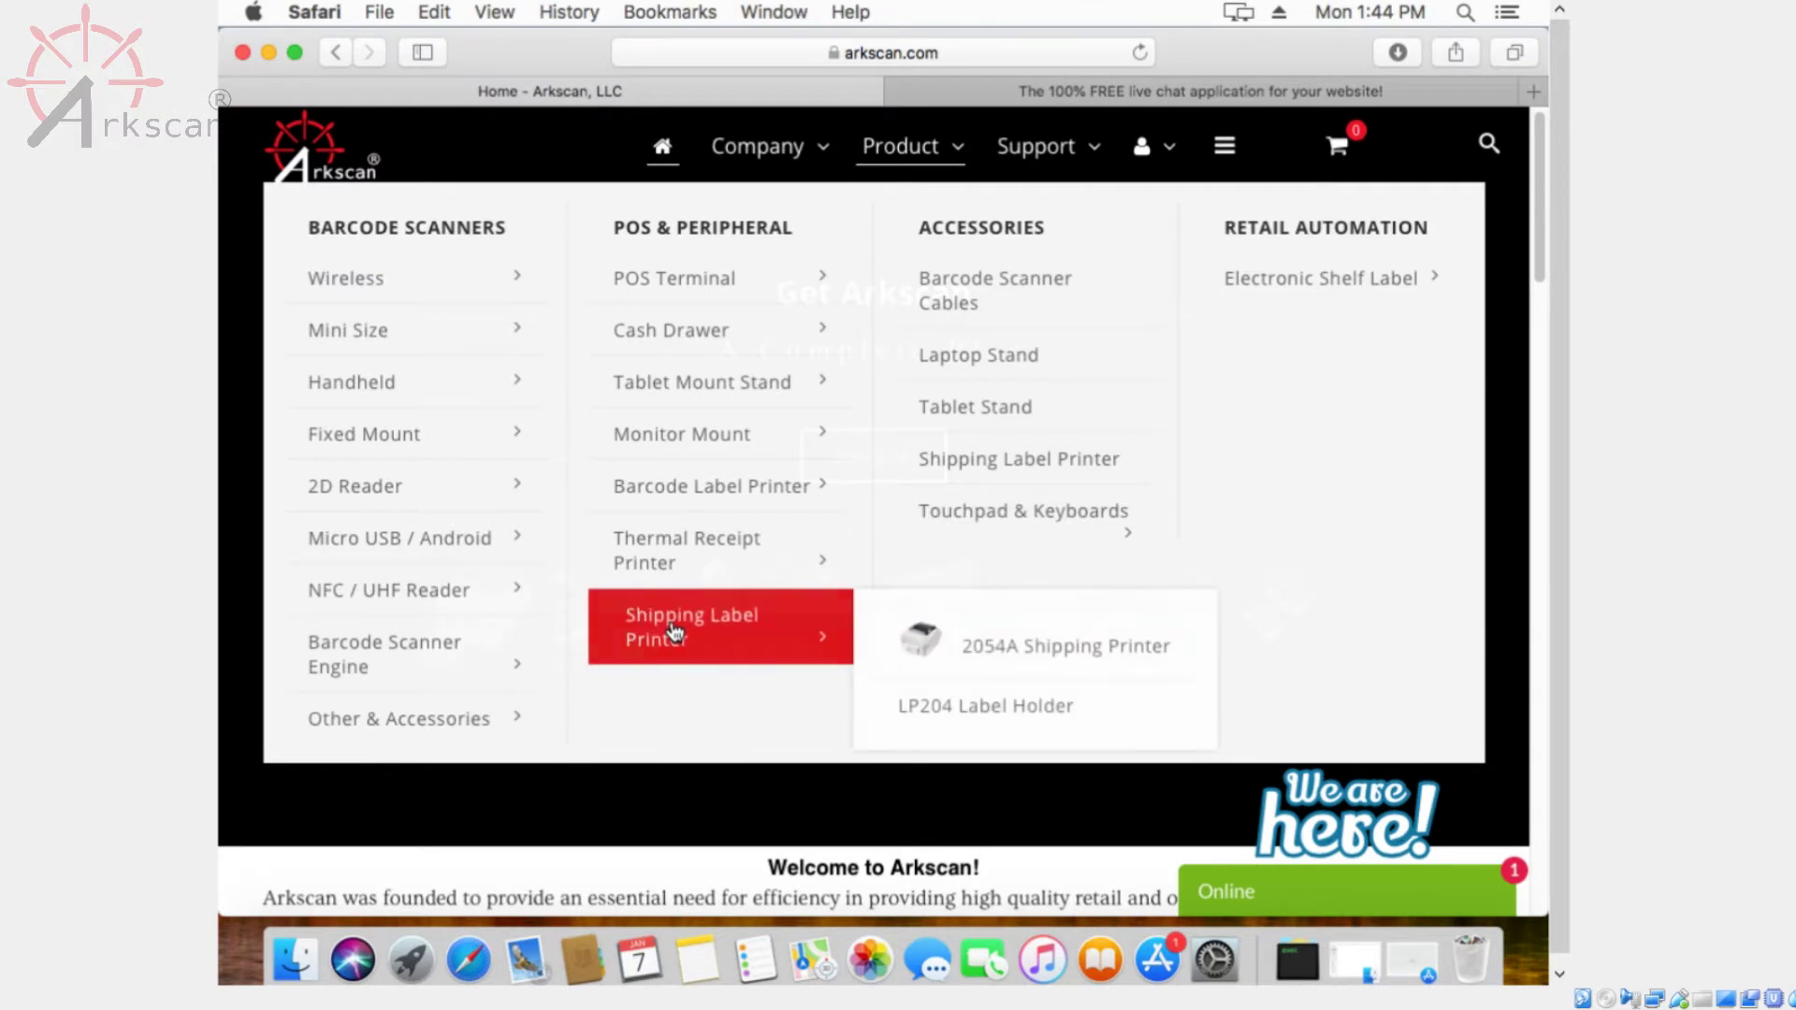
From the 2054A Shipping Printer's Download list, open sample1.pdf, the 4x6 sample shipping label
click(921, 643)
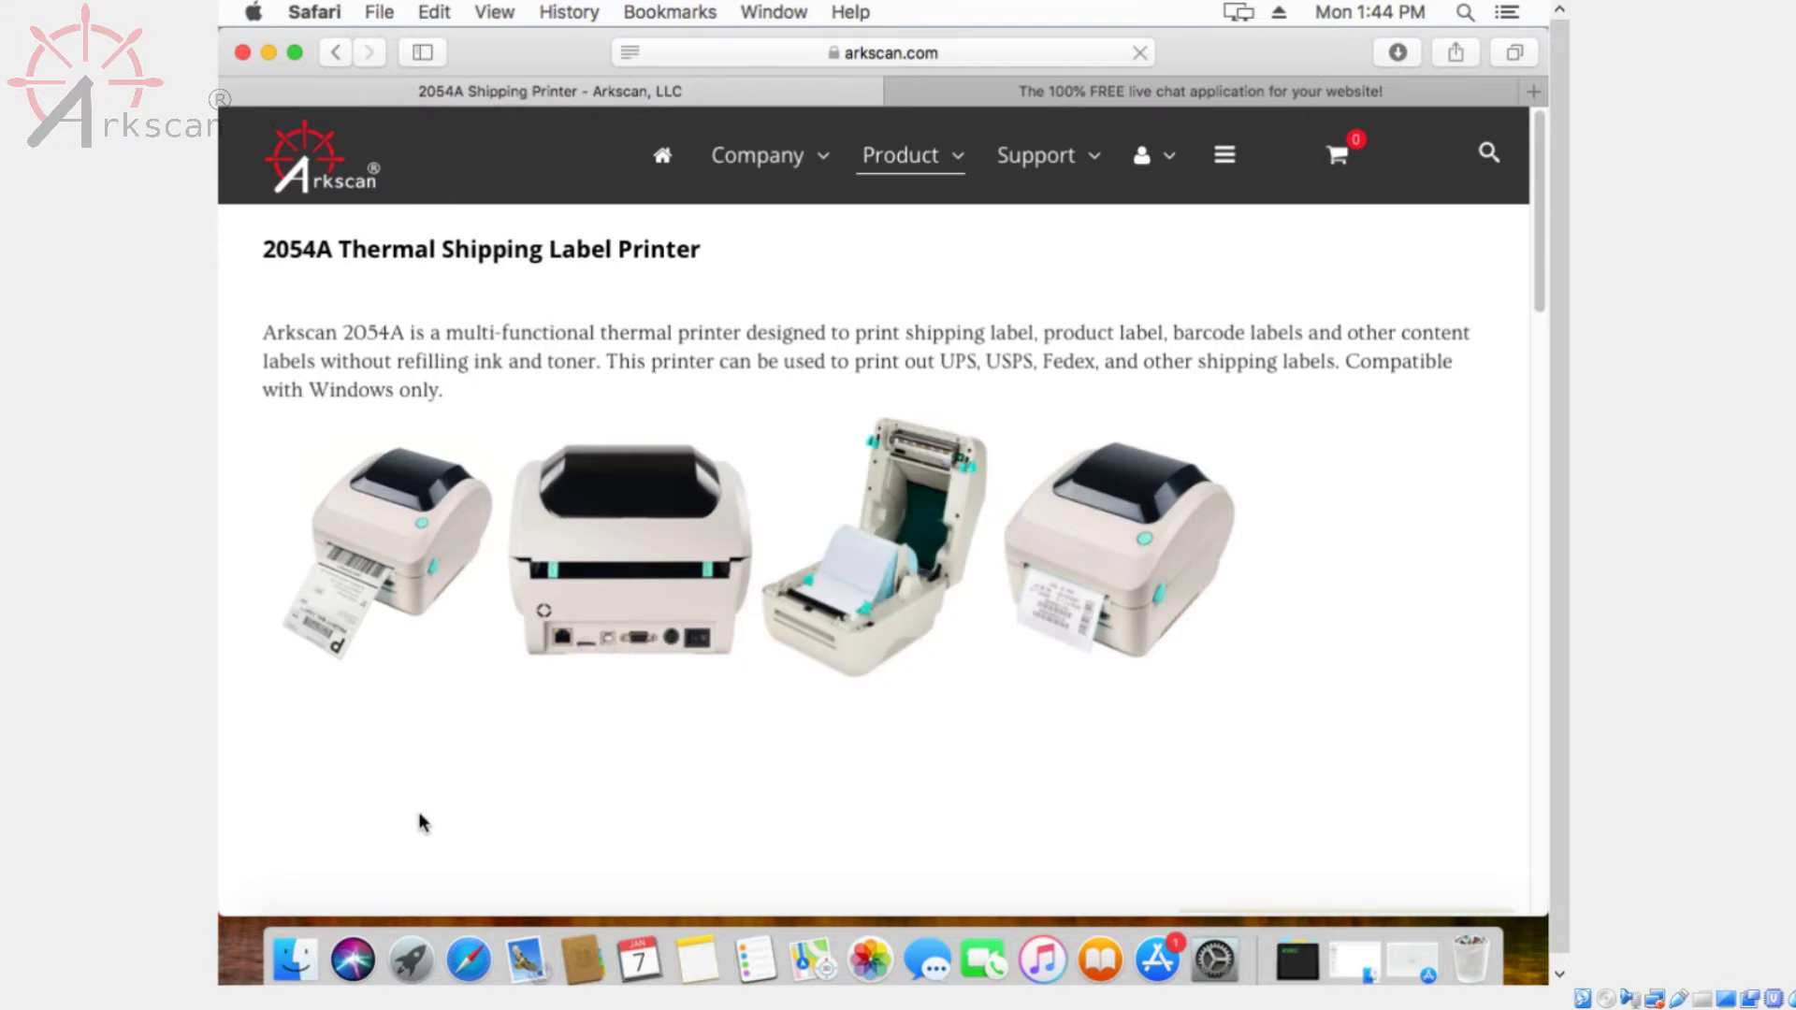
click(674, 707)
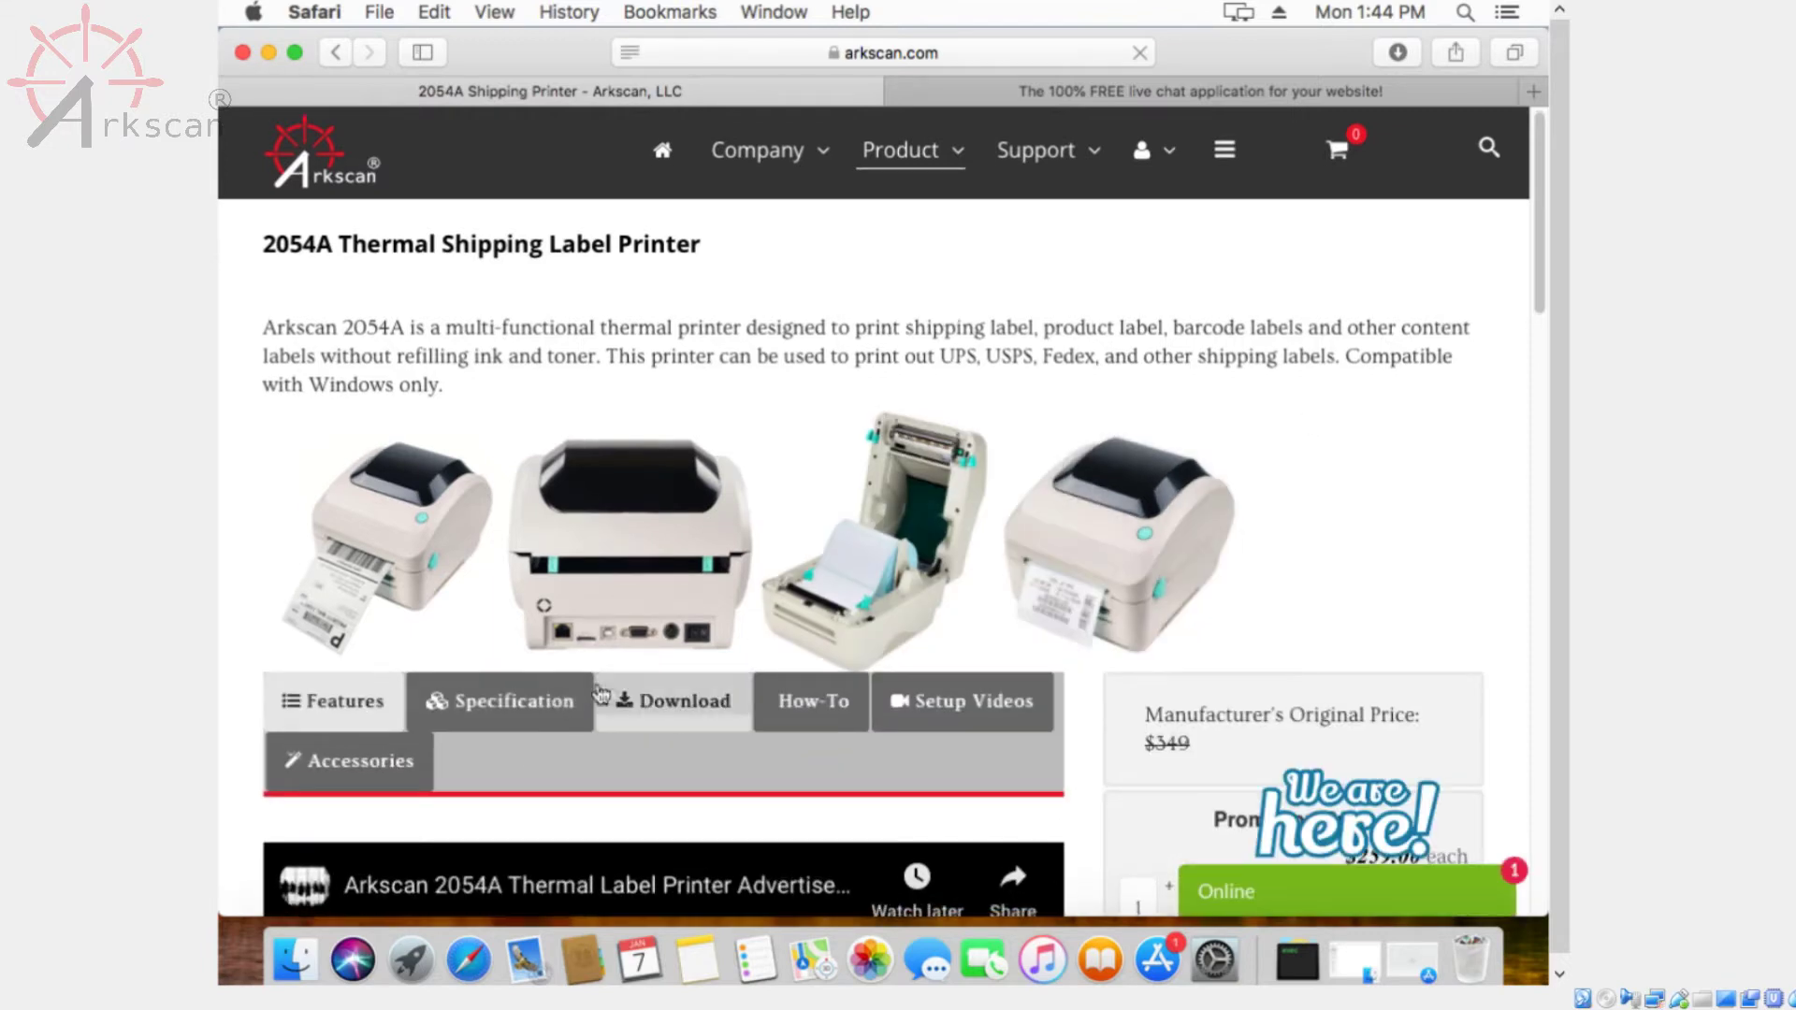
scroll(1532, 280, down, 5)
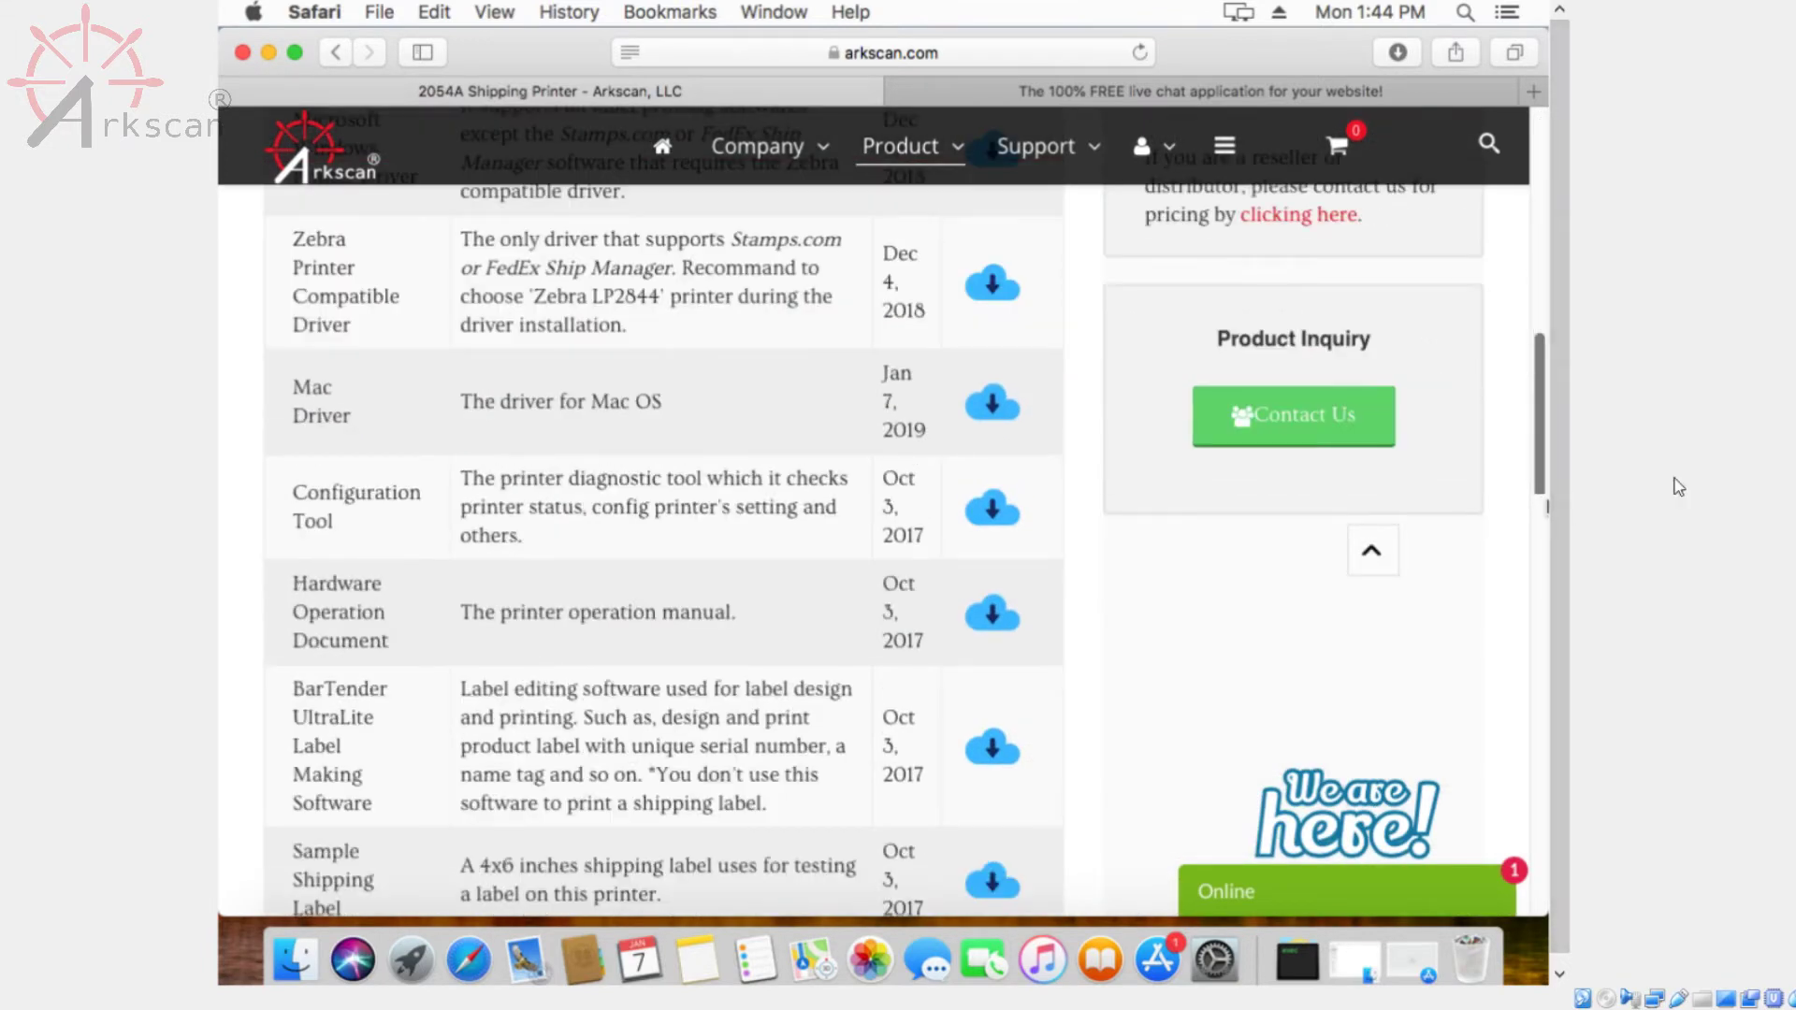
scroll(870, 723, down, 3)
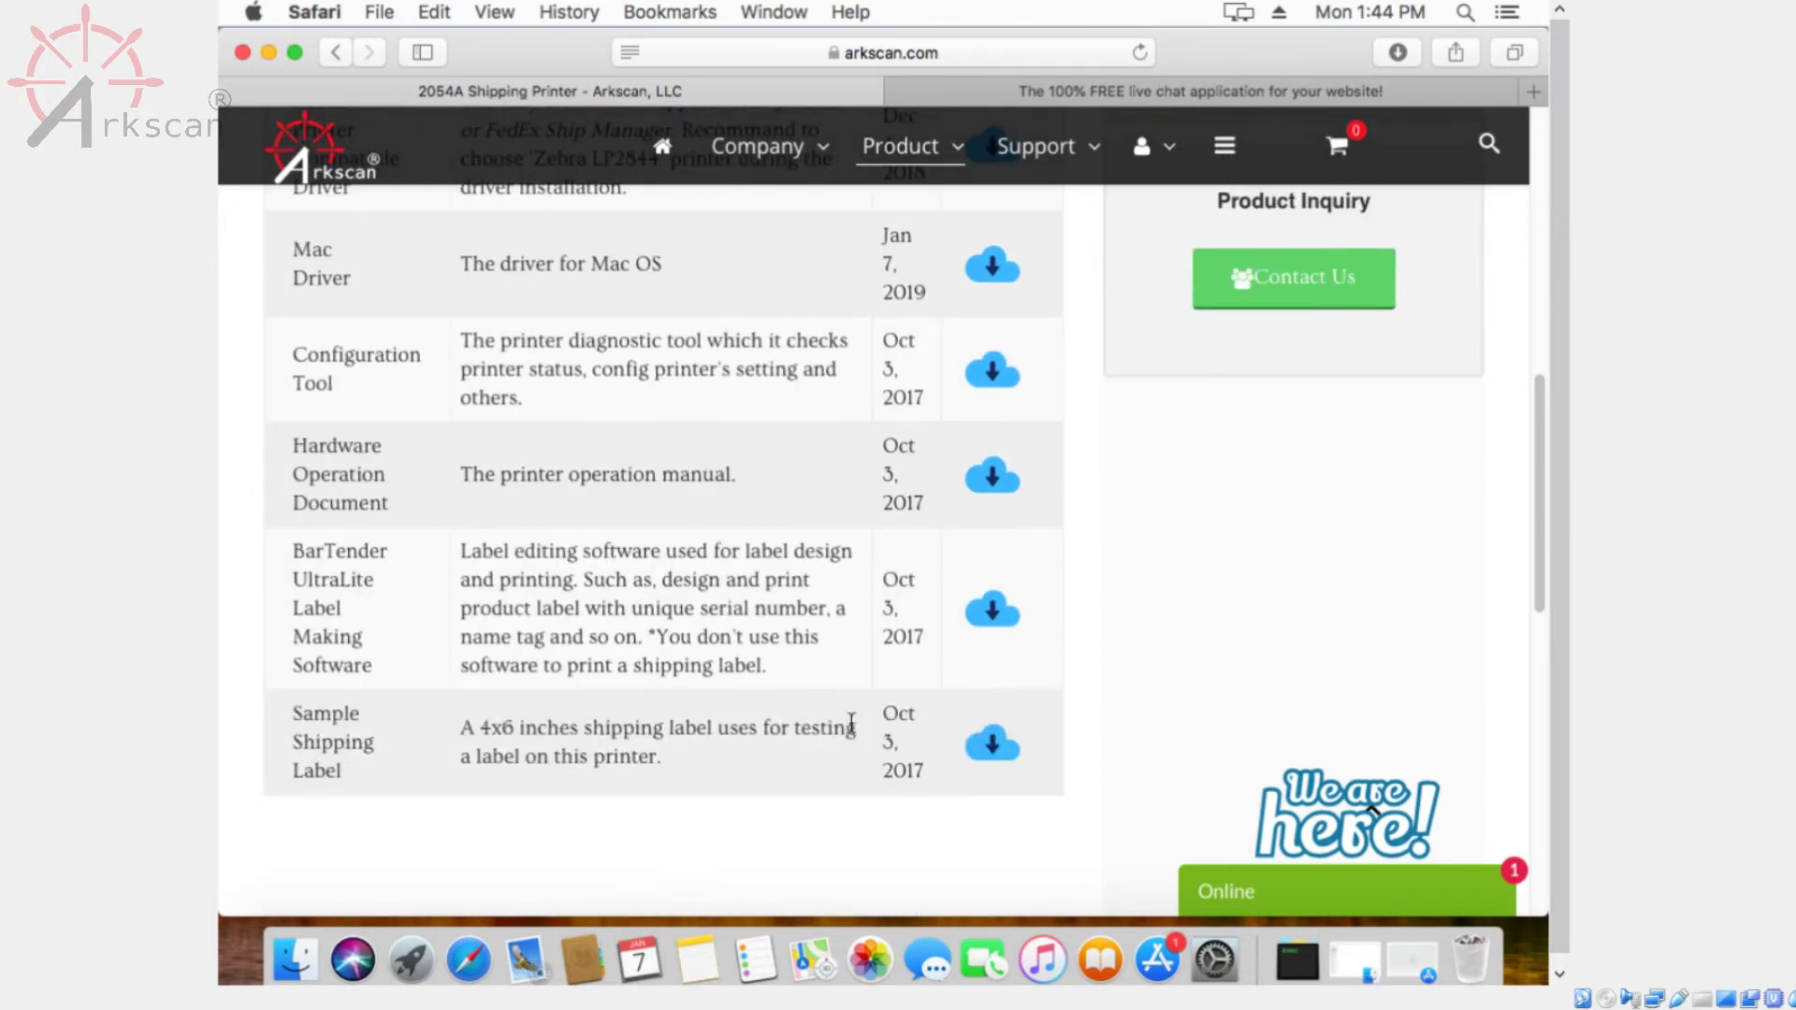
click(995, 752)
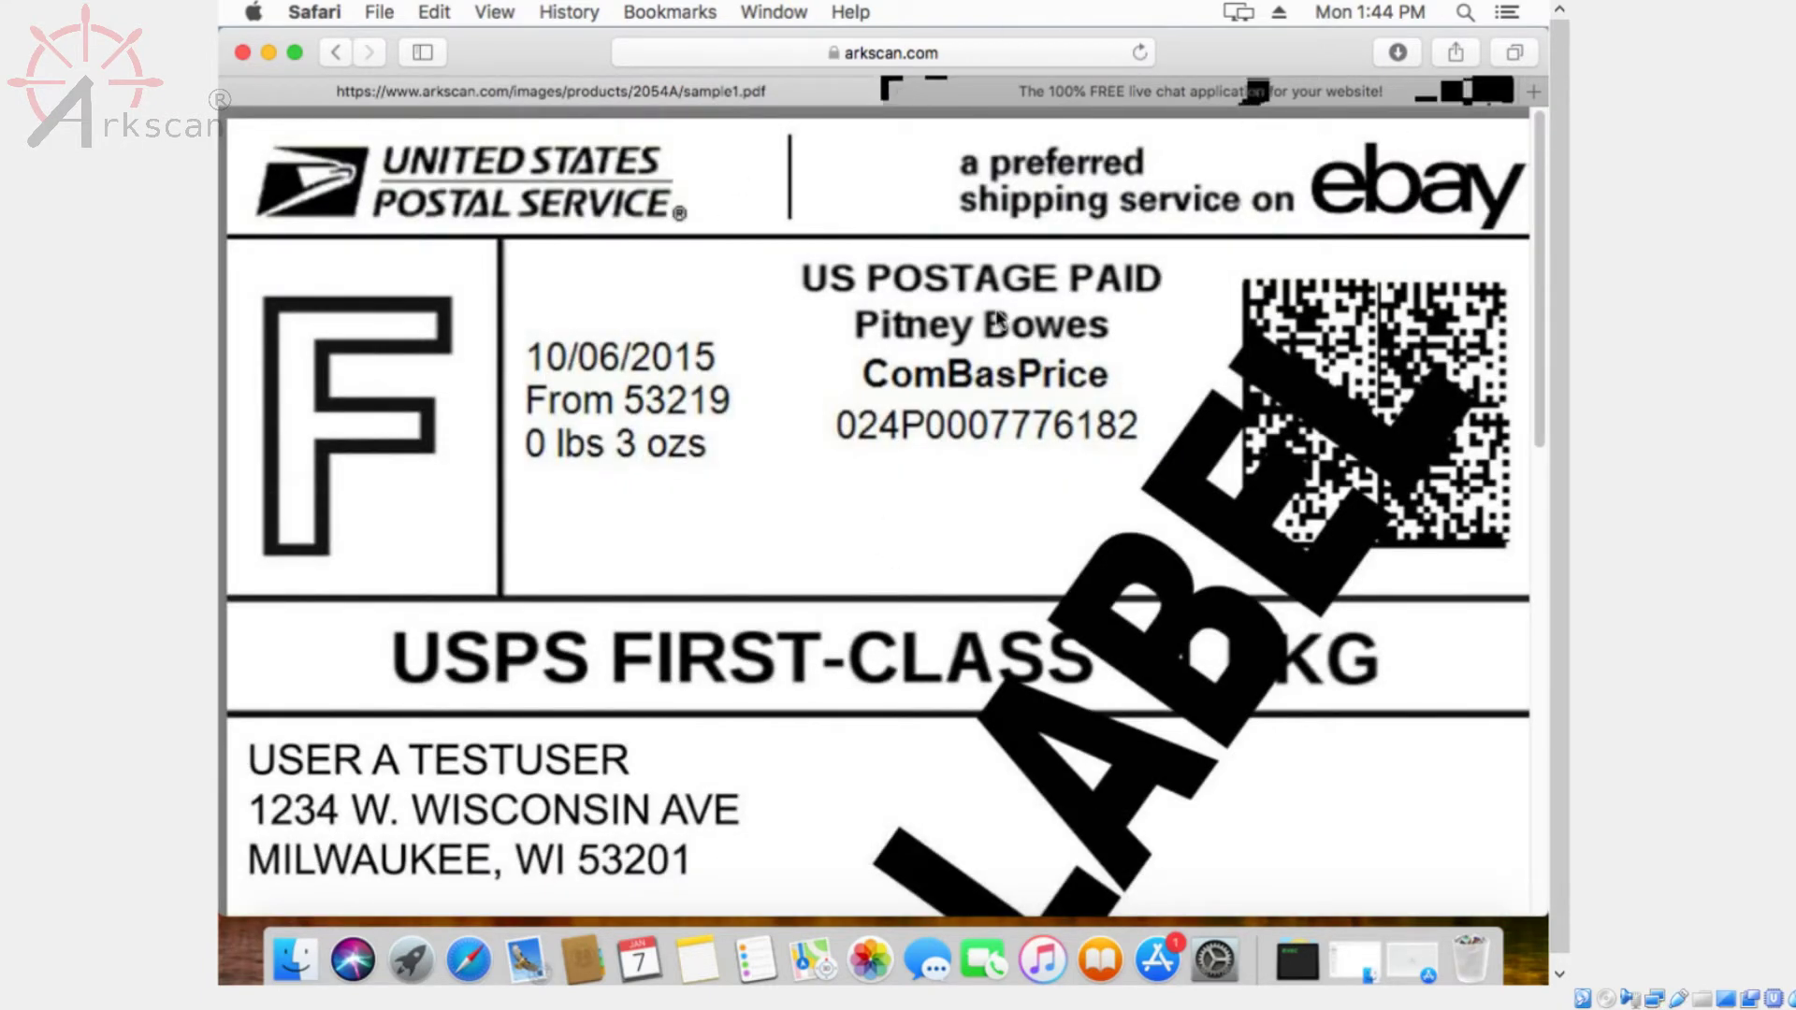
key(super+a)
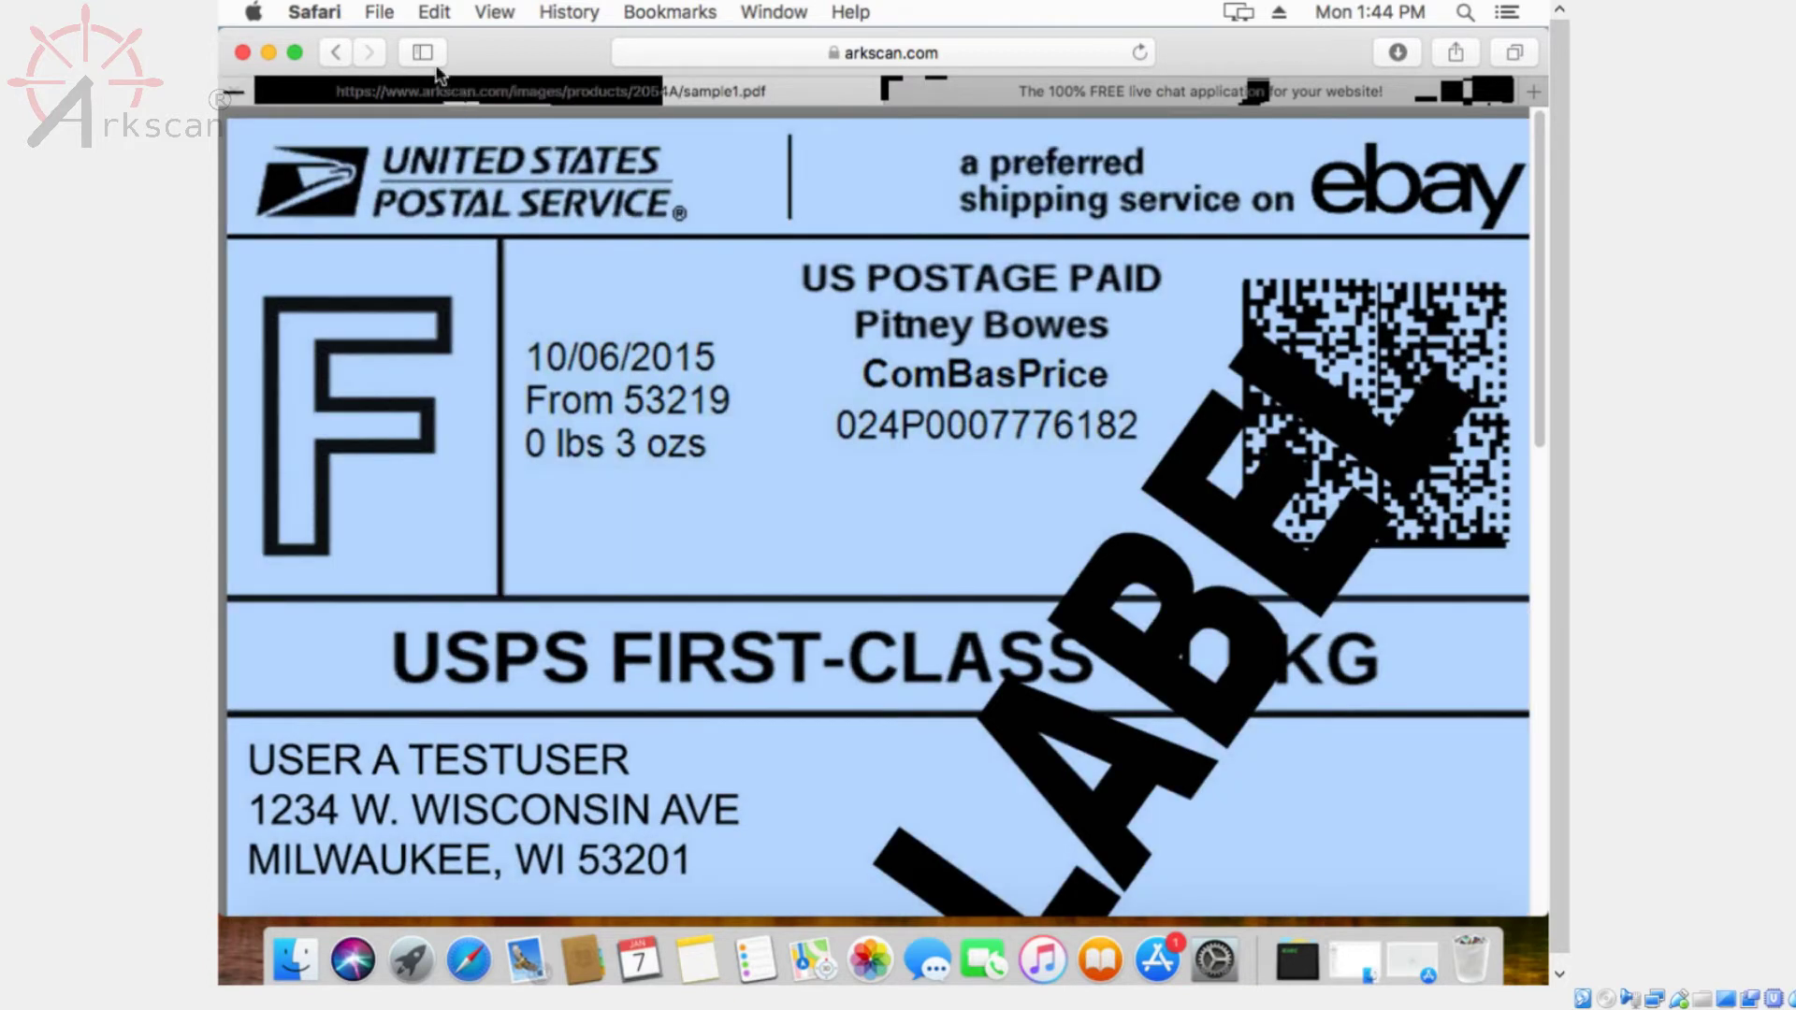
Open the label's print dialog with full details, showing the Printer Features panel
click(379, 11)
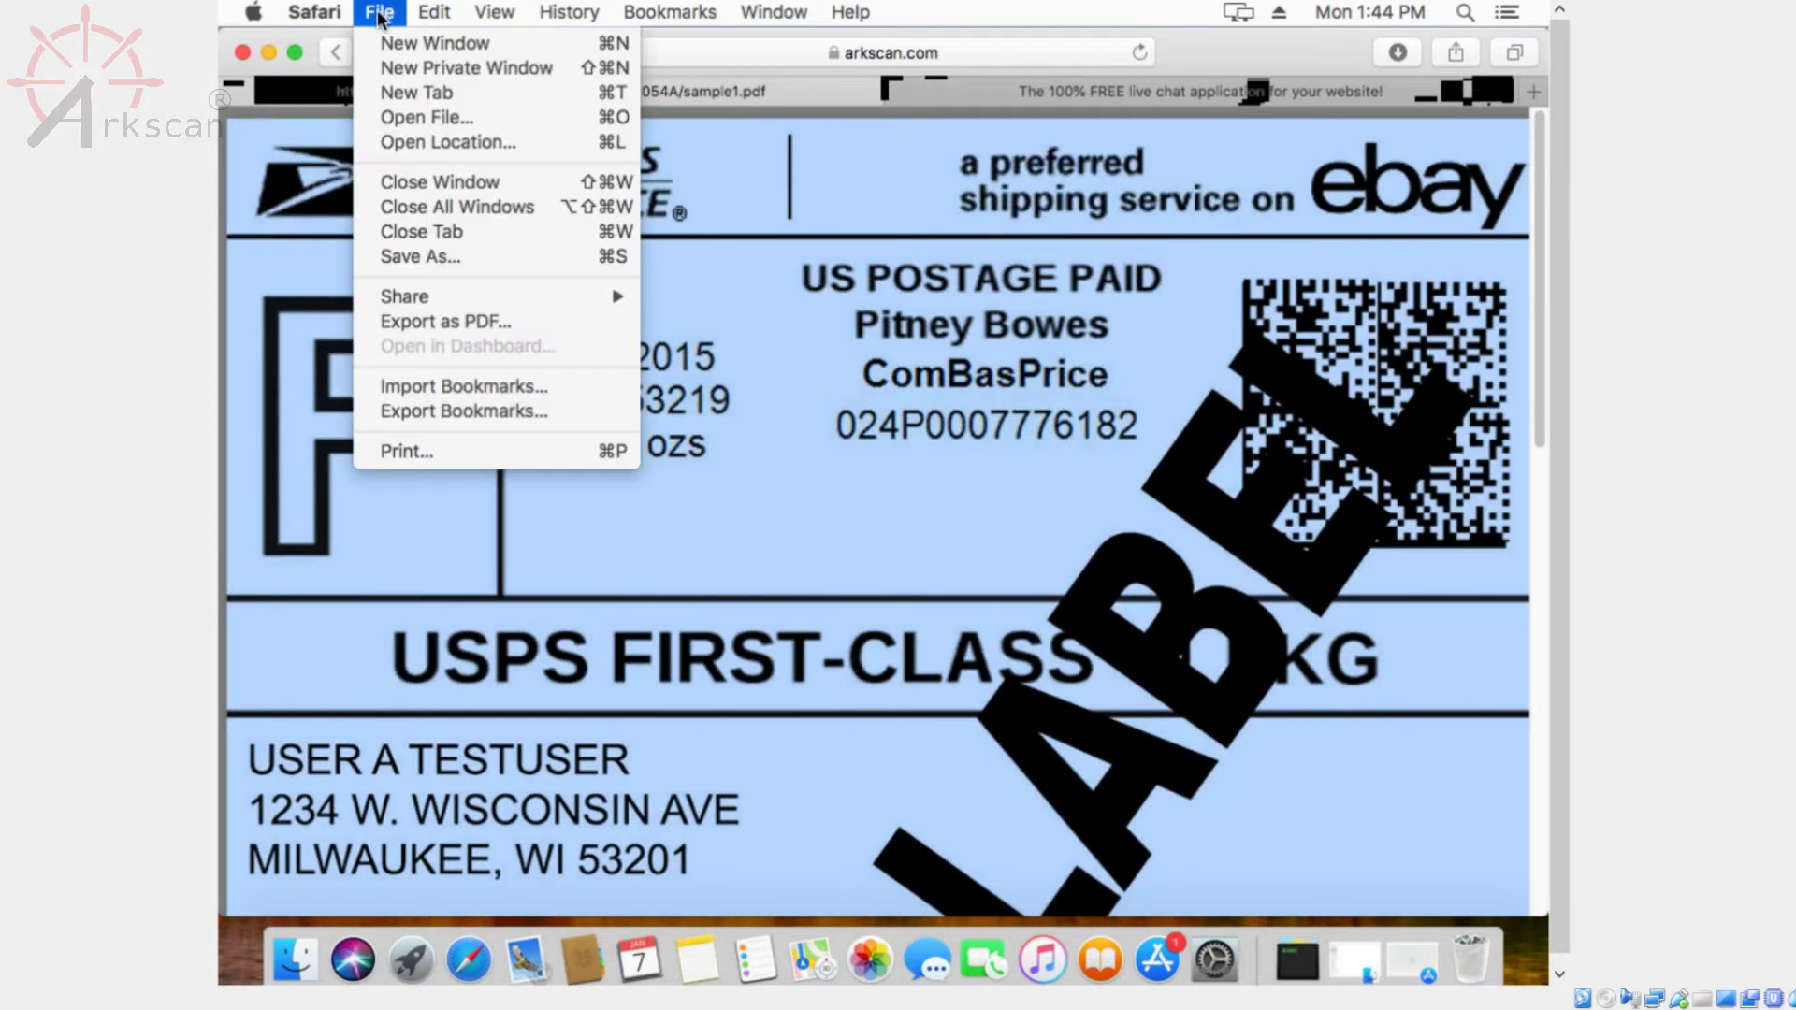
click(457, 458)
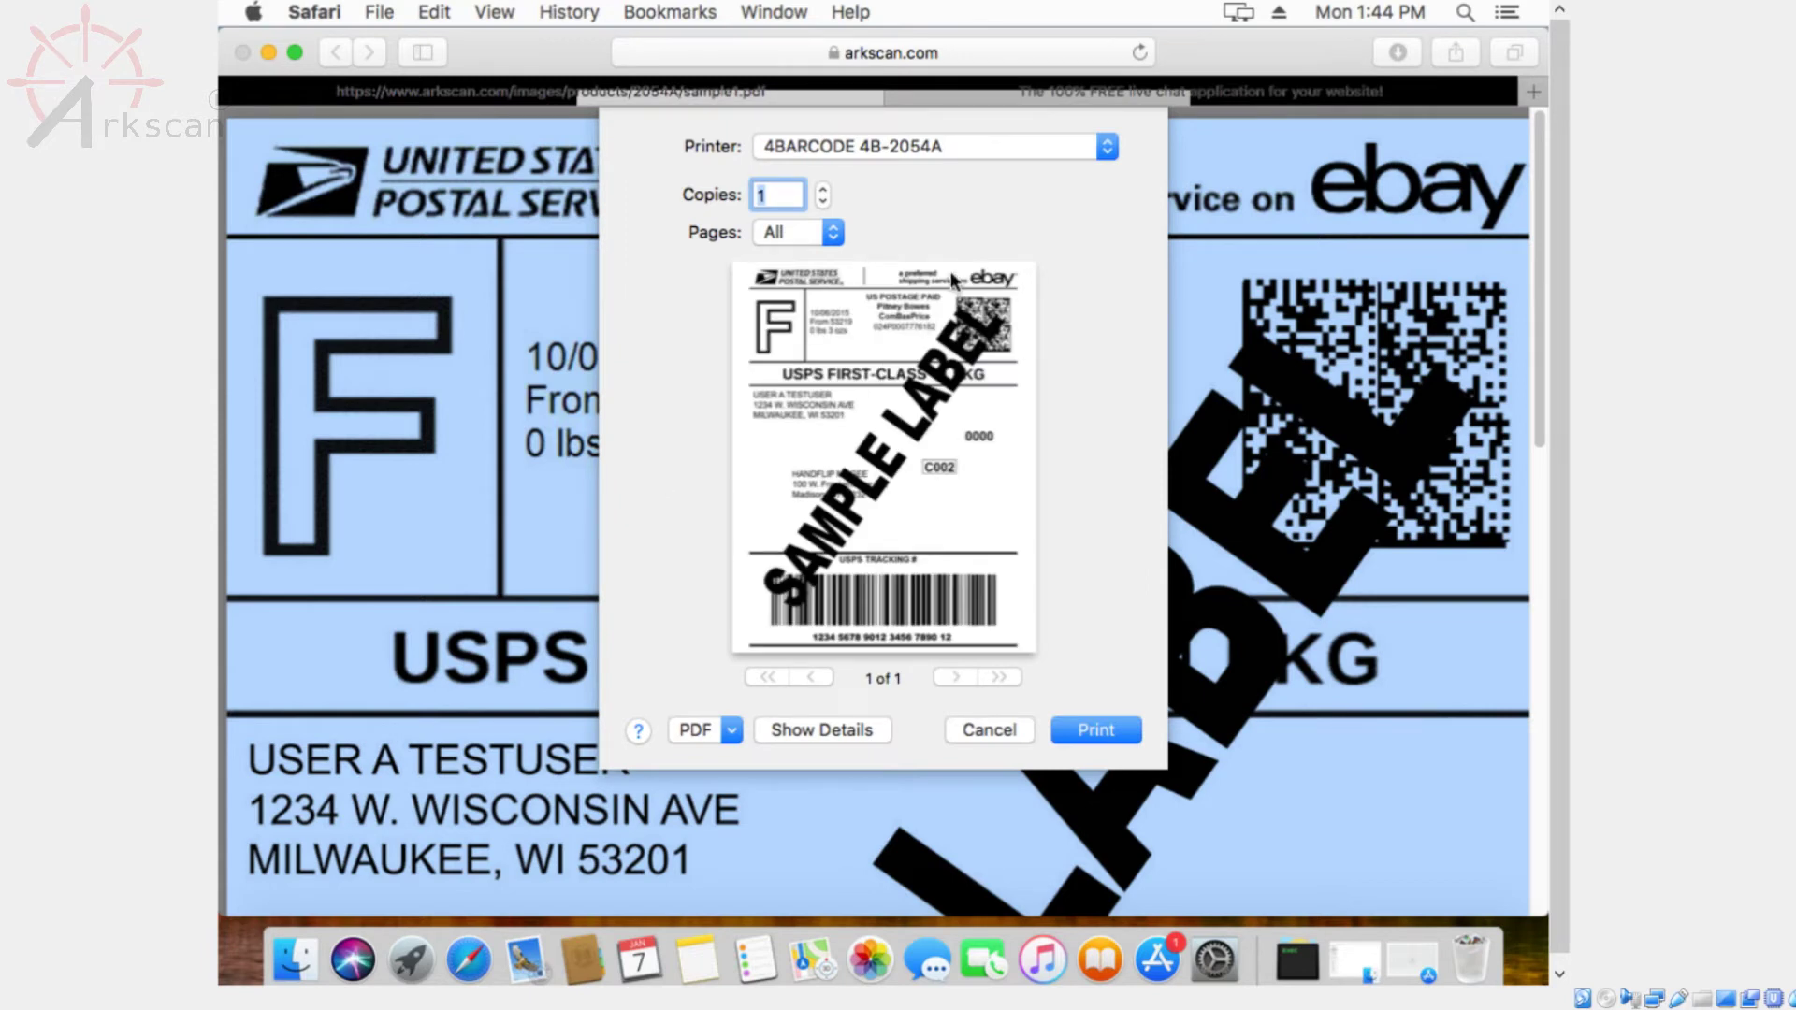
click(867, 733)
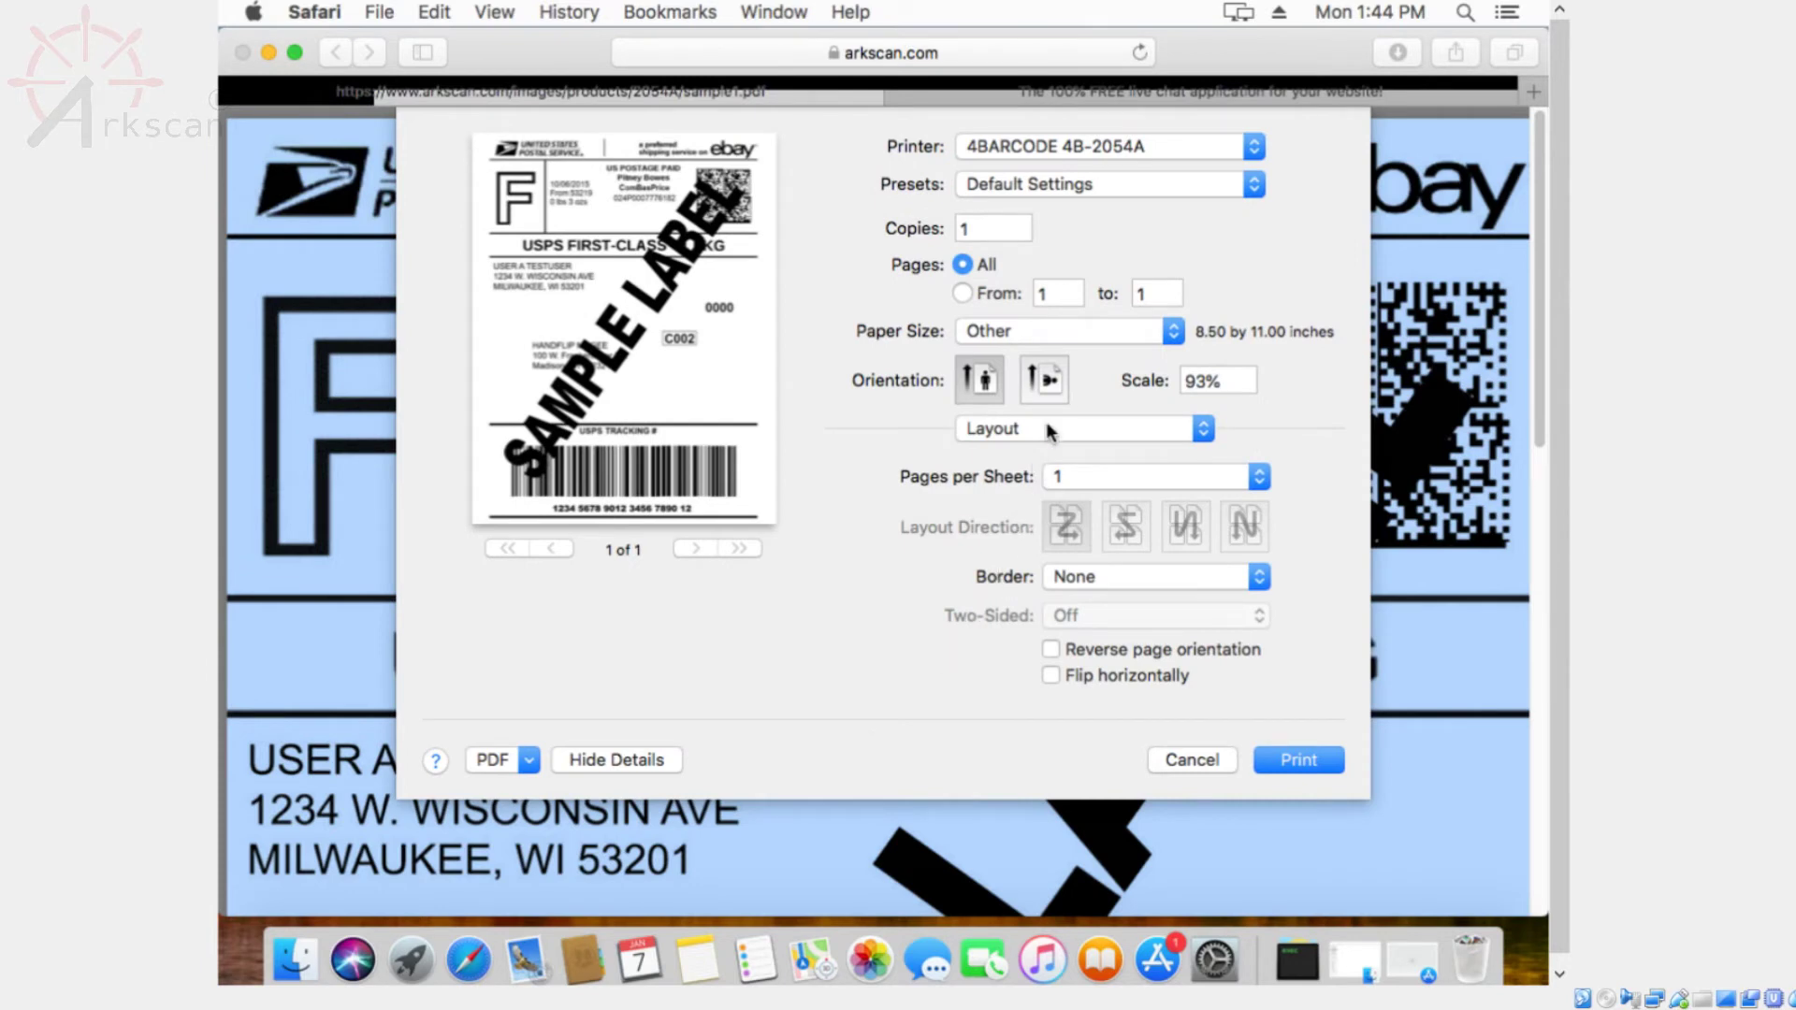
click(1048, 428)
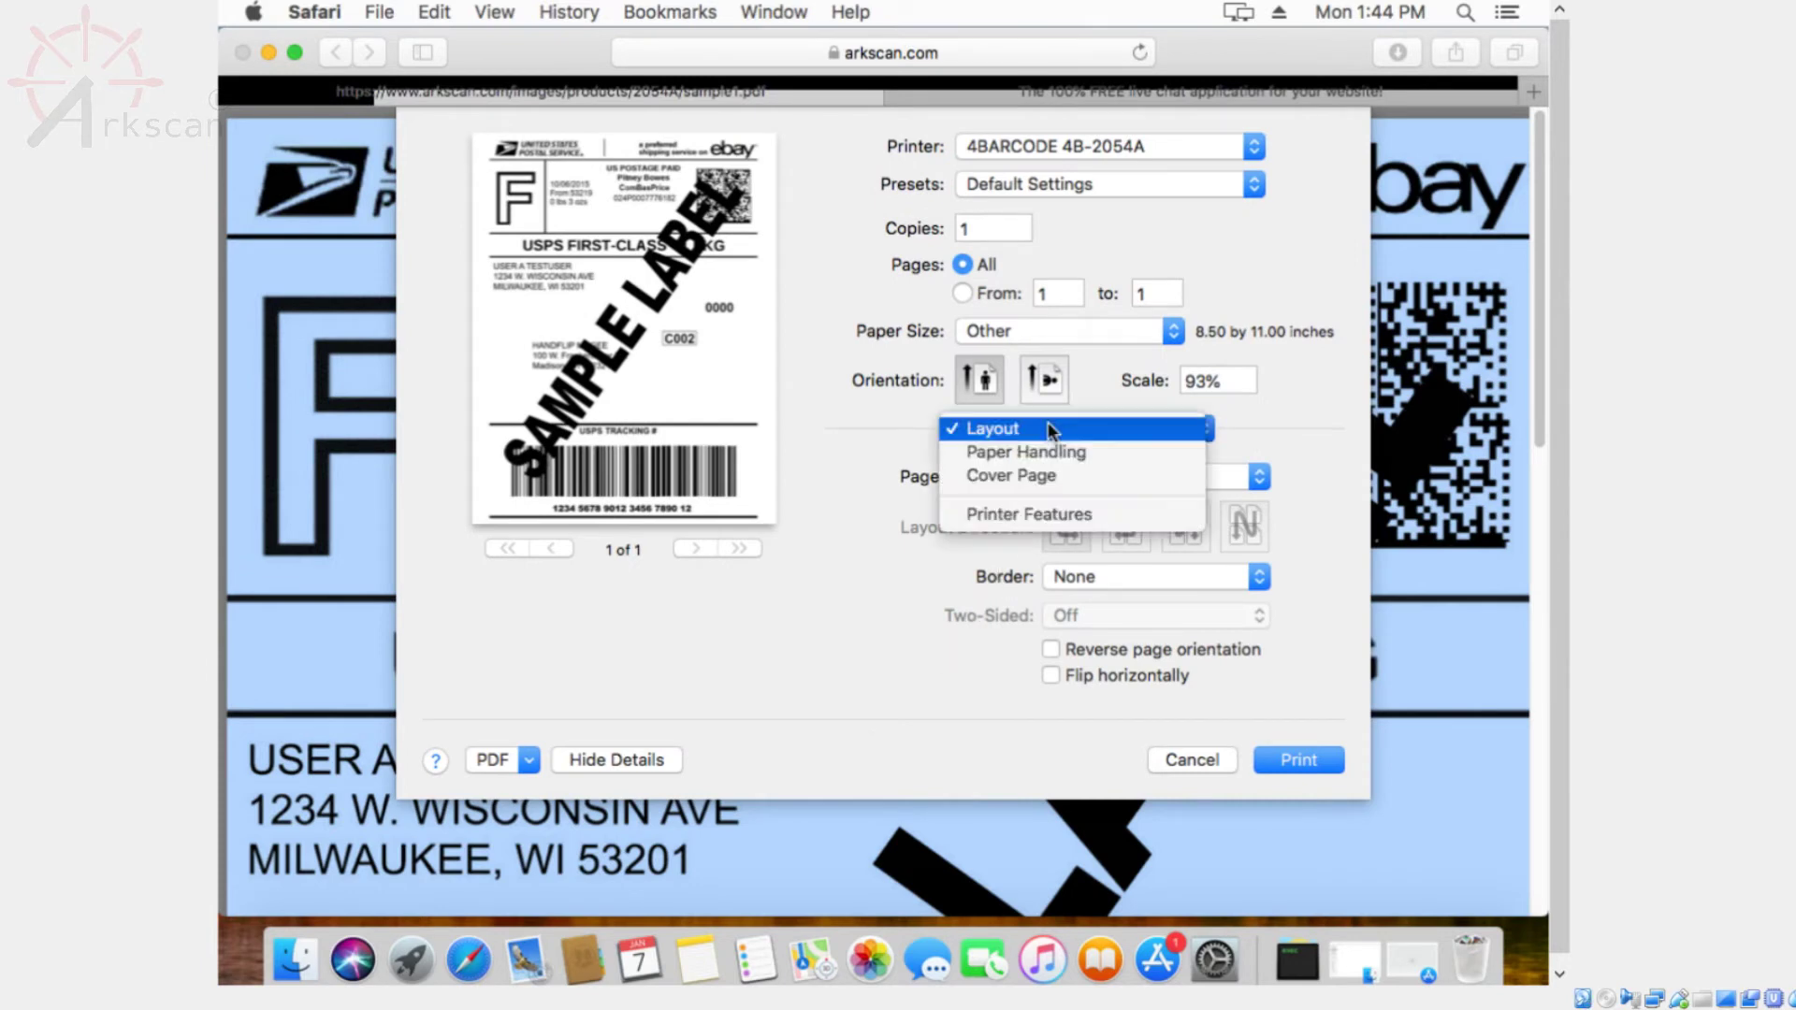
click(1032, 512)
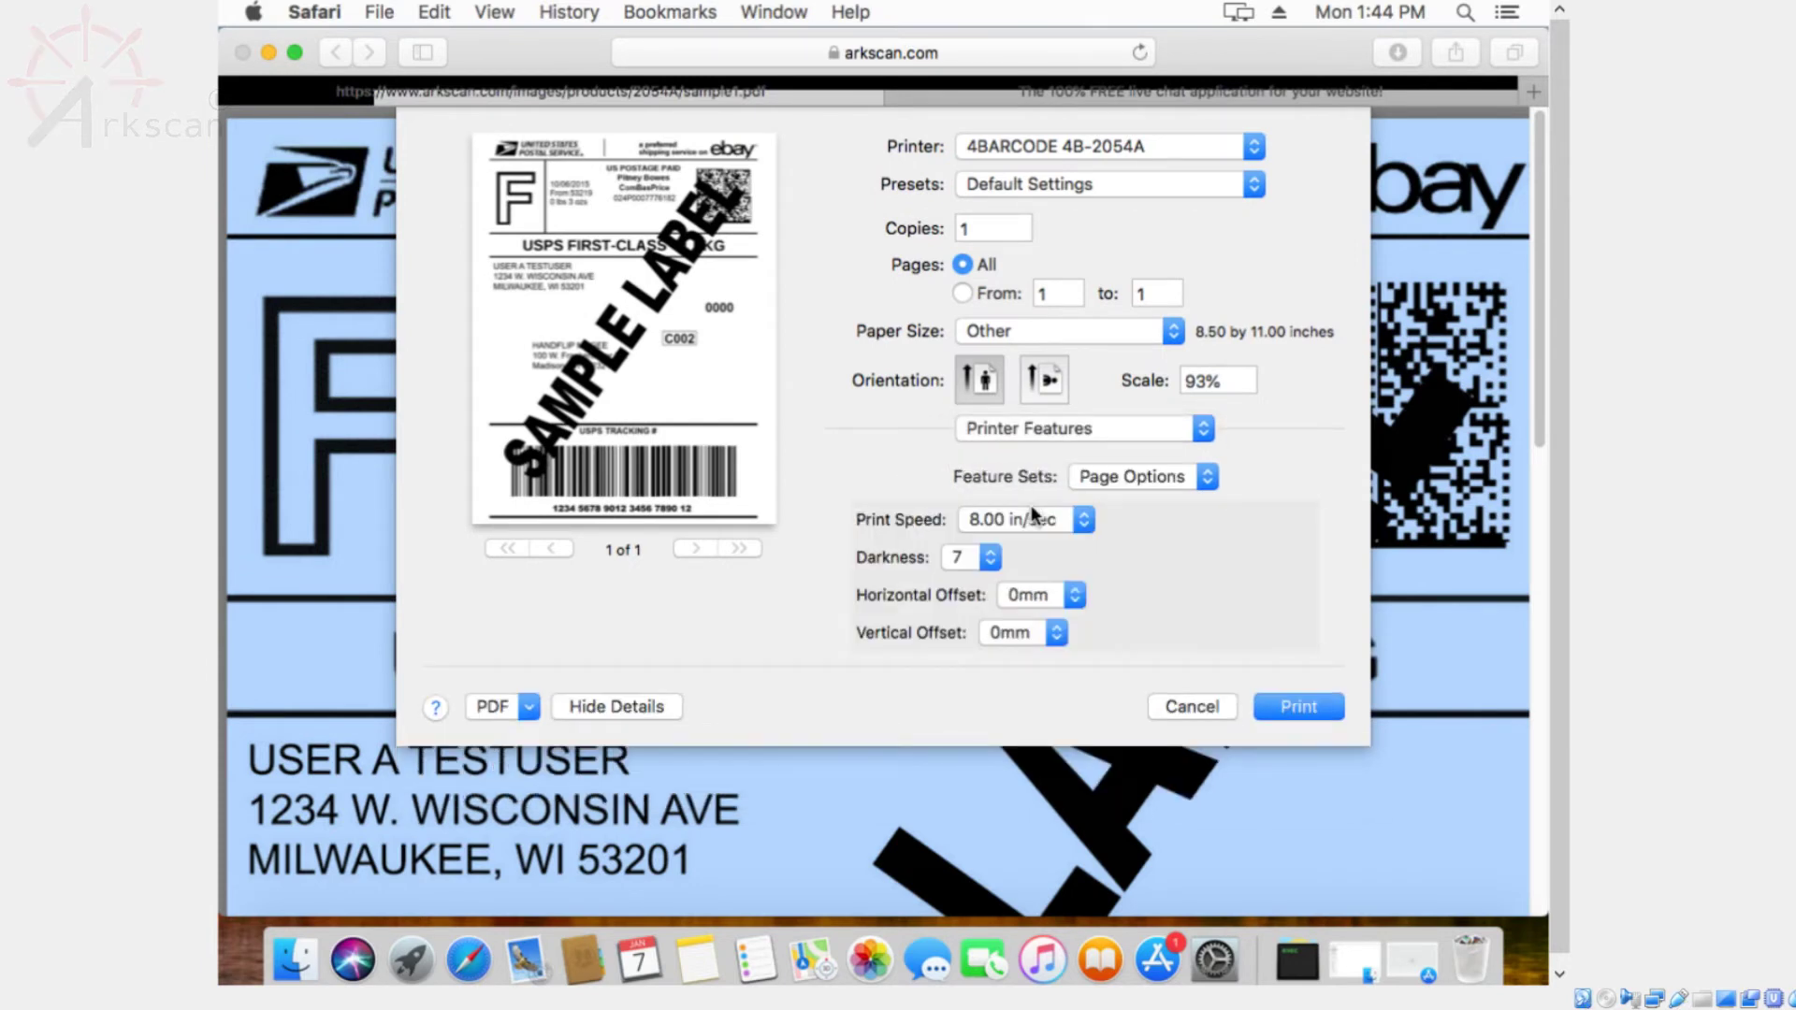
Set Darkness to 15, Scale to 49% and Paper Size to 4 x 6
click(978, 558)
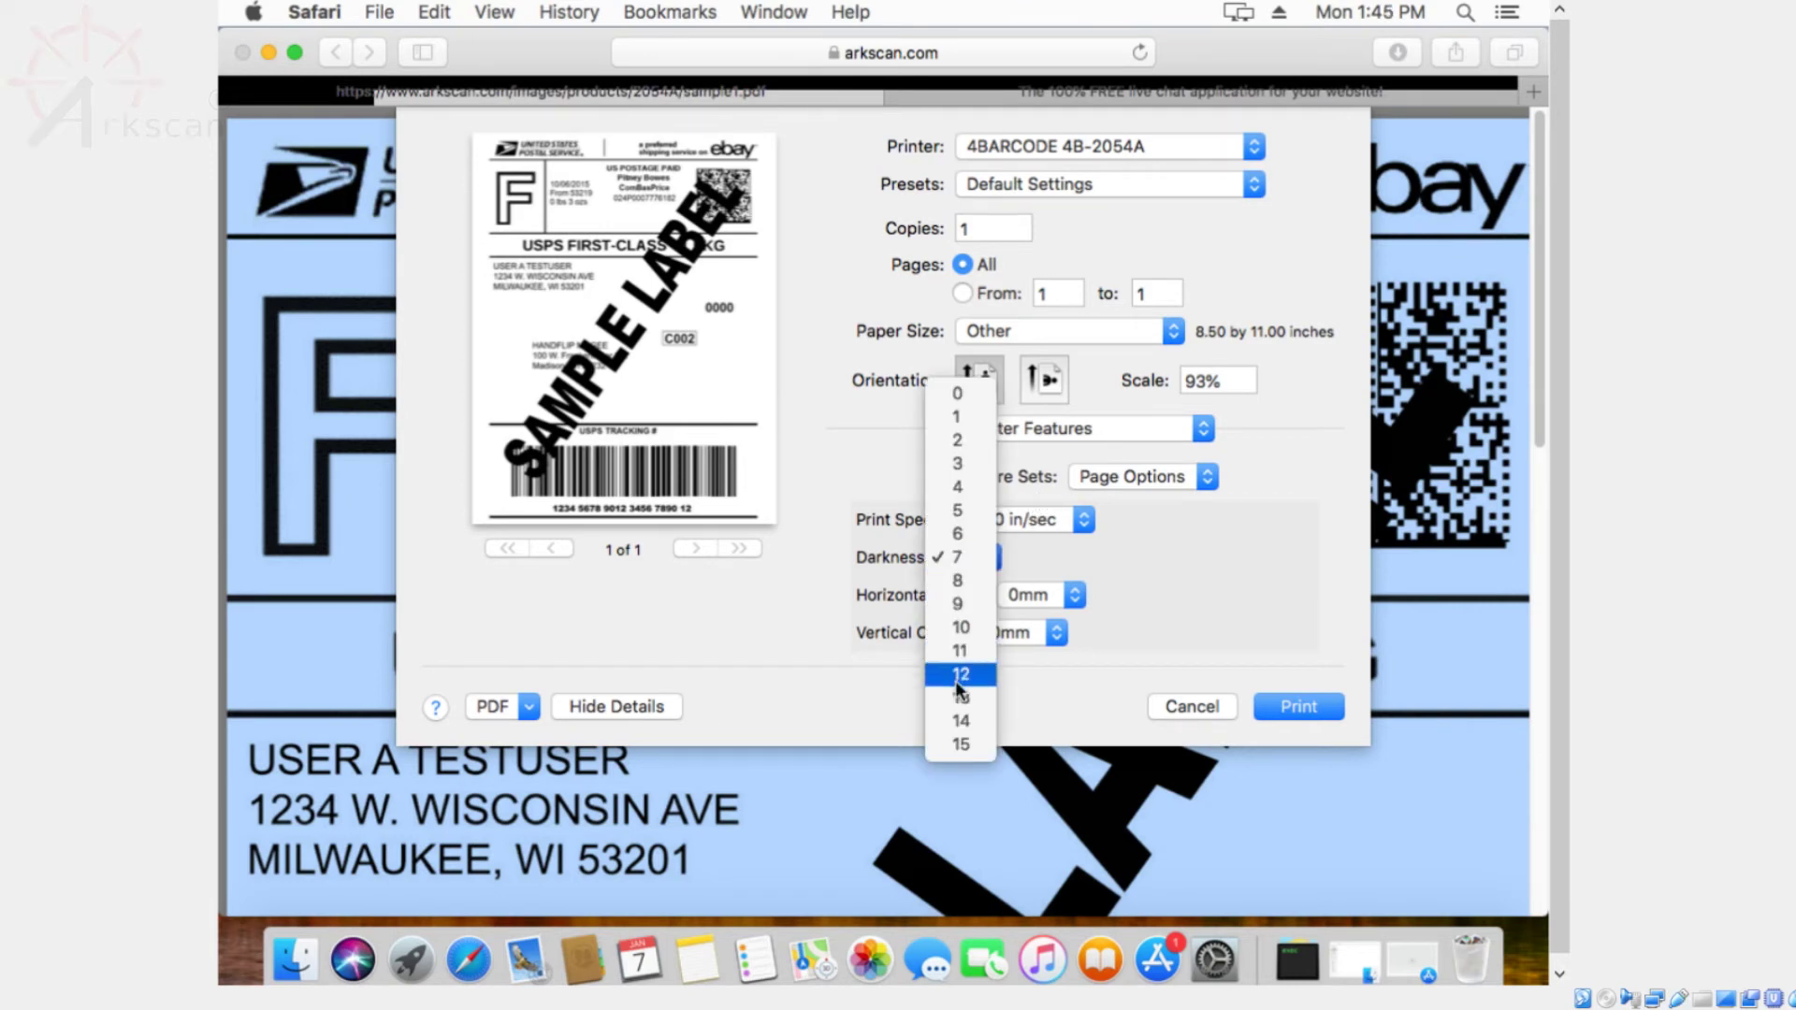
click(971, 739)
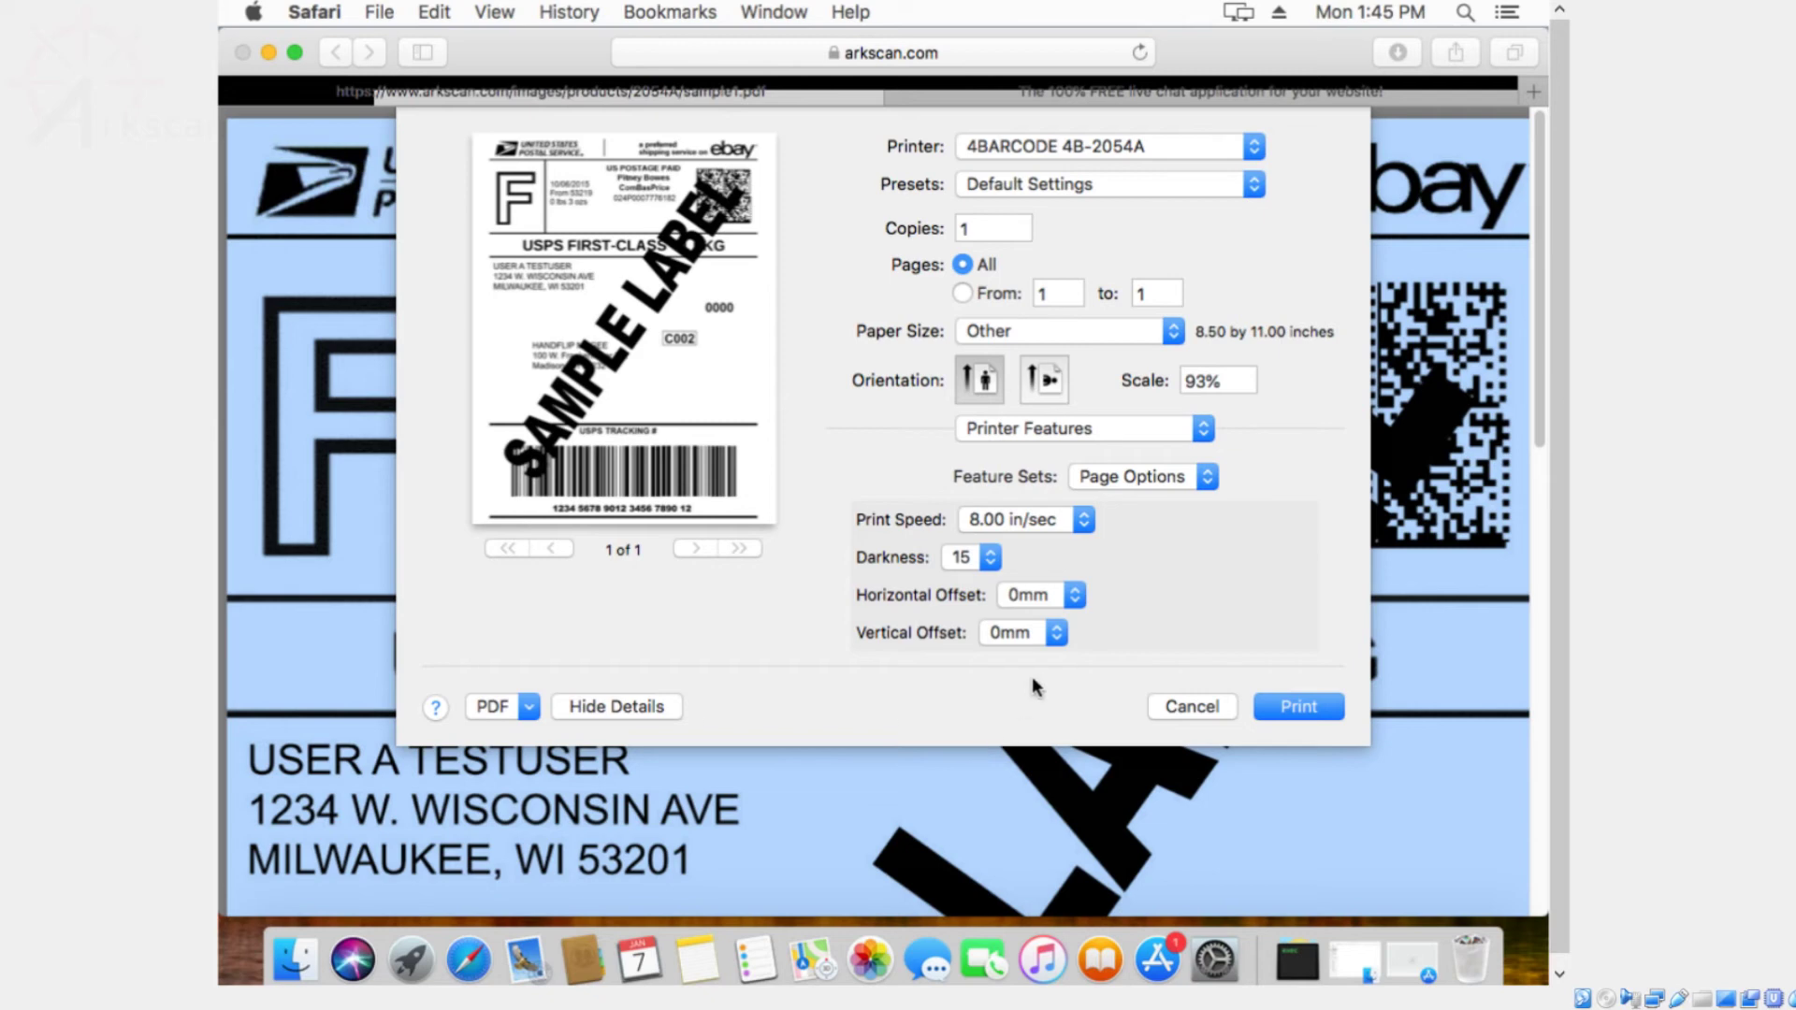
drag(1177, 382, 1217, 379)
text(49)
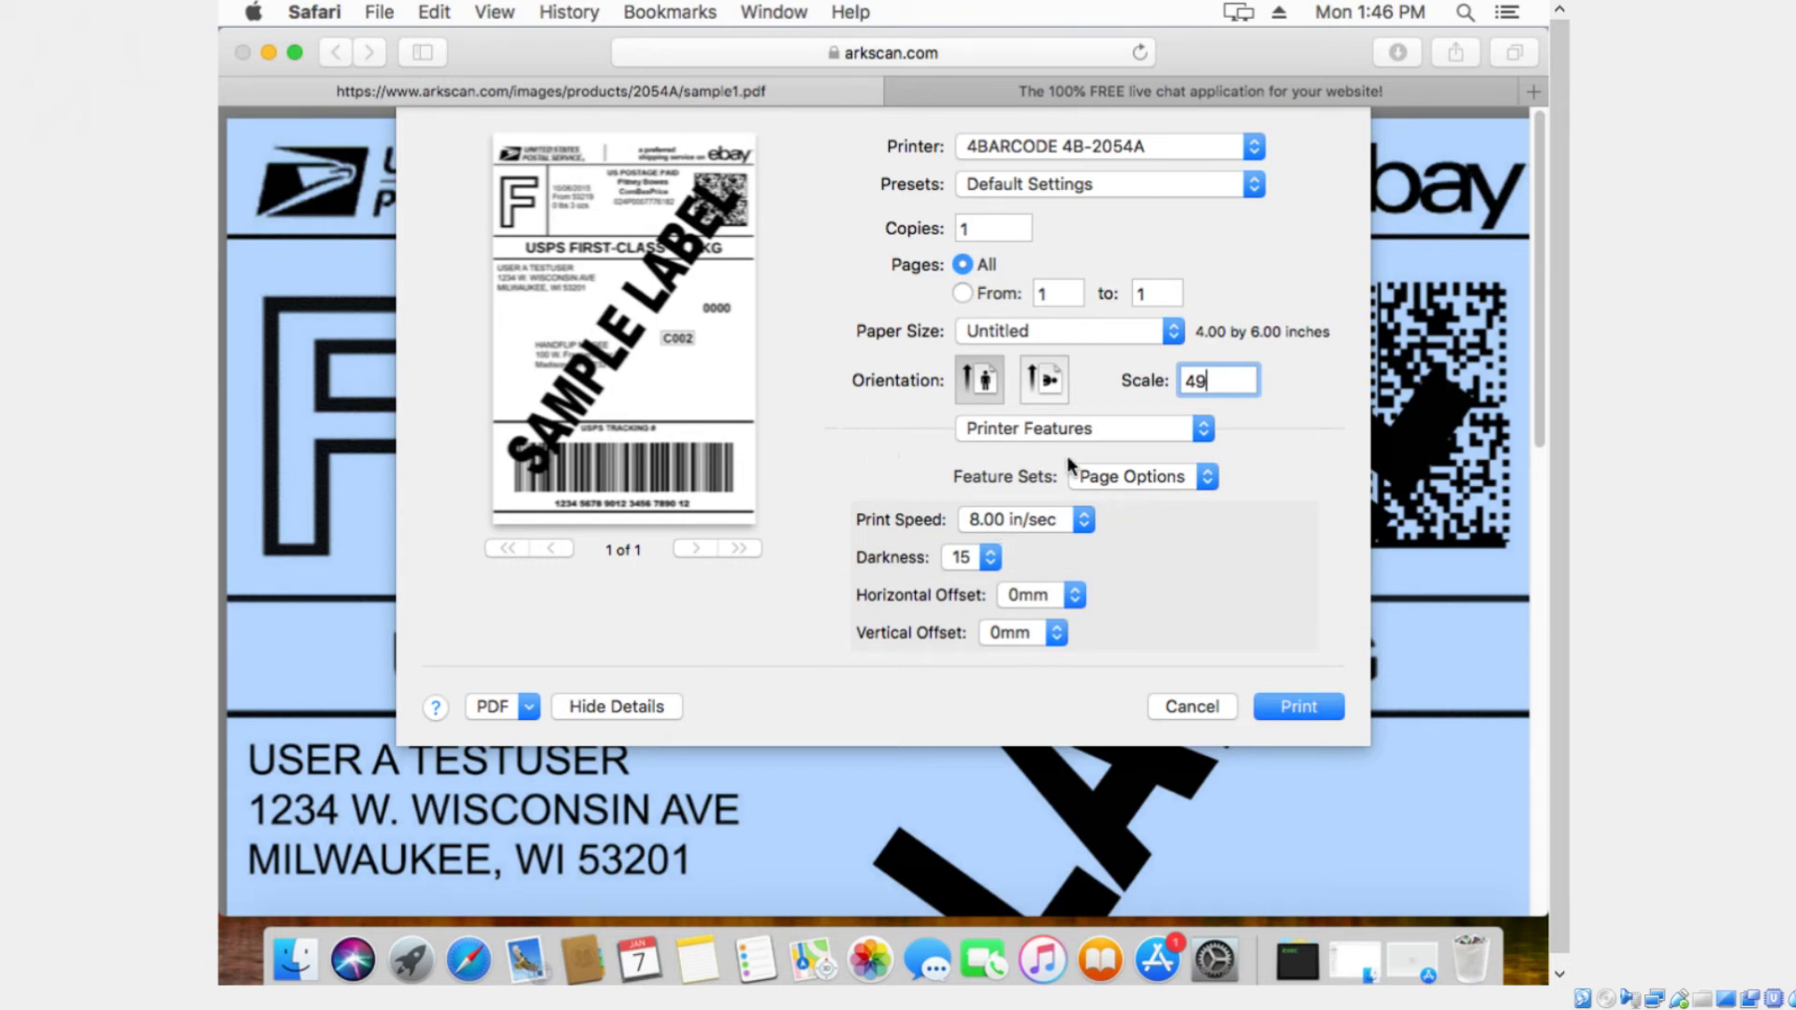
click(1121, 333)
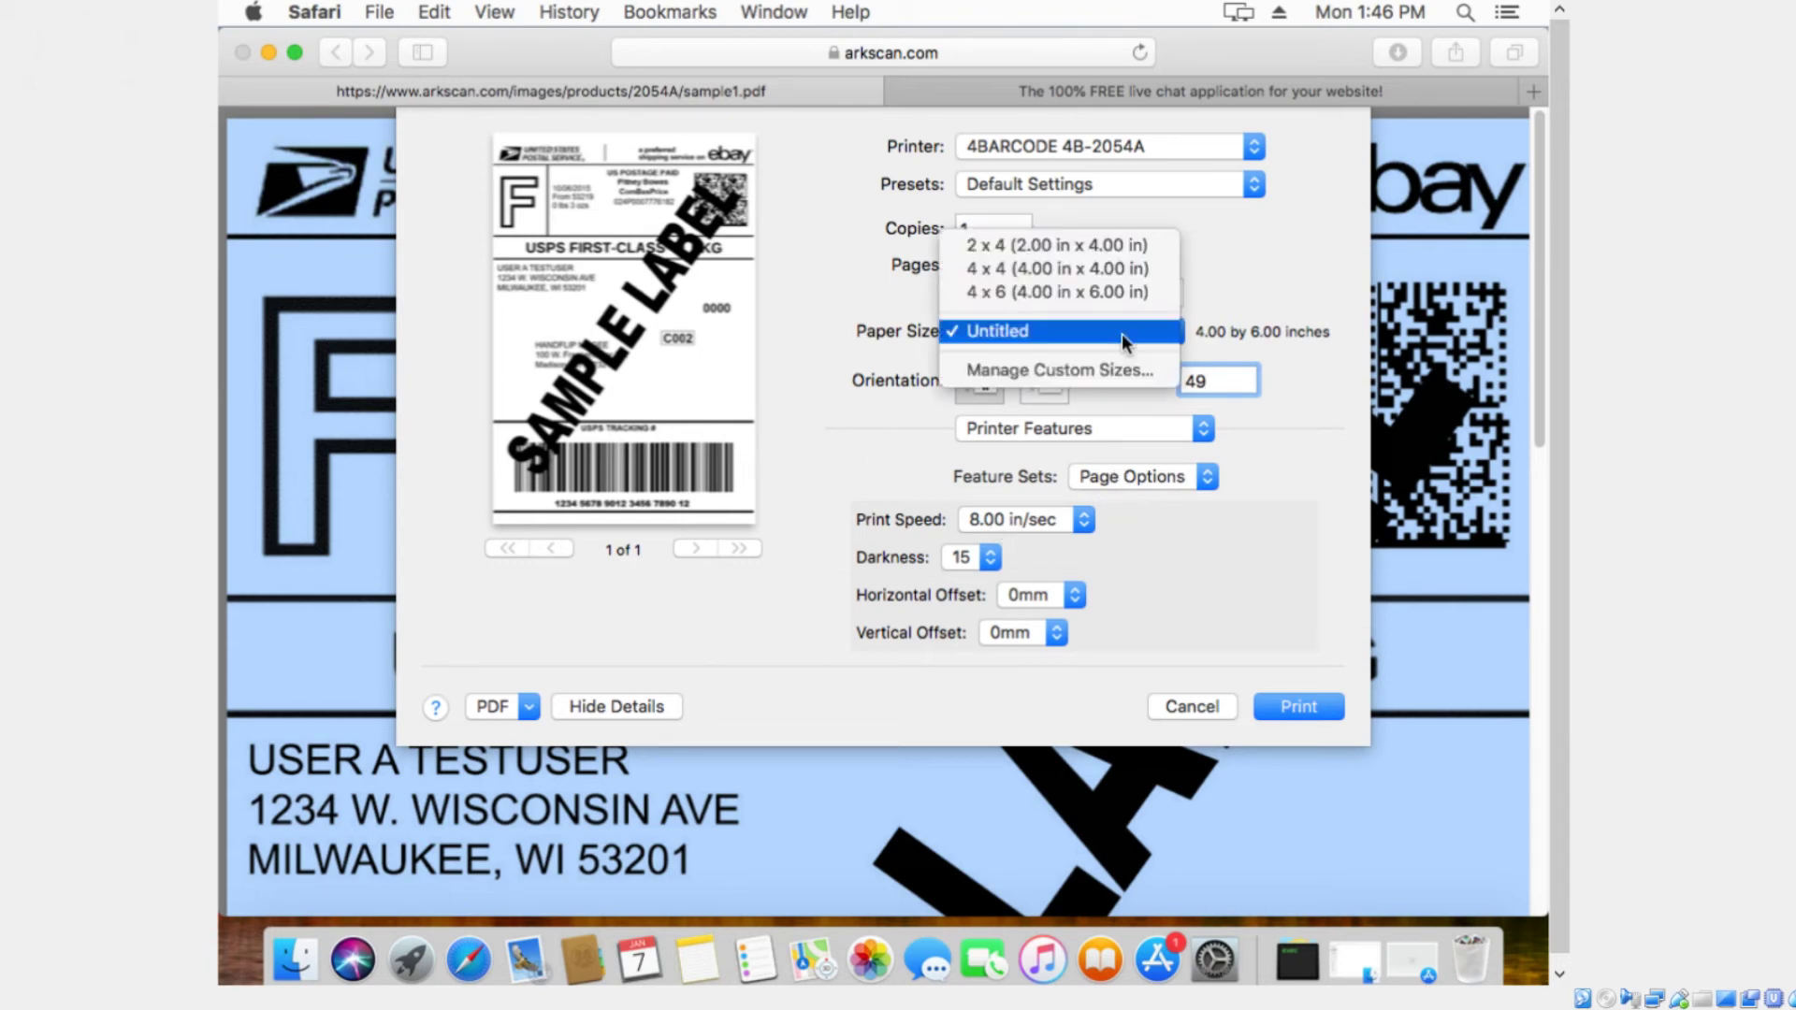
click(1115, 291)
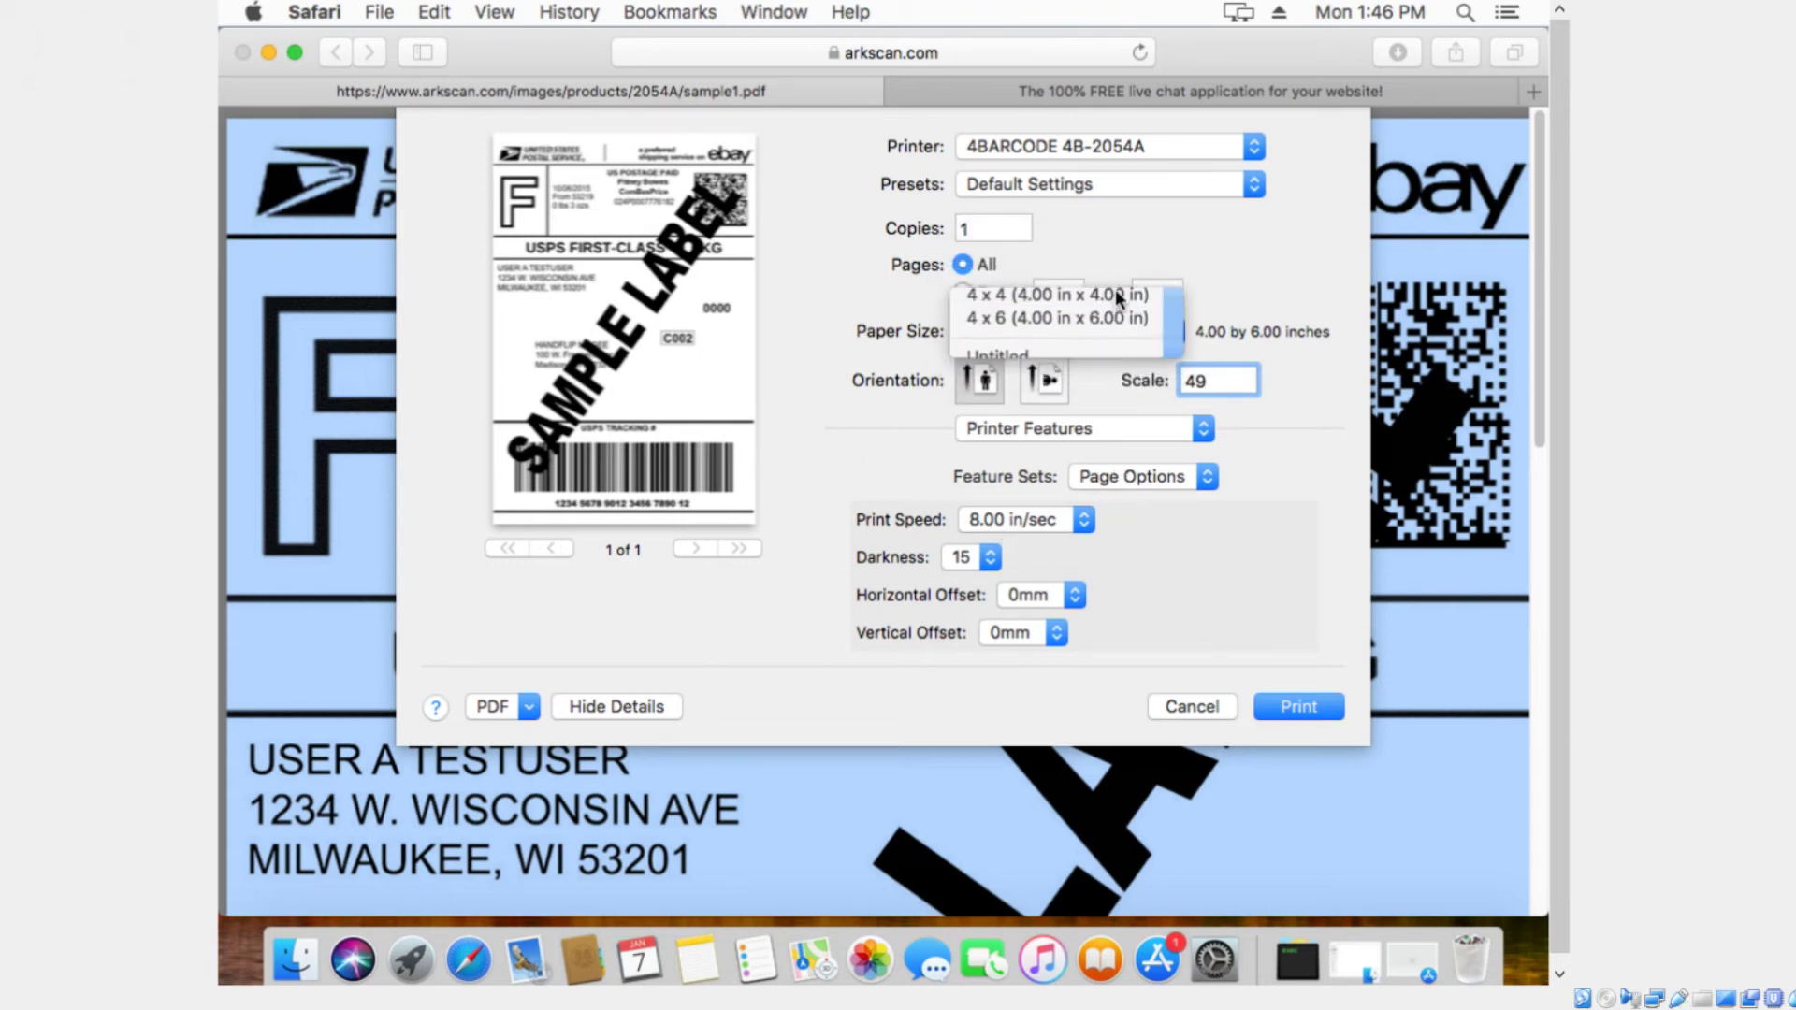